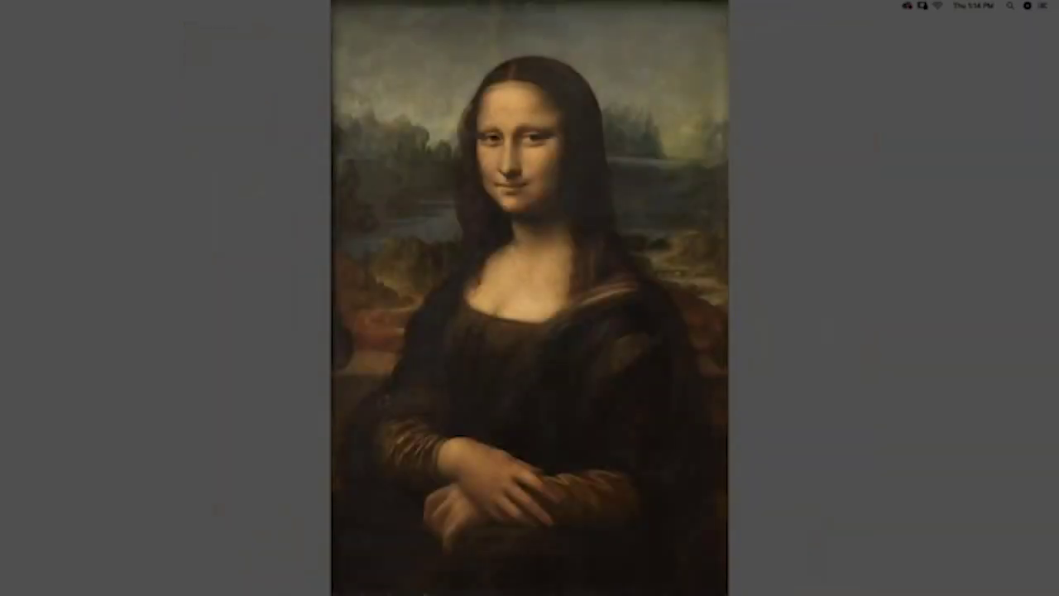
Step: Leave the full-screen picture, switch to Corel Painter and fit the whole welcome image in its window
key(Escape)
click(534, 582)
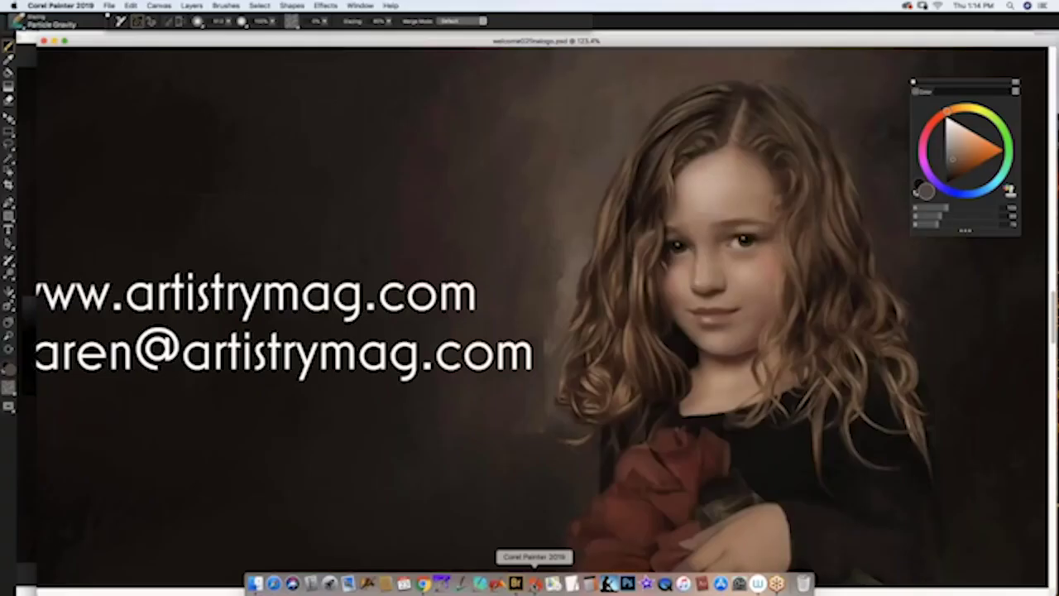
key(super+equal)
key(super+equal)
key(super+equal)
key(super+equal)
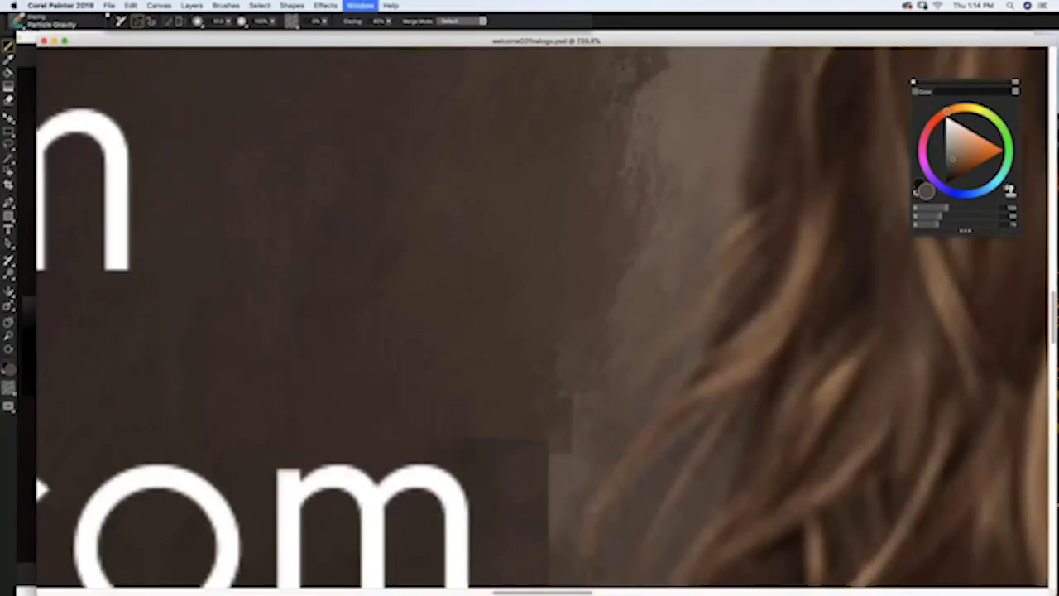
key(super+0)
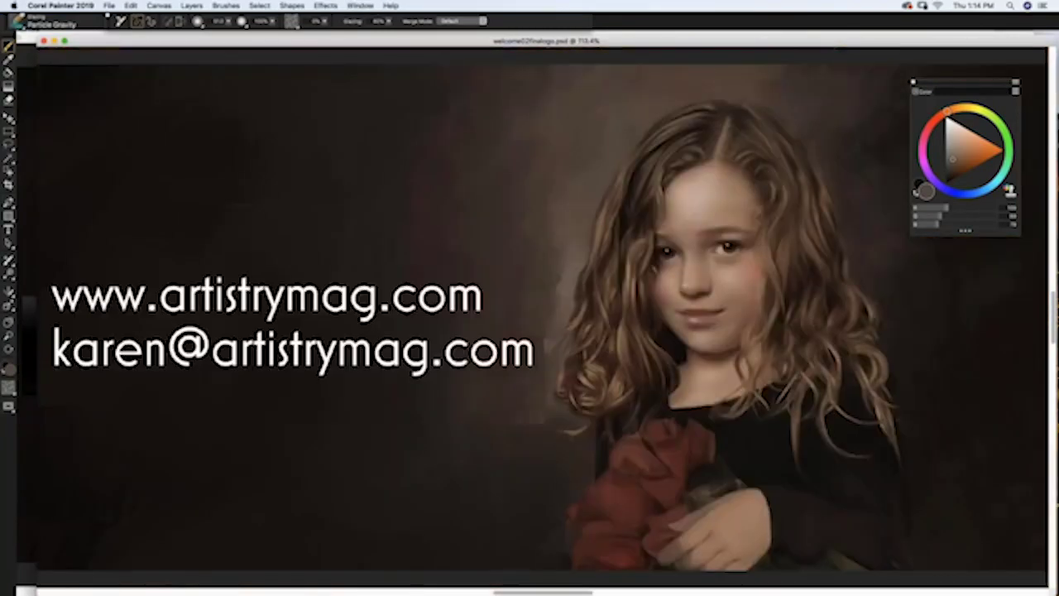
Step: Open the finished029.rif painting and view the portrait of the girl
click(109, 6)
click(120, 28)
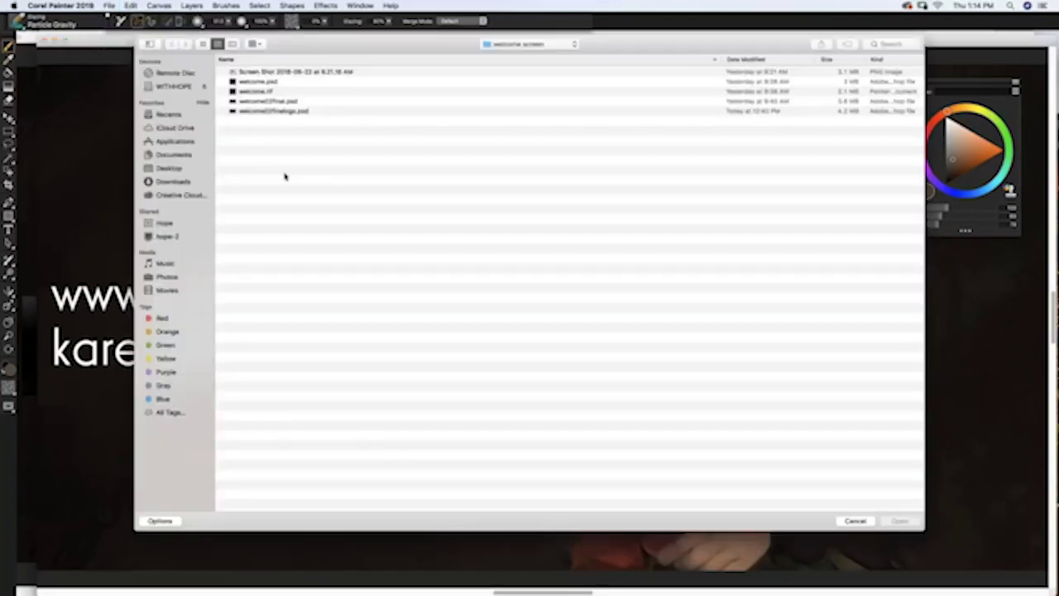
key(Return)
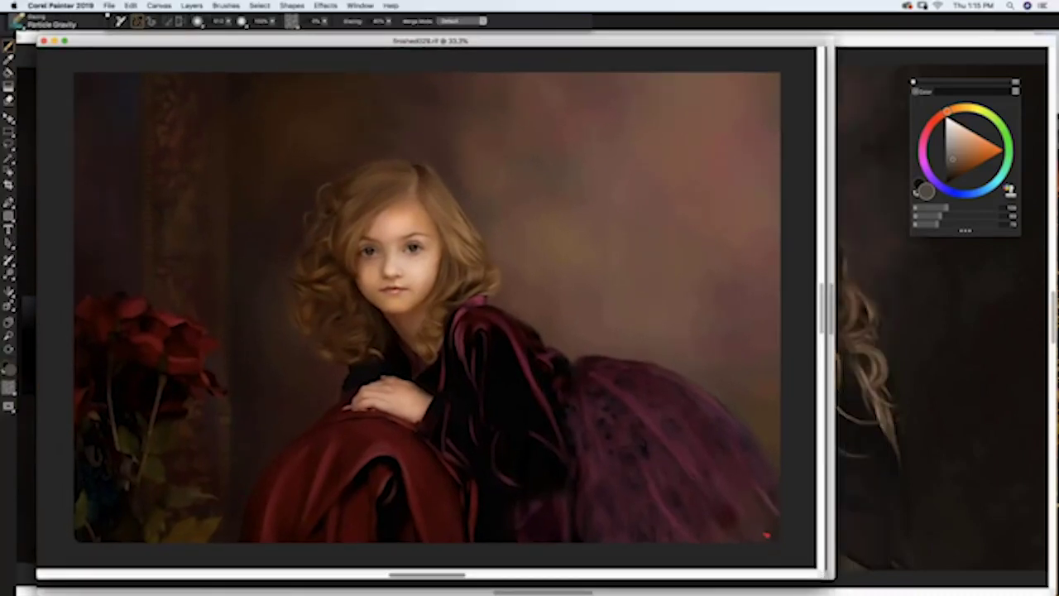
key(super+minus)
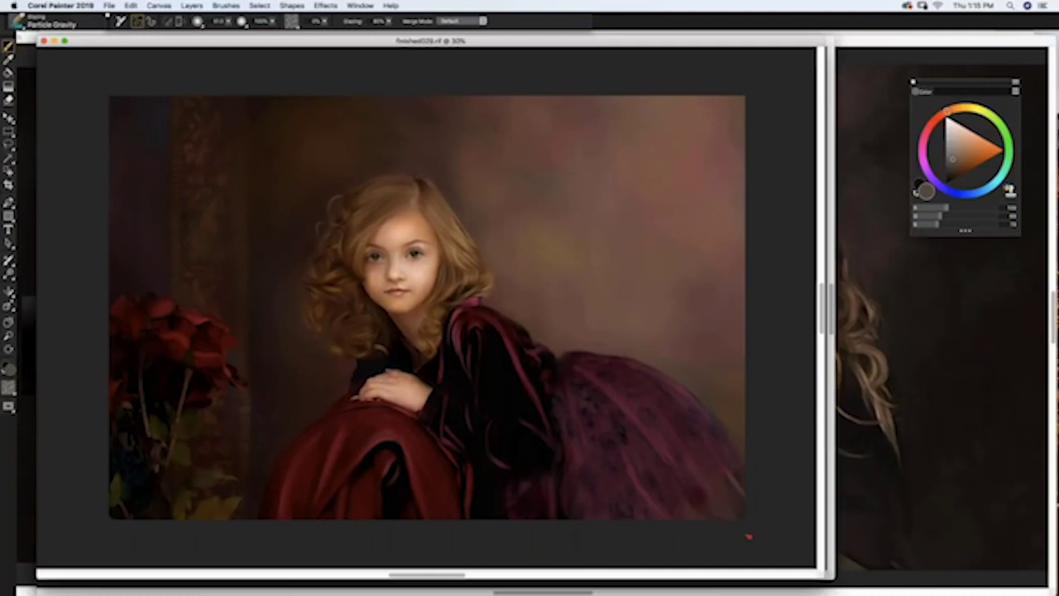
scroll(748, 536, down, 3)
scroll(749, 536, up, 5)
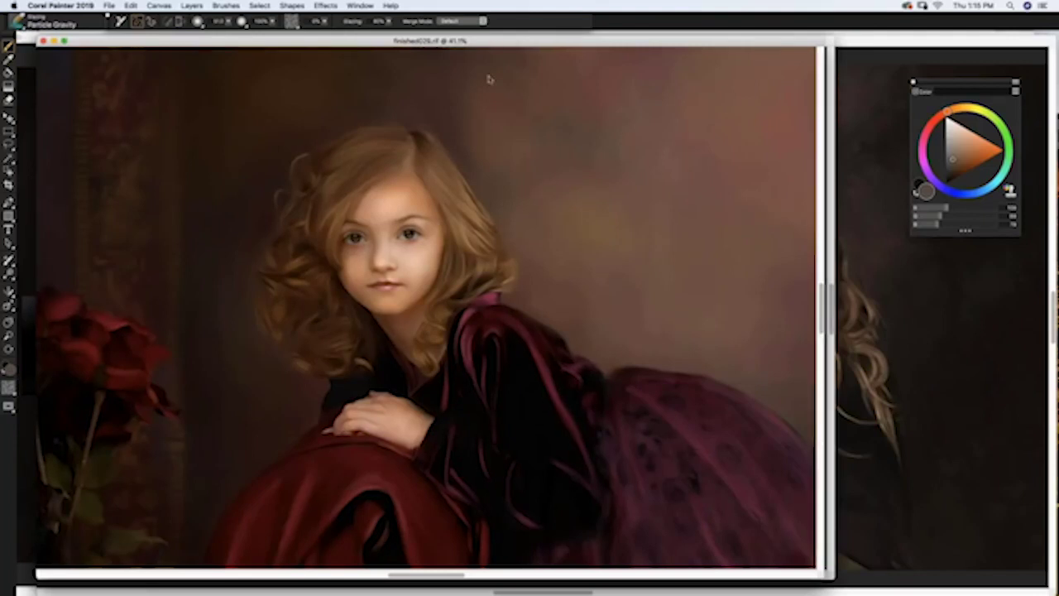
Step: Bring the original photo finished.jpg to the front and make a clone of it
drag(494, 40, 489, 76)
click(498, 43)
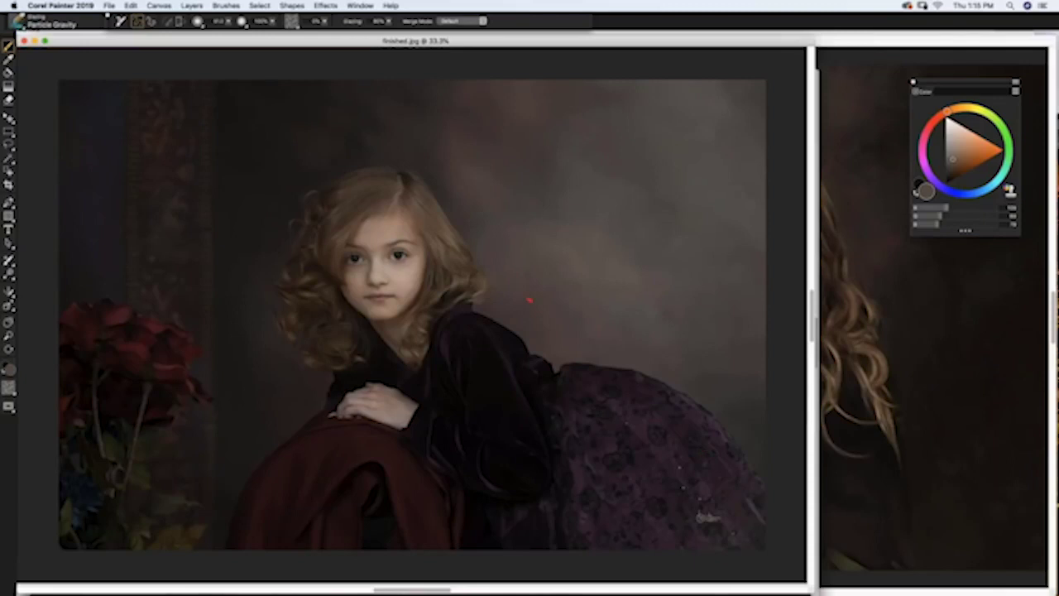
click(109, 5)
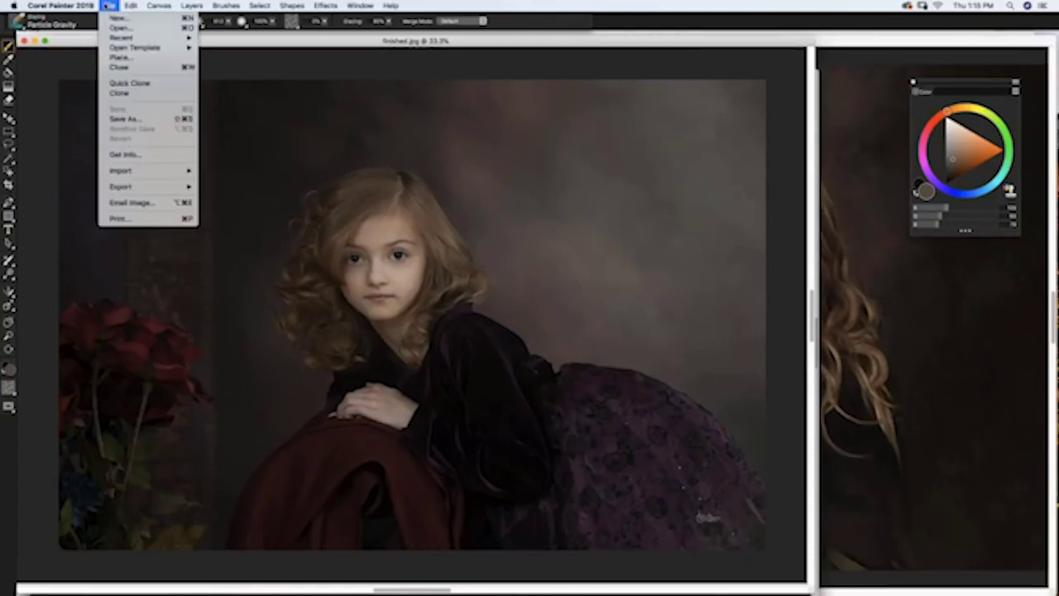
click(134, 94)
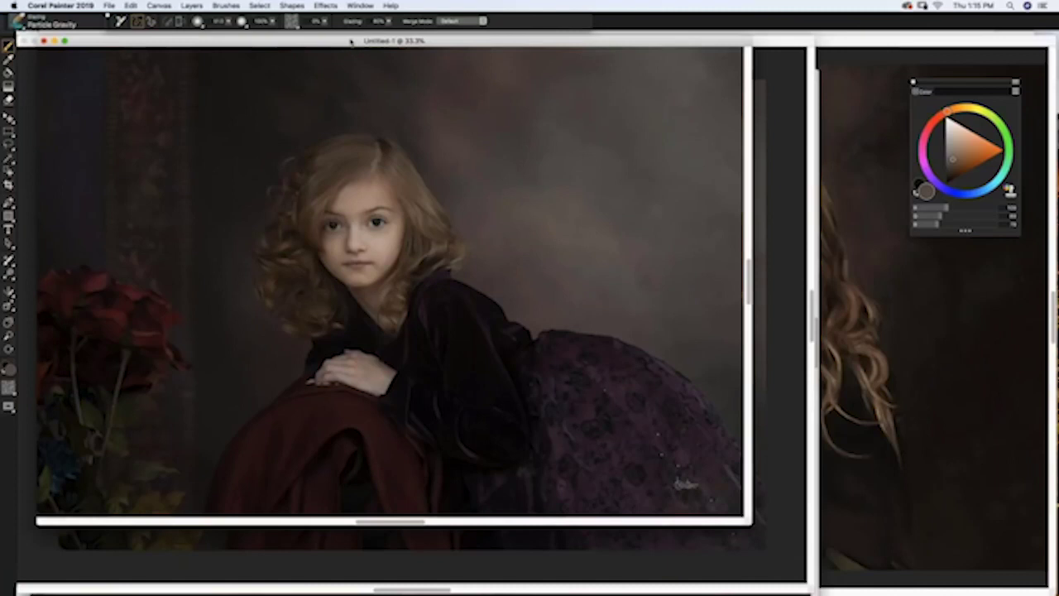
drag(352, 50, 346, 97)
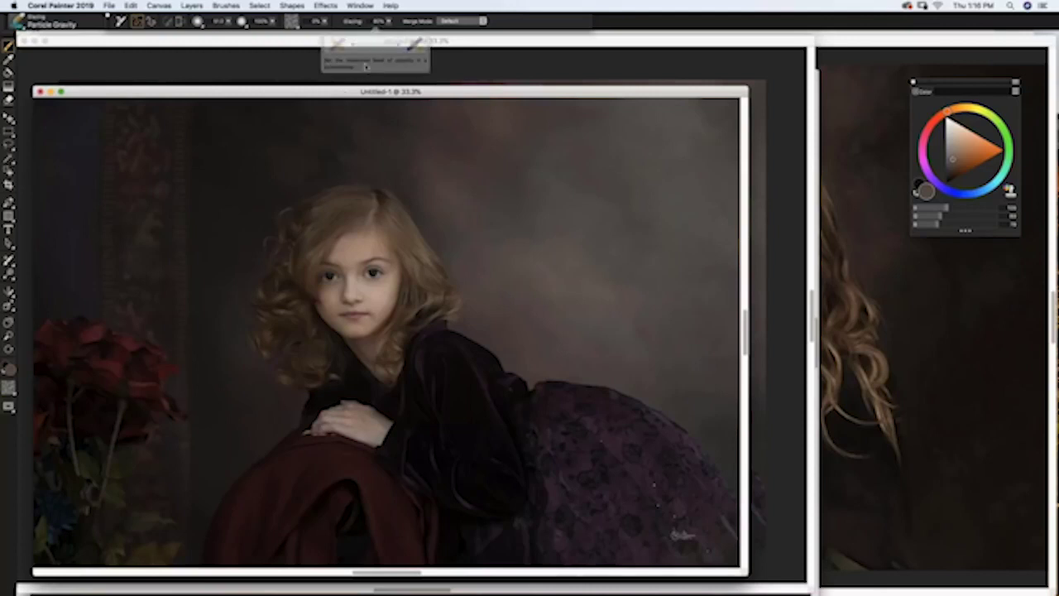
Step: Bring finished029.rif to the front and compare the painted face and hair with the original photo at 75% zoom
click(364, 46)
mouse_move(364, 46)
mouse_down()
mouse_move(364, 111)
mouse_move(349, 43)
mouse_move(364, 53)
mouse_up()
click(377, 75)
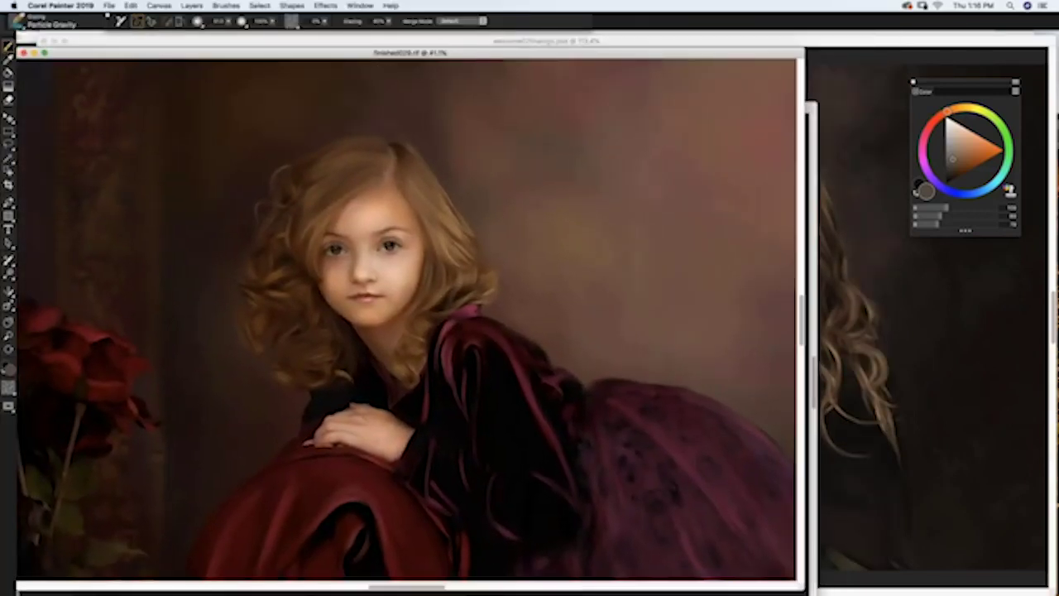
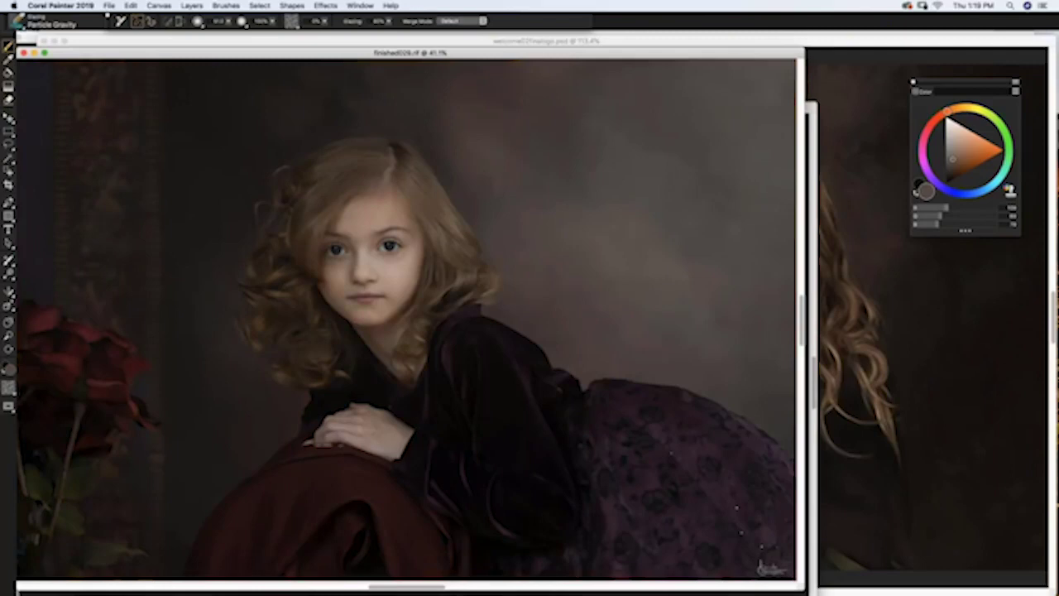
scroll(422, 349, up, 5)
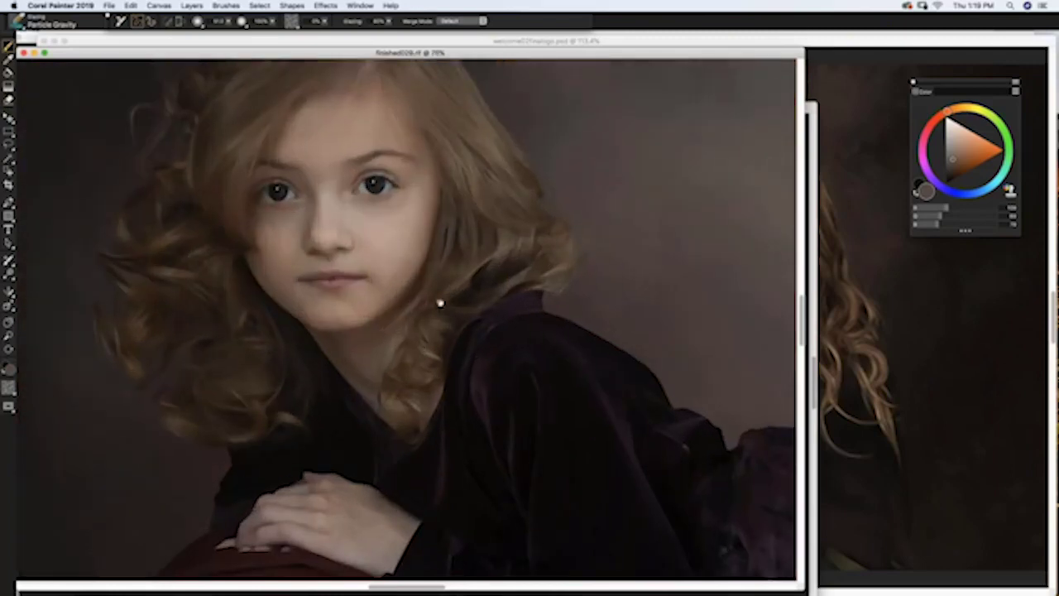
scroll(519, 463, up, 5)
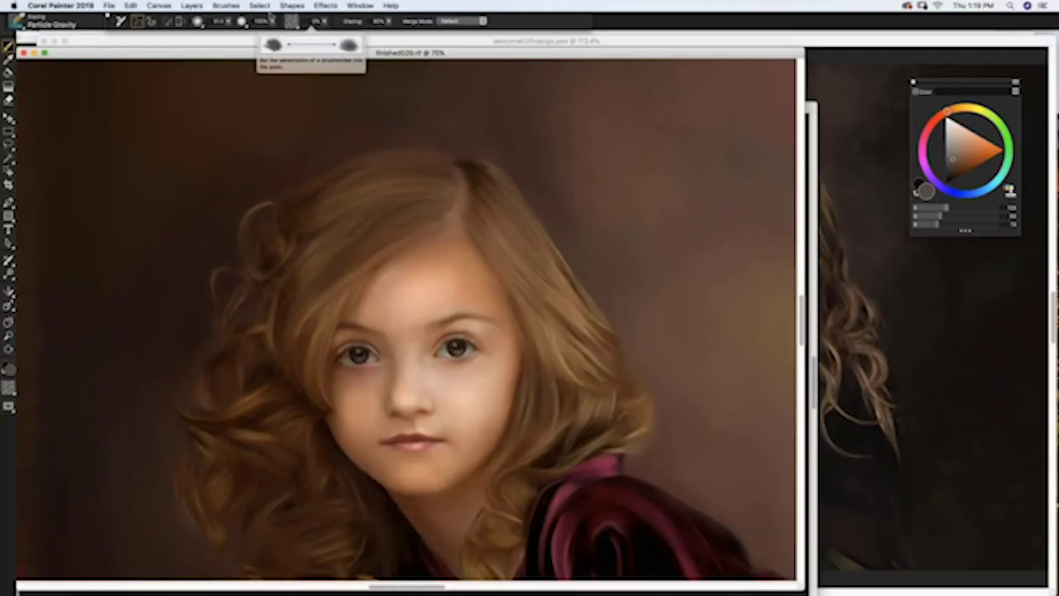
Step: Rearrange the overlapping document windows and bring the cloned photo in front of the others
mouse_move(368, 56)
mouse_down()
mouse_move(366, 83)
mouse_move(331, 104)
mouse_move(344, 118)
mouse_move(332, 46)
mouse_move(337, 73)
mouse_move(346, 58)
mouse_up()
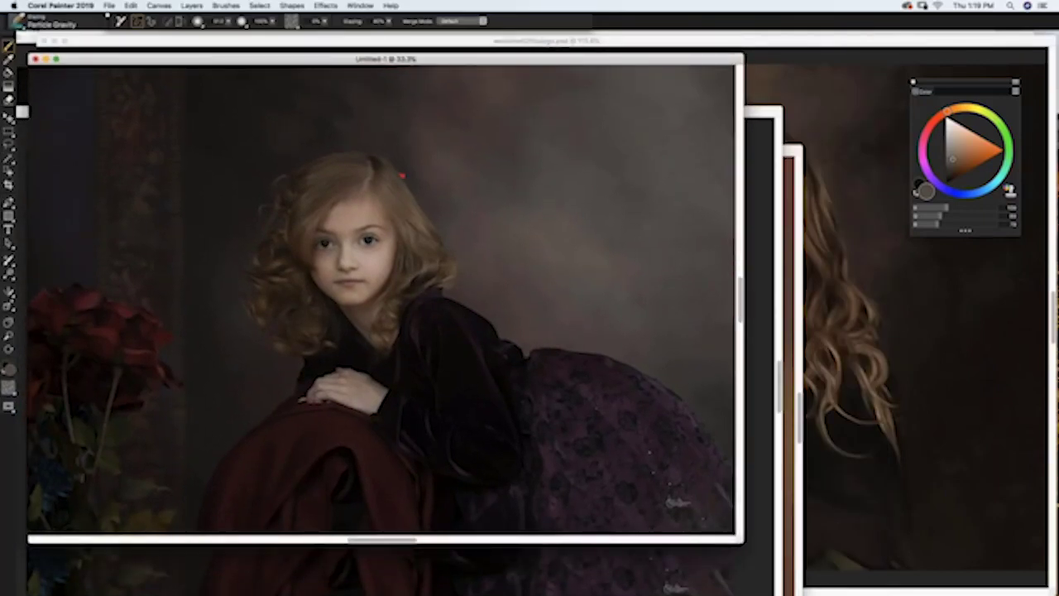
drag(526, 63, 537, 146)
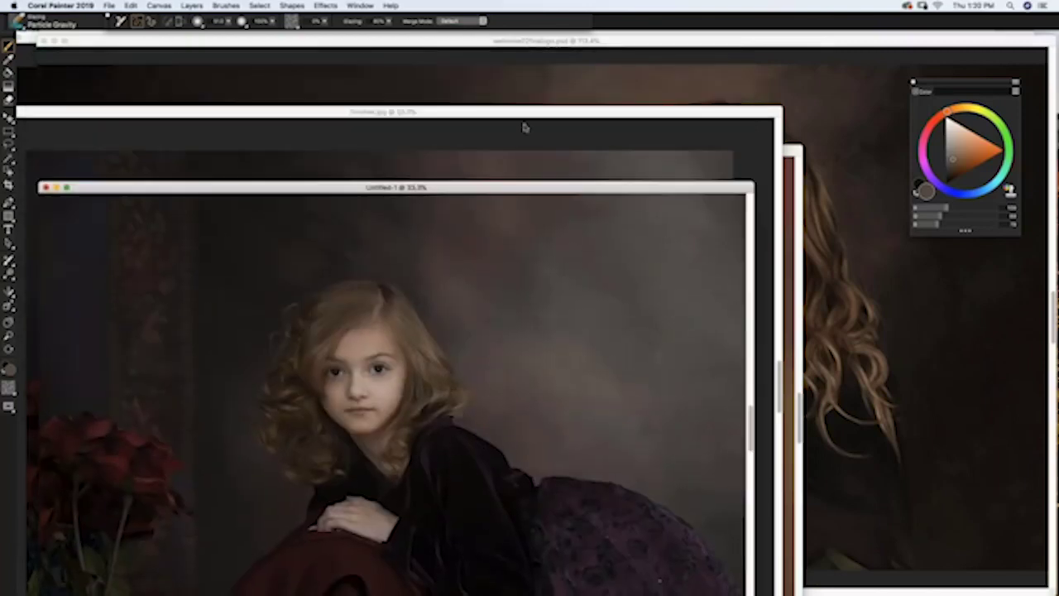
click(525, 125)
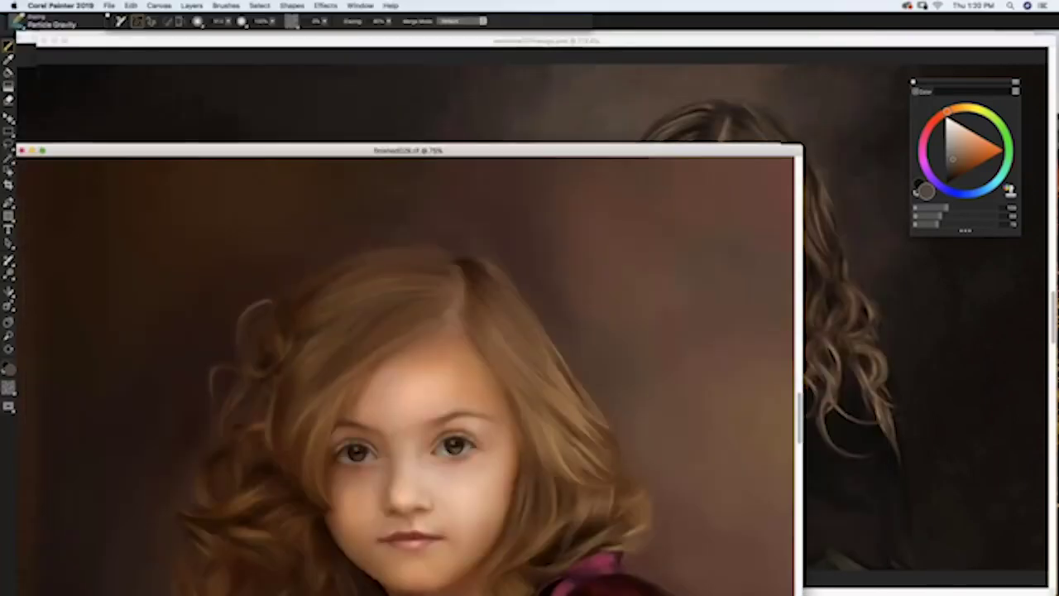
drag(704, 150, 704, 38)
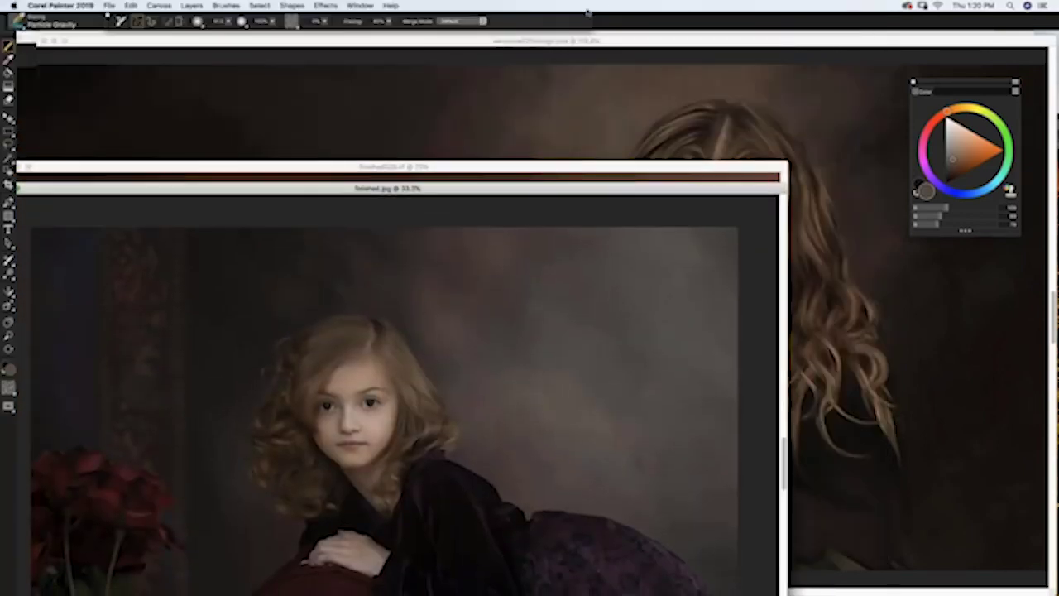
click(353, 5)
click(354, 6)
click(353, 5)
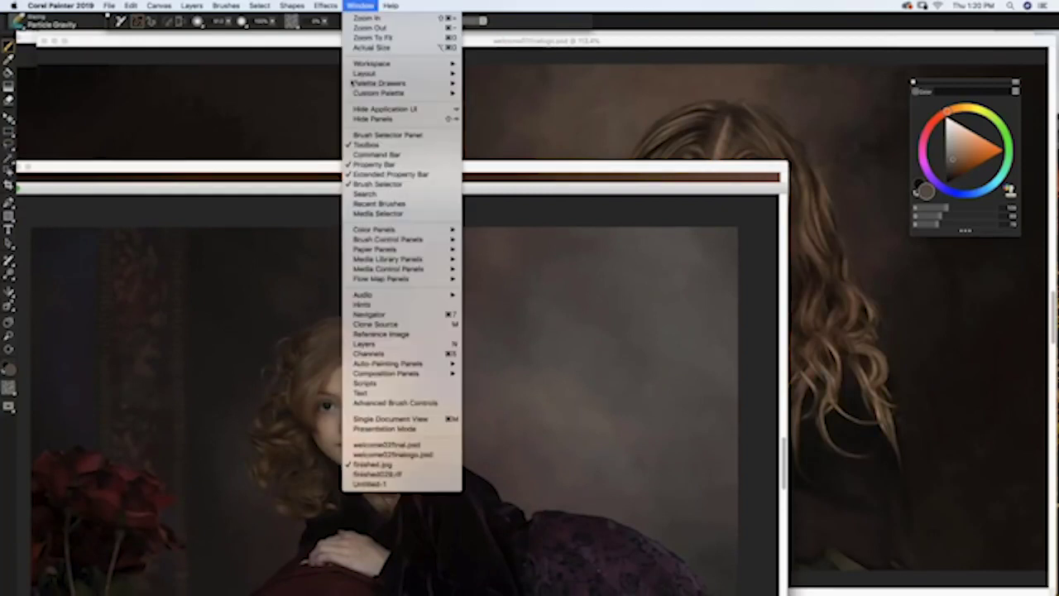
click(374, 484)
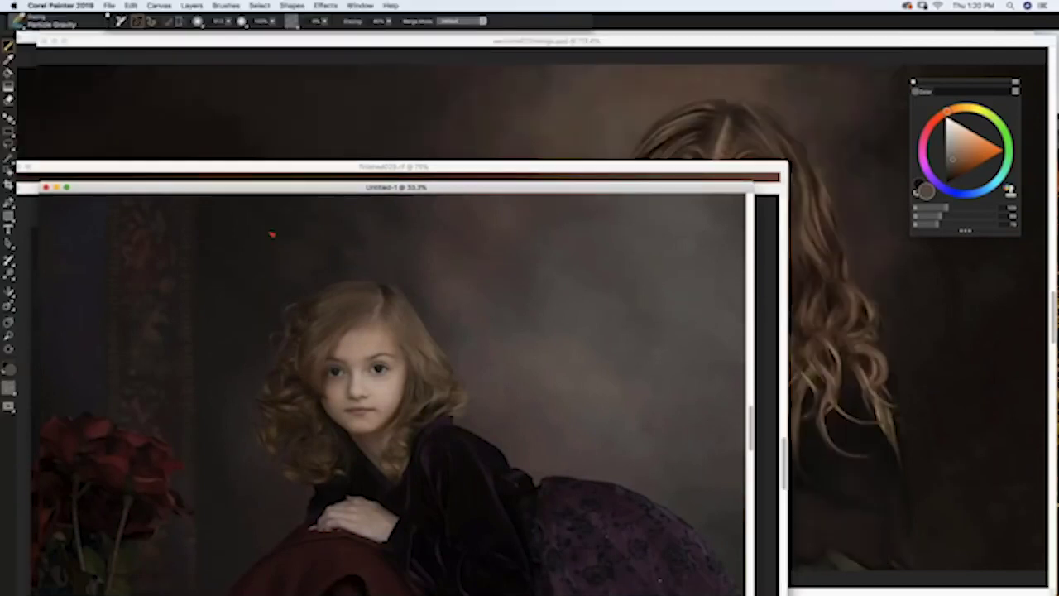
drag(279, 187, 274, 71)
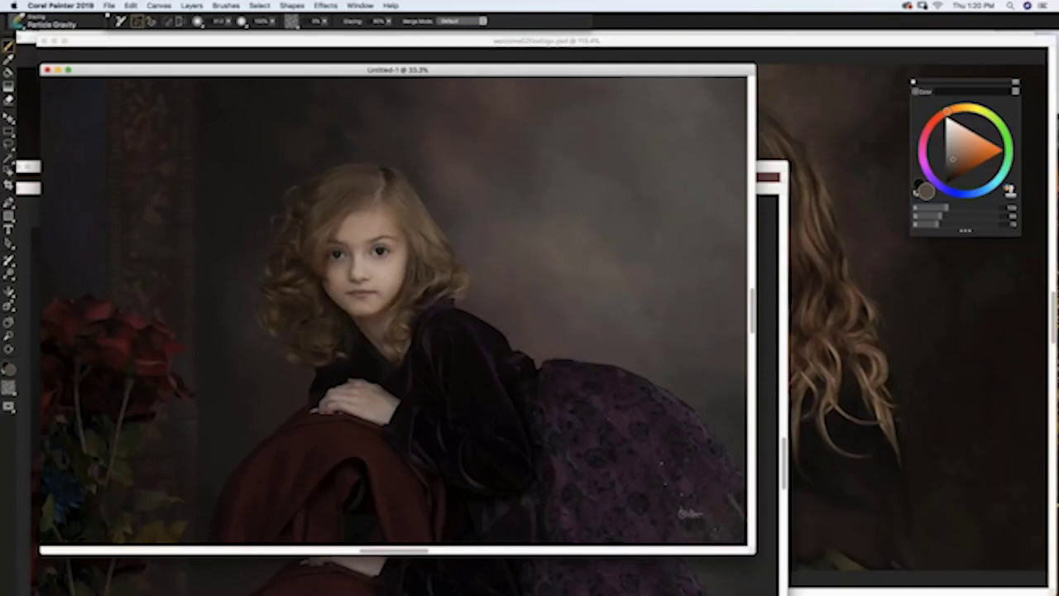
Step: Examine the girl's face and hair in the cloned photo at 200% zoom
key(super+minus)
key(super+plus)
key(super+plus)
key(super+plus)
key(super+plus)
key(super+plus)
key(super+plus)
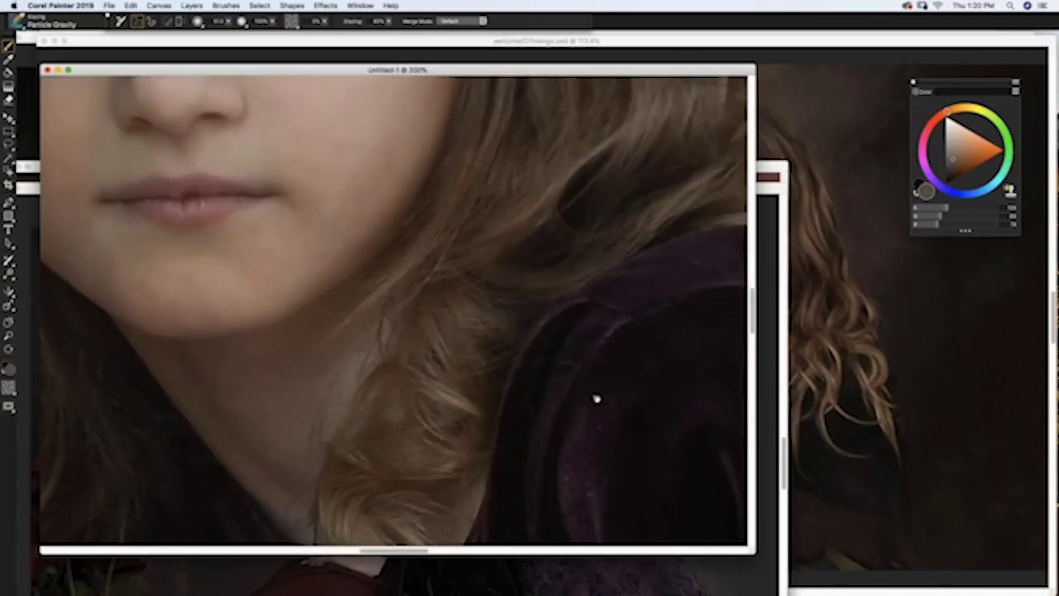
scroll(381, 325, left, 10)
scroll(382, 325, up, 5)
scroll(383, 389, up, 4)
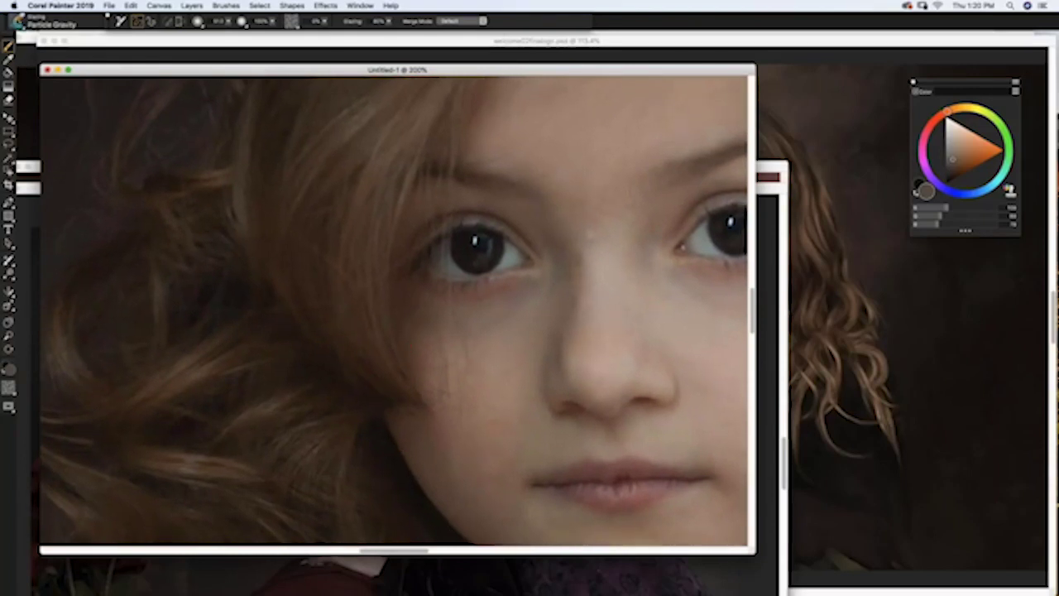
Step: Blend the girl's hair and face in the clone with the Just Add Water 2 brush from the Blenders category
click(15, 20)
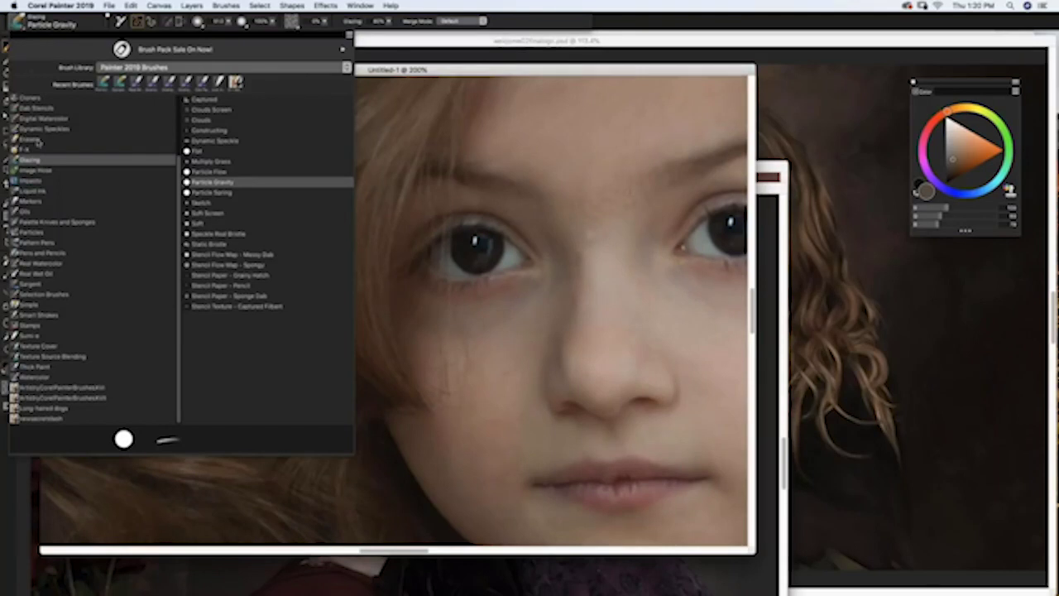
scroll(66, 198, up, 3)
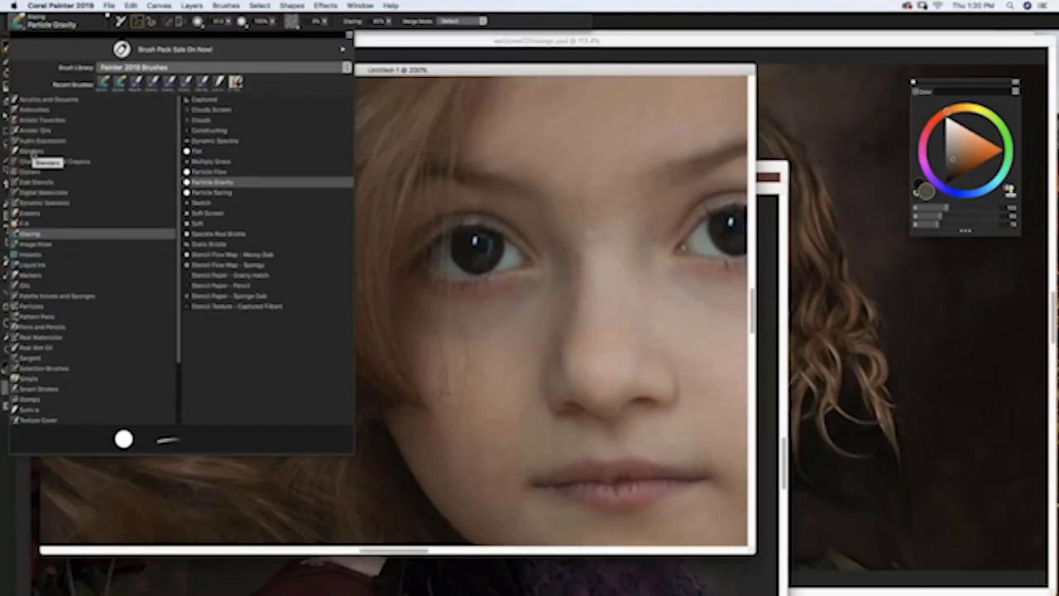
click(33, 154)
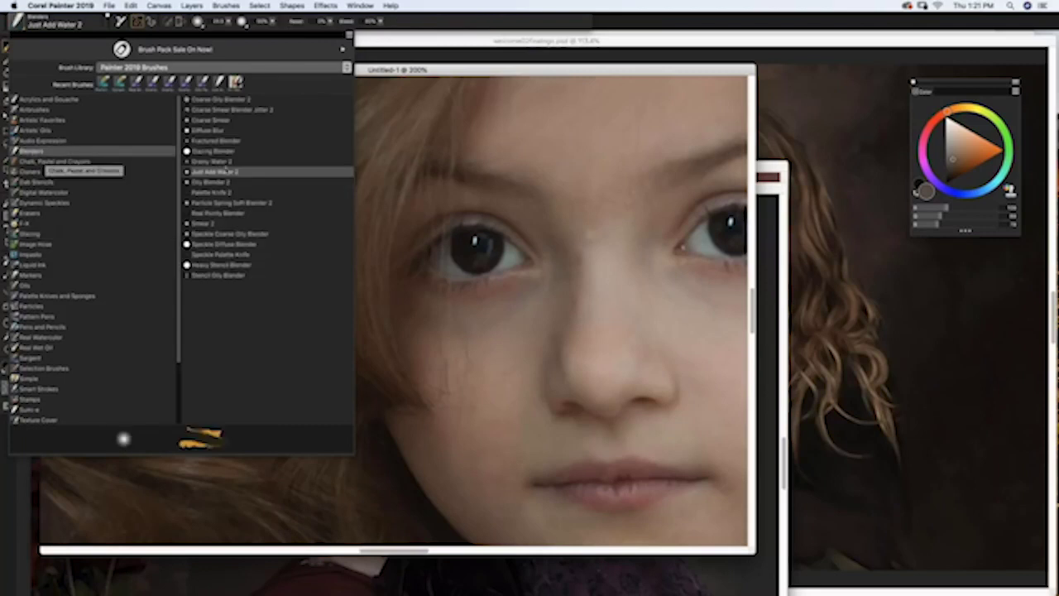
click(223, 172)
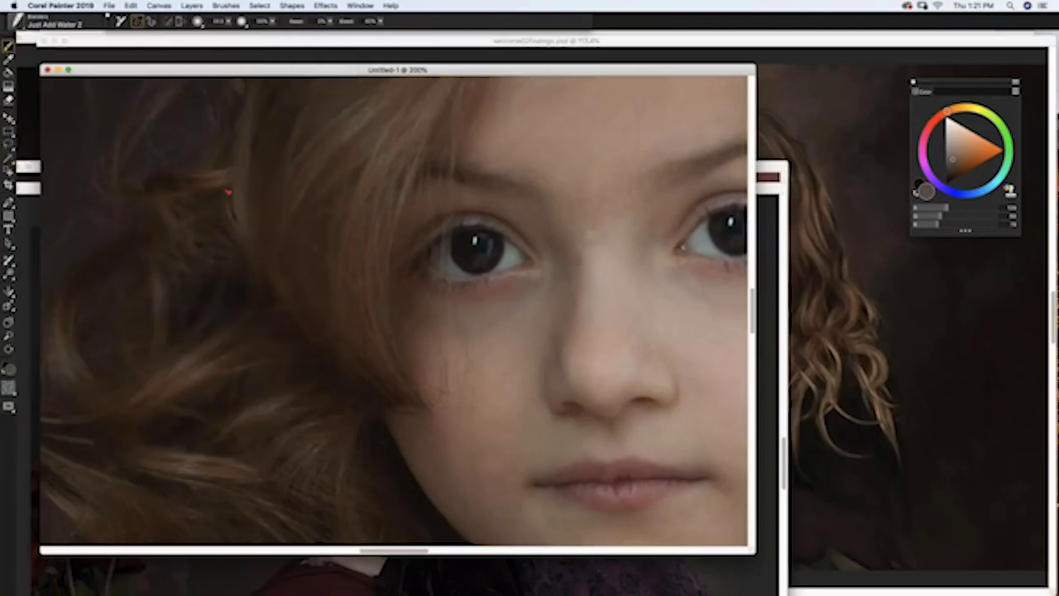
drag(338, 186, 342, 184)
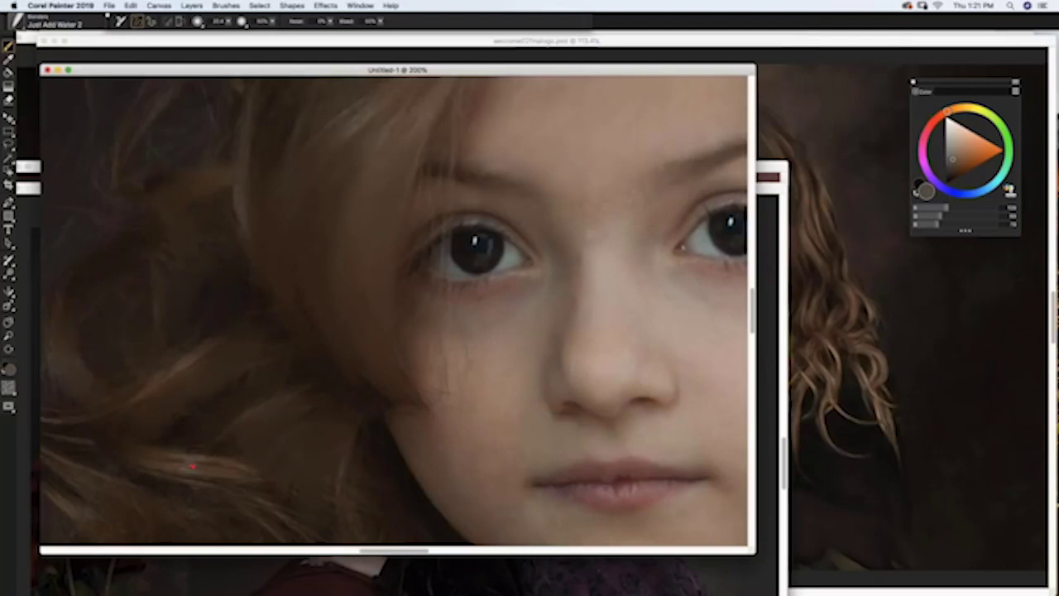
scroll(338, 350, down, 5)
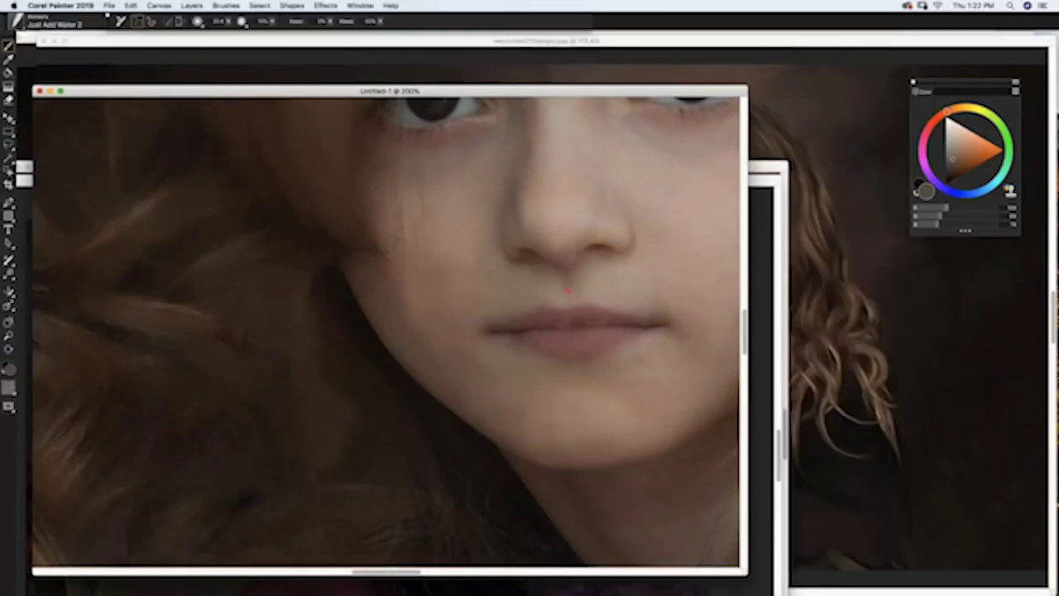
Step: Move the clone aside, bring the finished029.rif painting forward and fit it in its window
drag(354, 94, 353, 295)
click(362, 167)
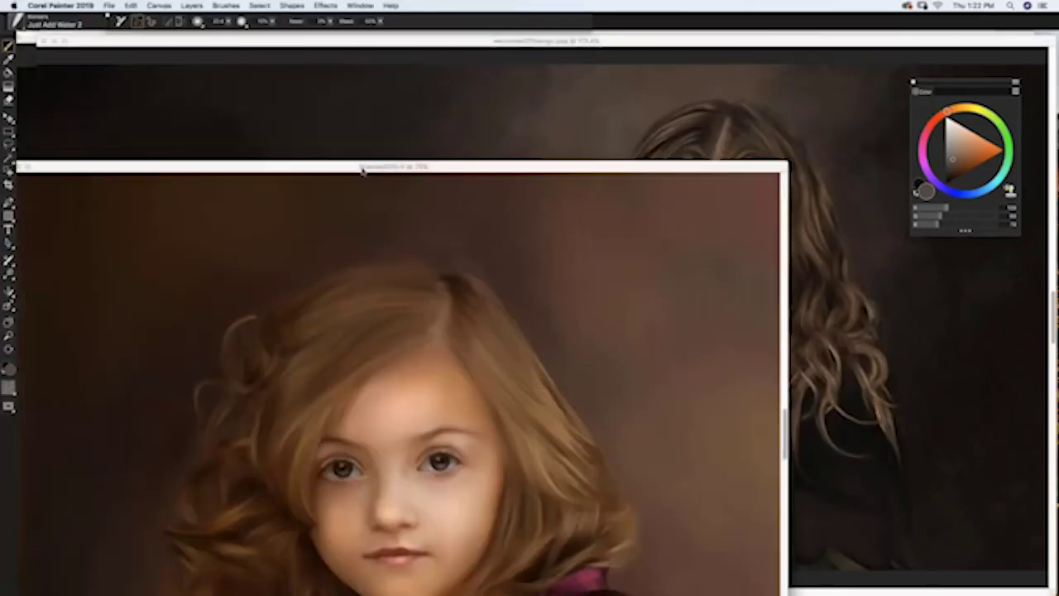
drag(361, 167, 363, 42)
key(super+0)
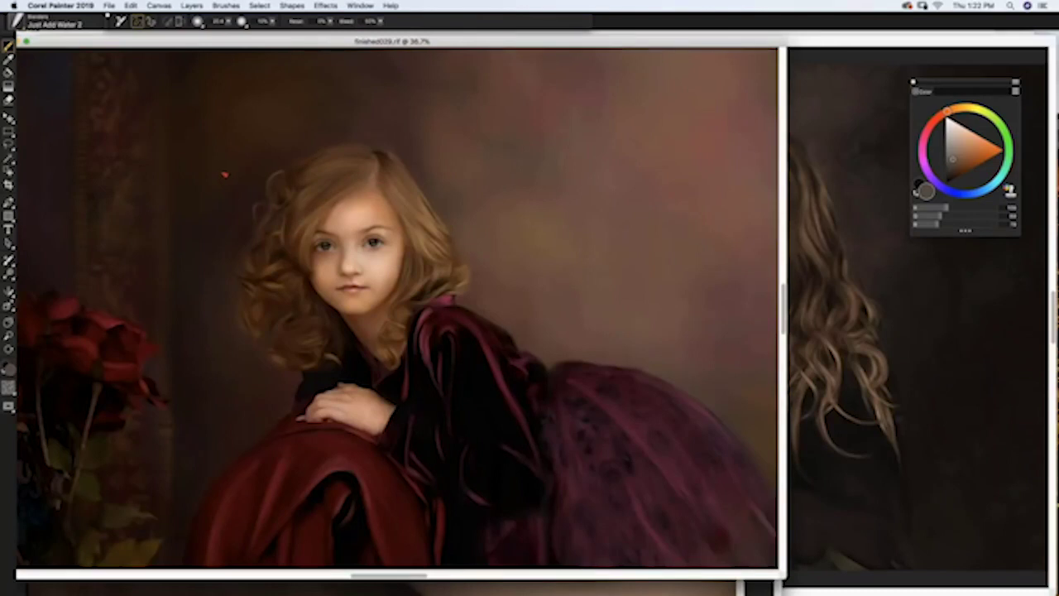
Step: Close the finished painting and the cloned photo without saving their changes
key(super+w)
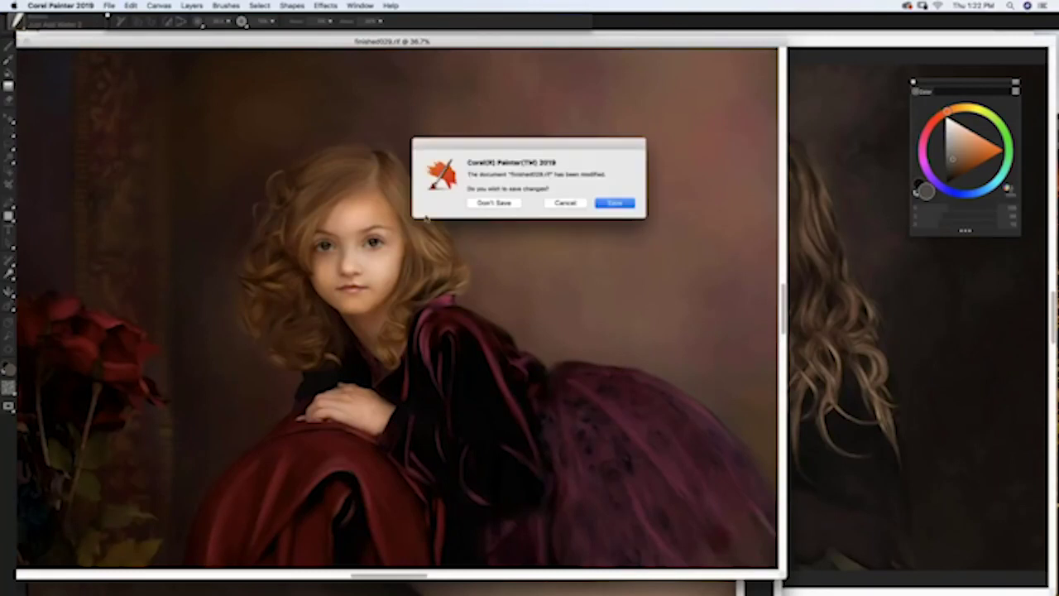
click(496, 203)
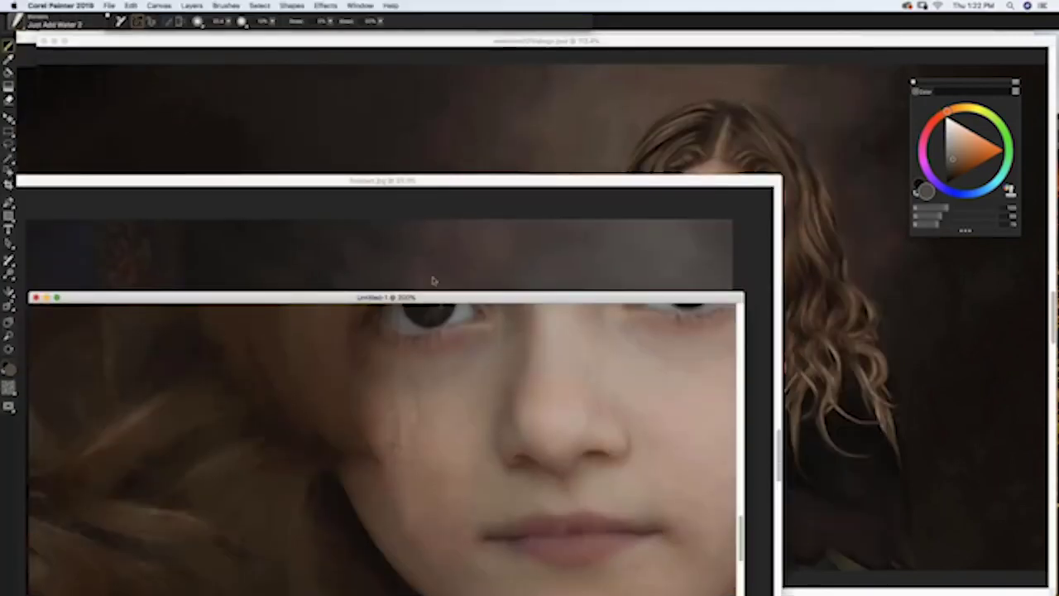
key(super+w)
click(506, 203)
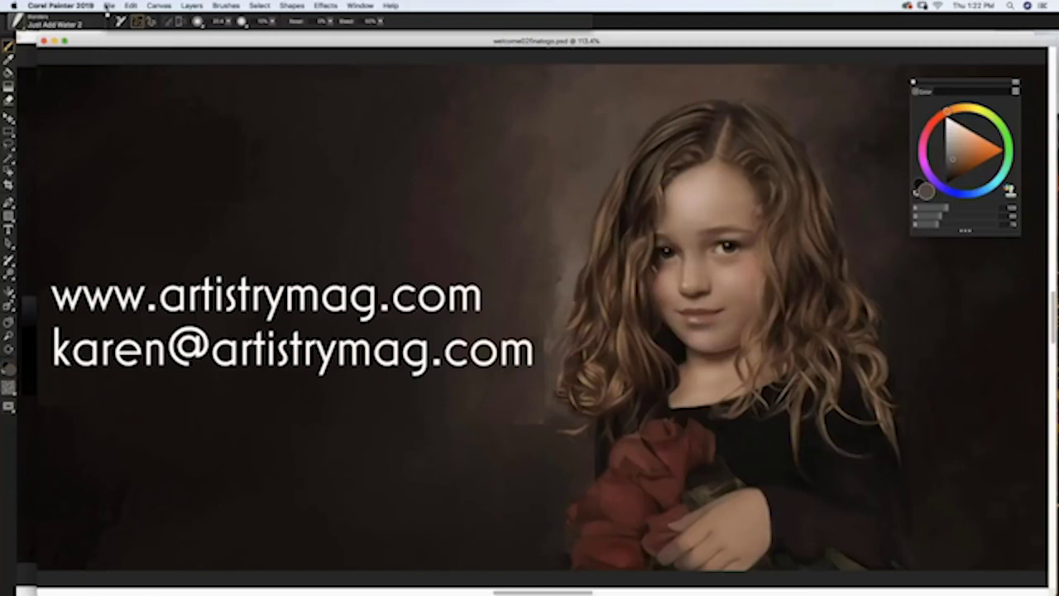
Step: Open the original photo DSCF0267c copy.psd and show it at 25% zoom
click(108, 6)
click(213, 136)
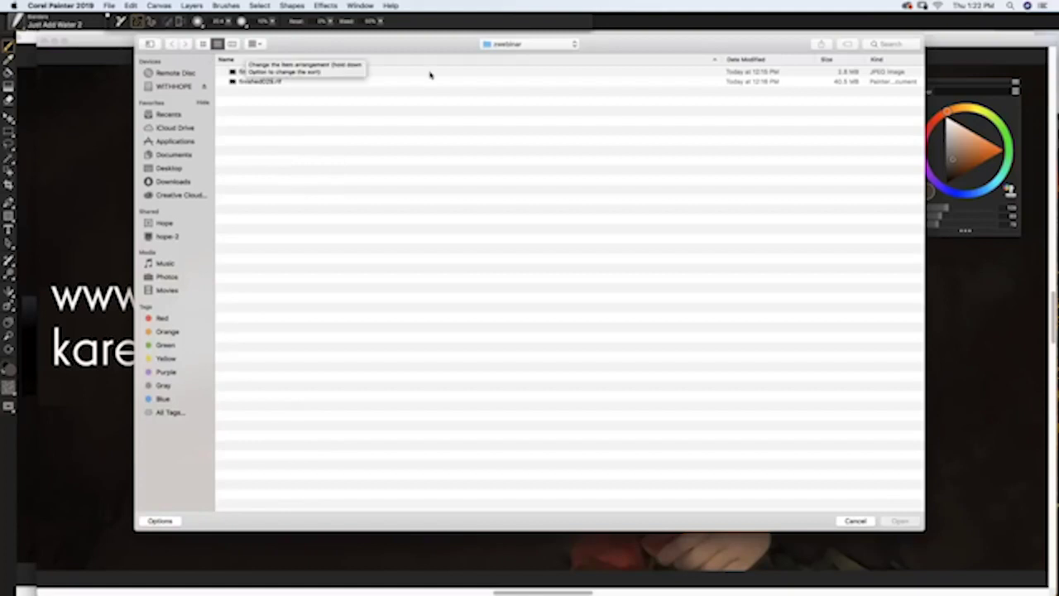
click(554, 44)
click(548, 58)
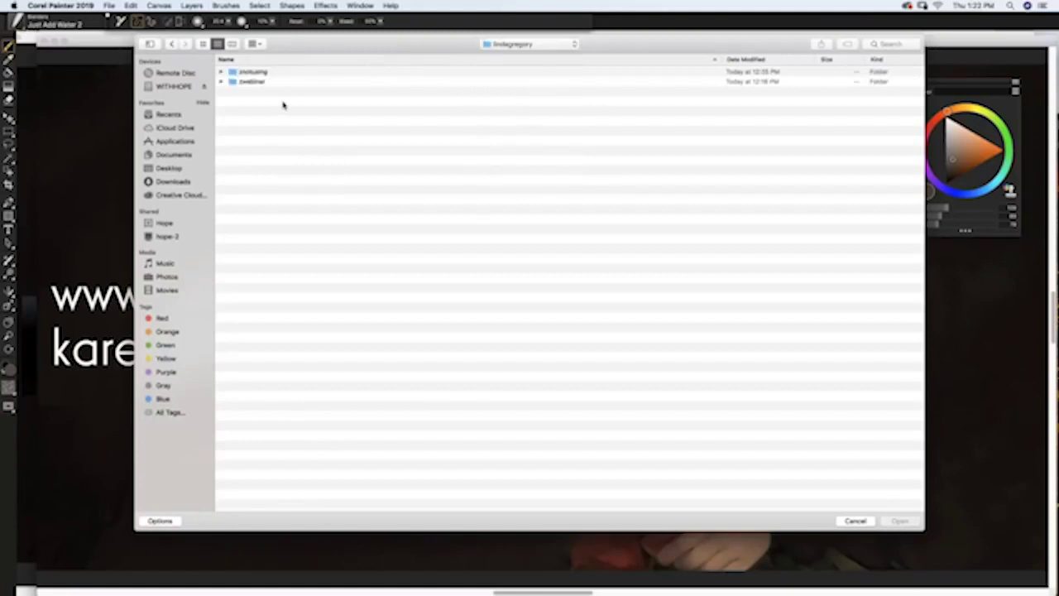
click(520, 44)
click(513, 55)
double_click(256, 73)
click(277, 73)
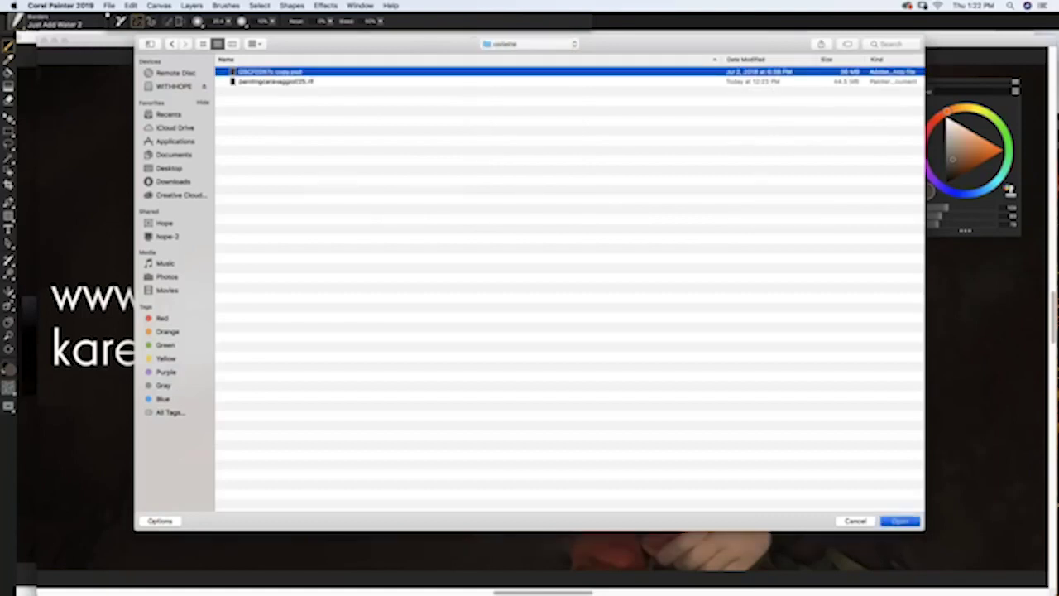
key(Return)
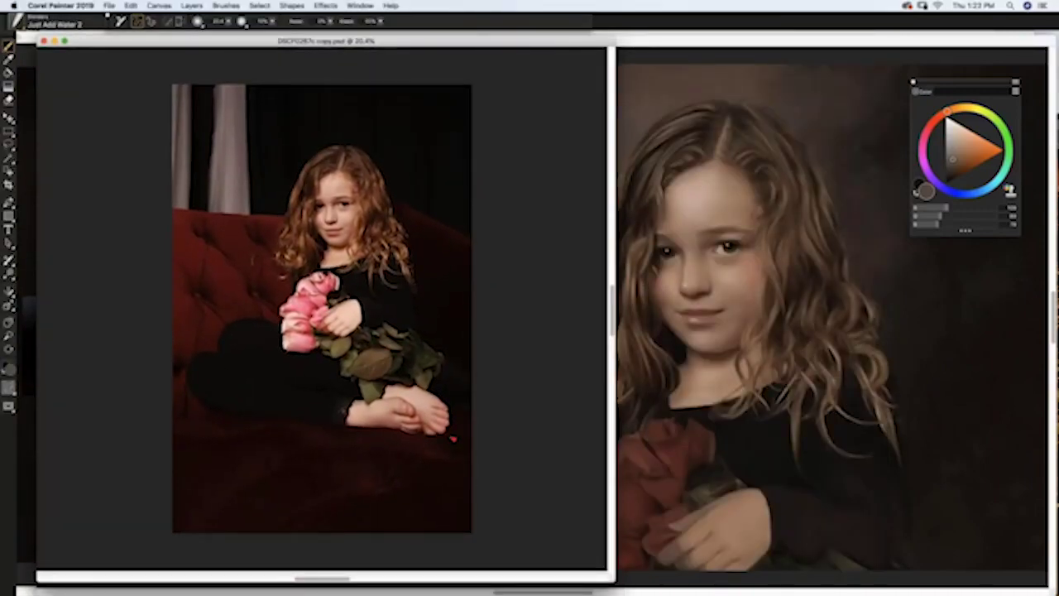
key(super+minus)
key(super+equal)
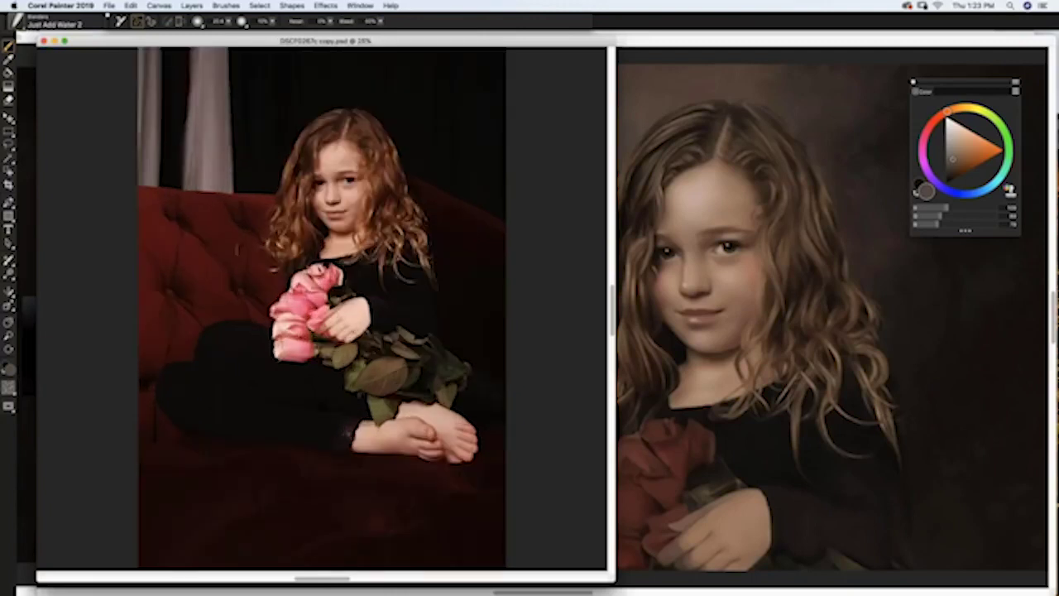
key(super+minus)
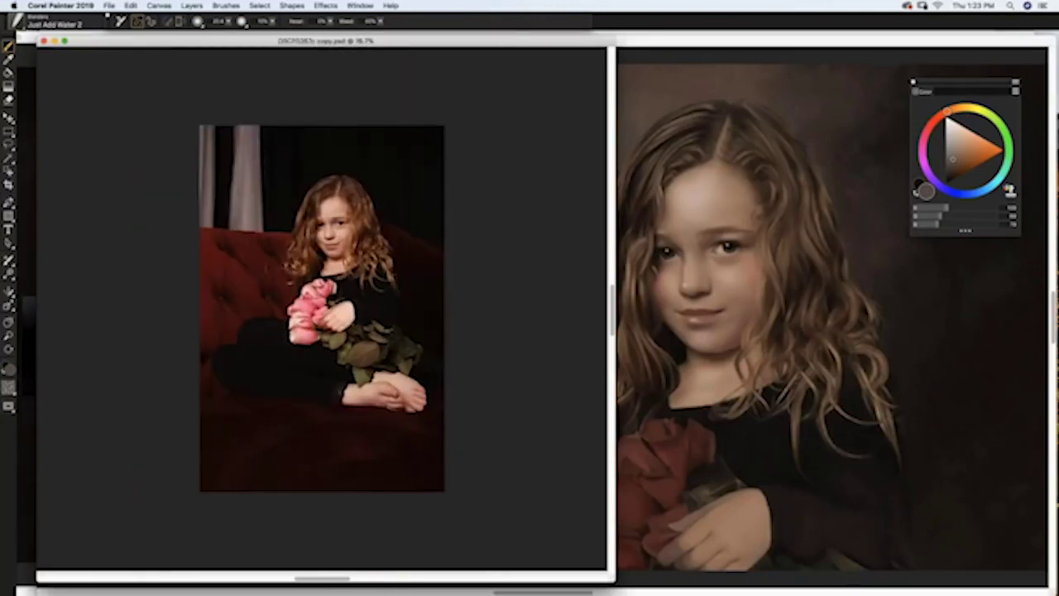
key(super+equal)
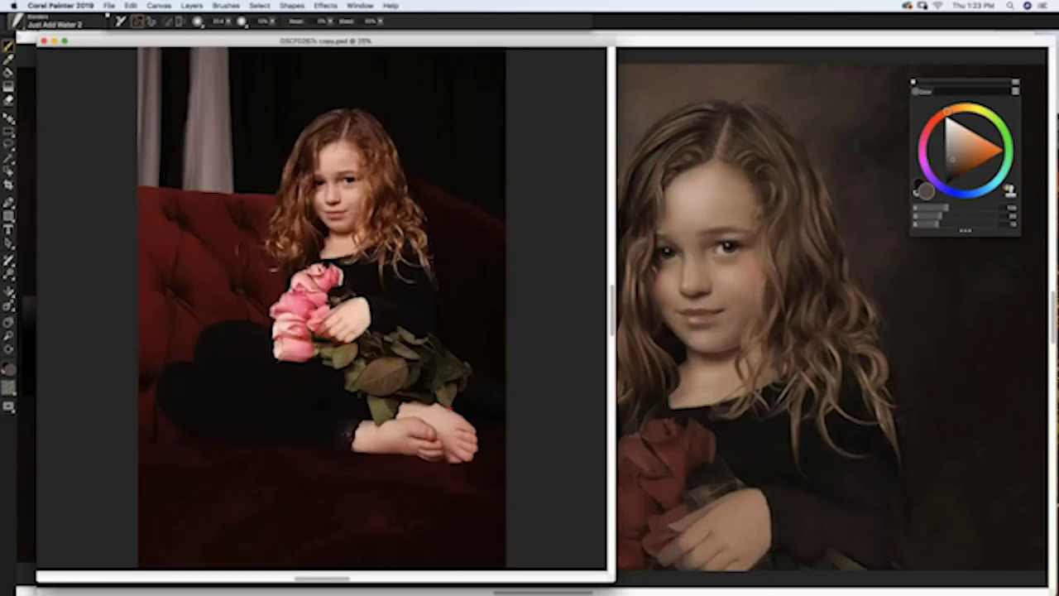
Step: Open the finished painting paintingcaravaggio025.rif and place its enlarged window beside the original photo for comparison
click(108, 5)
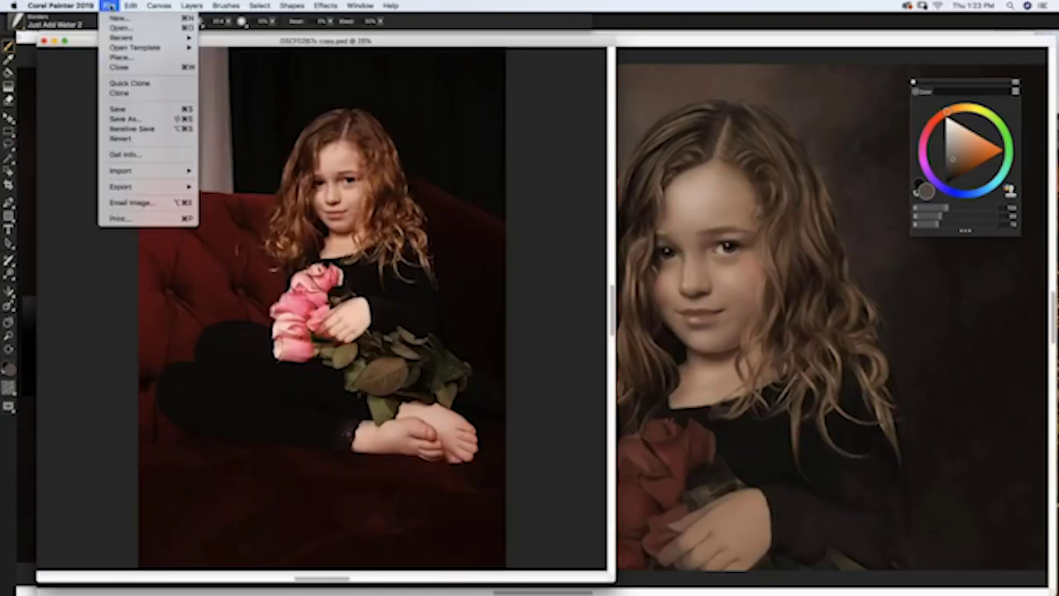
click(119, 27)
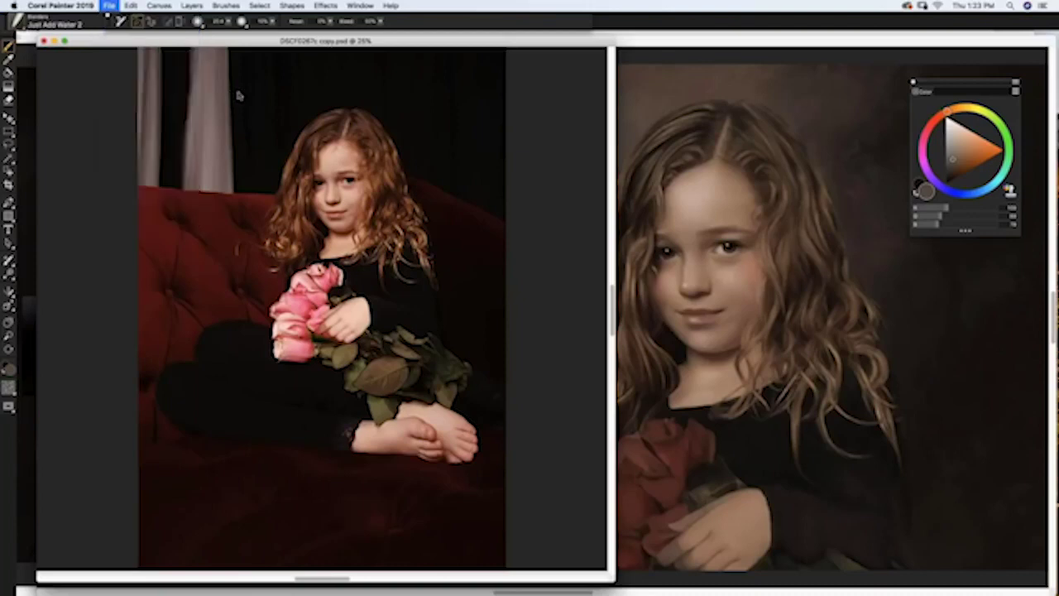
click(291, 81)
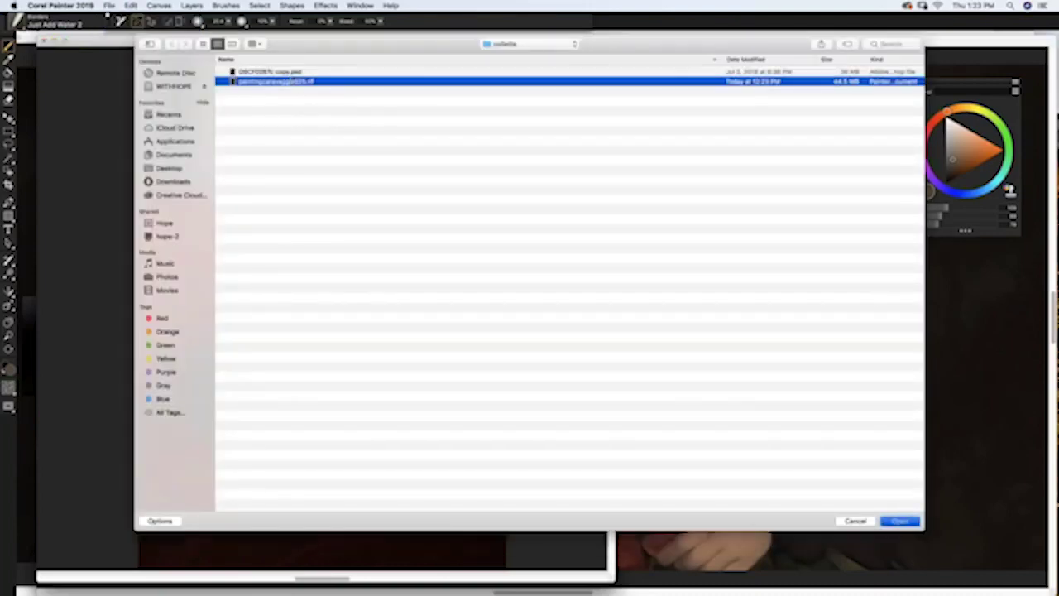
key(Return)
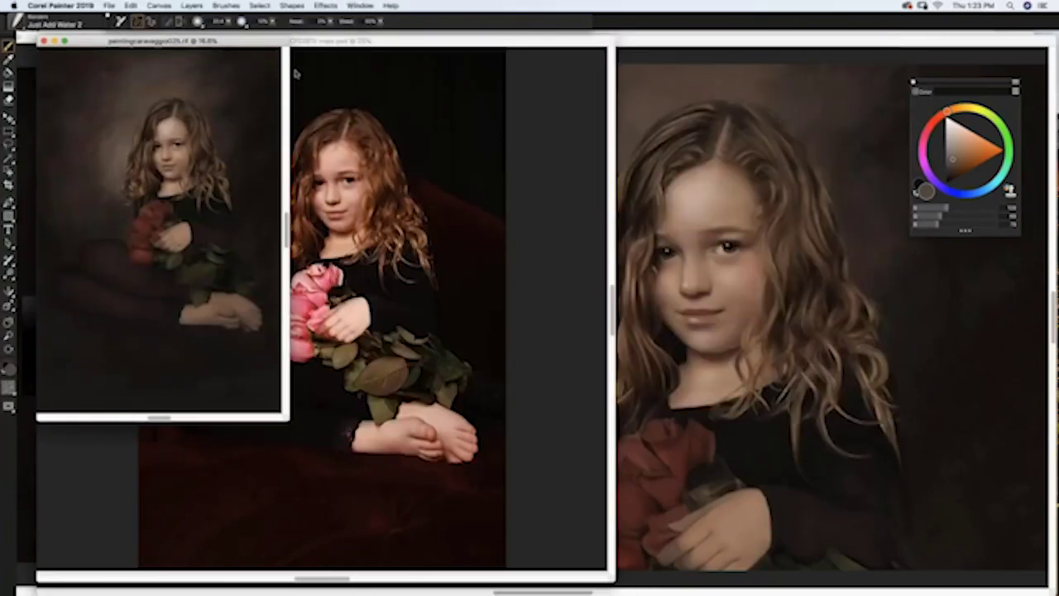
mouse_move(274, 43)
mouse_down()
mouse_move(748, 142)
mouse_move(705, 66)
mouse_move(735, 38)
mouse_up()
mouse_move(753, 420)
mouse_down()
mouse_move(780, 449)
mouse_move(802, 571)
mouse_up()
scroll(614, 494, up, 5)
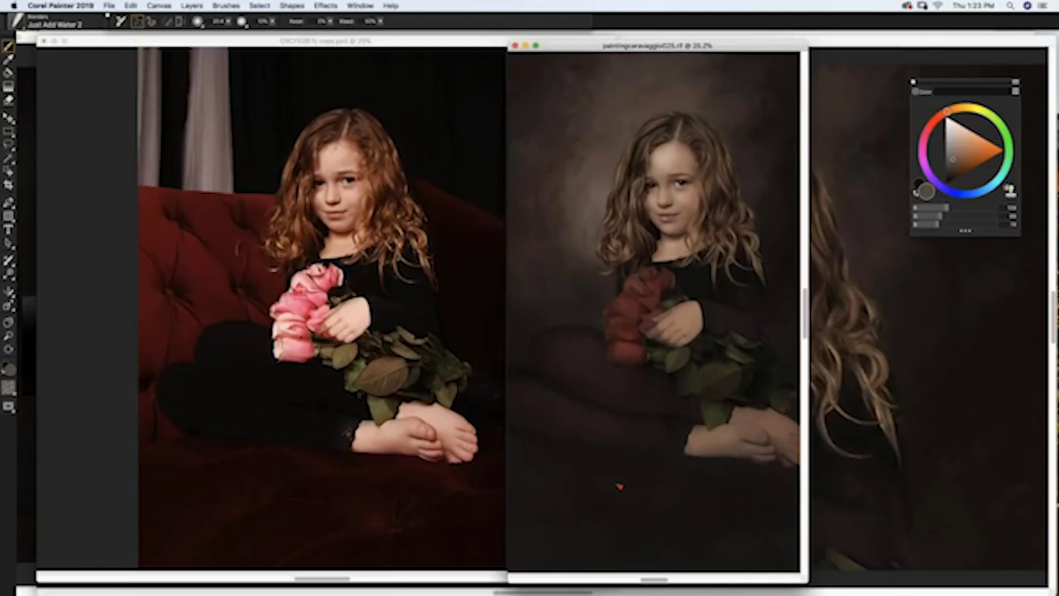
scroll(587, 447, down, 1)
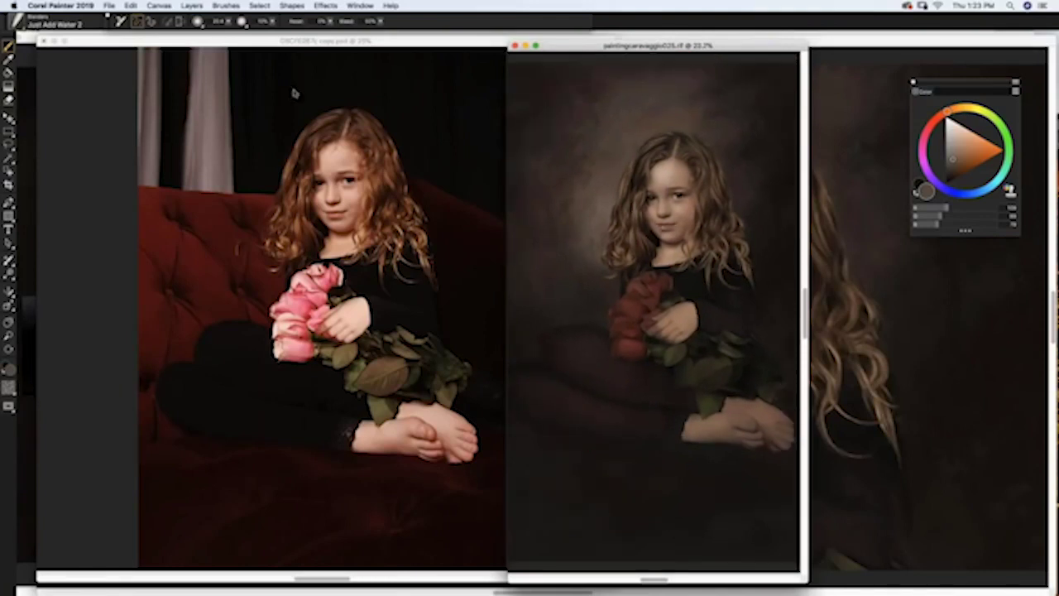
key(super+minus)
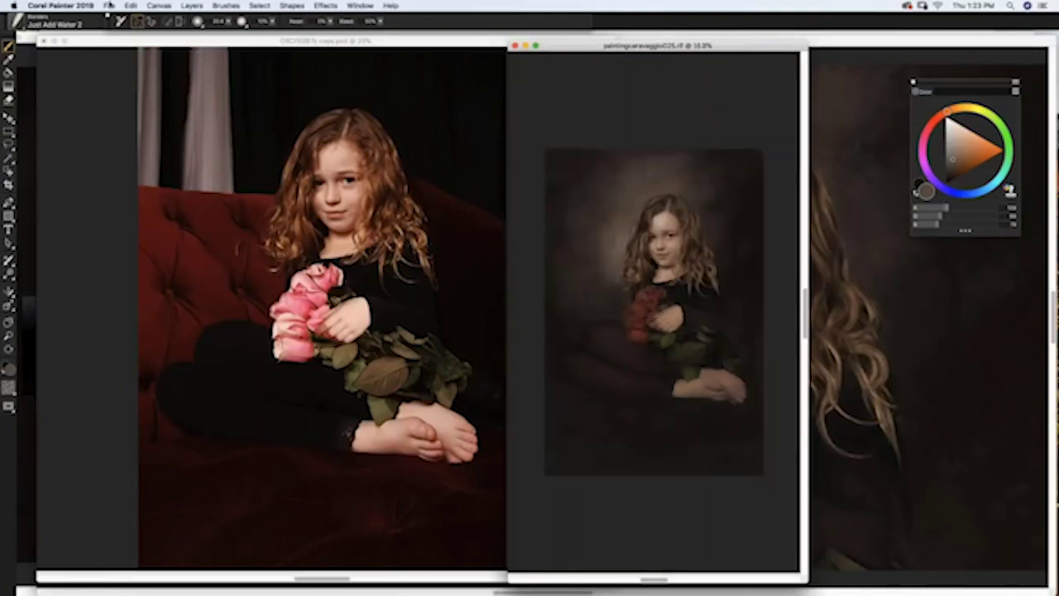
click(109, 6)
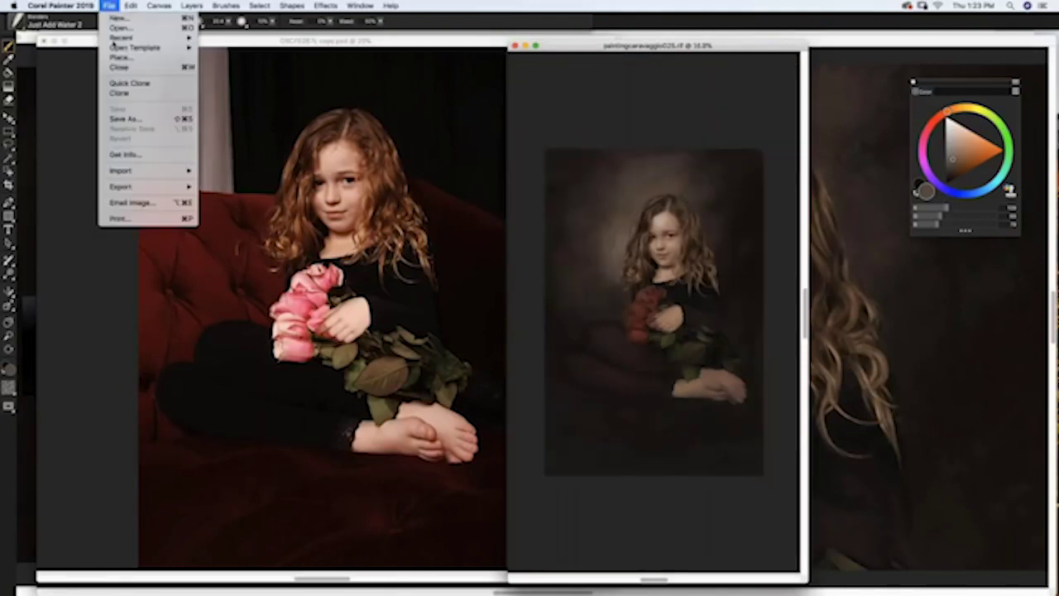
click(132, 84)
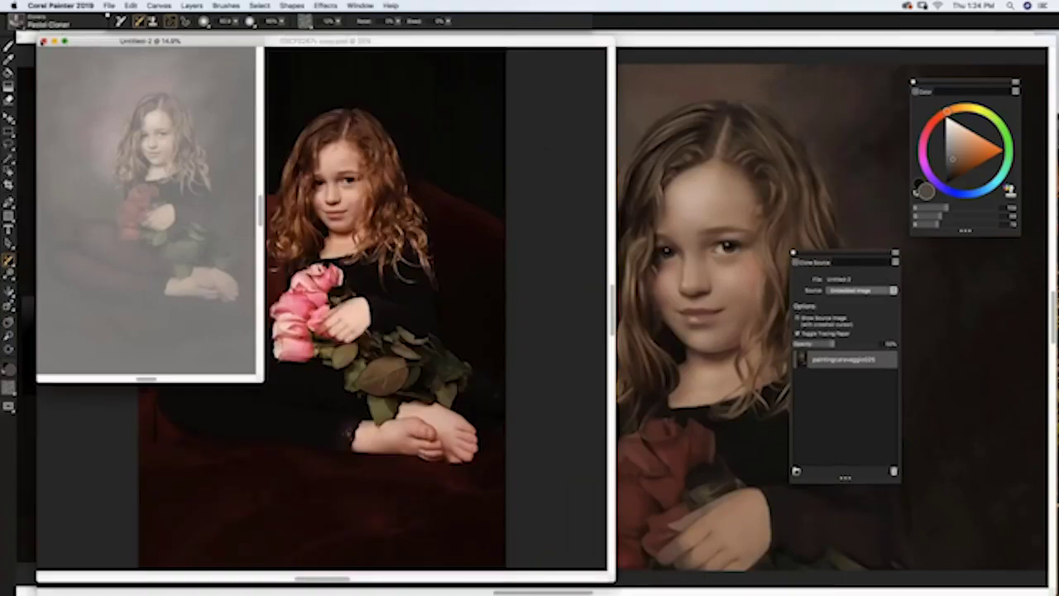
click(43, 40)
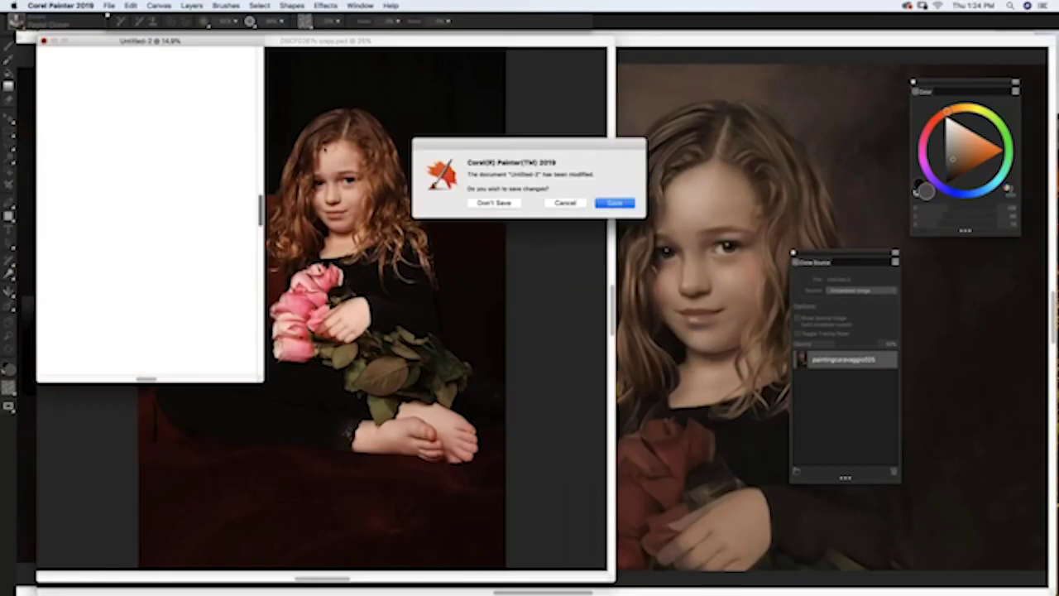
click(491, 202)
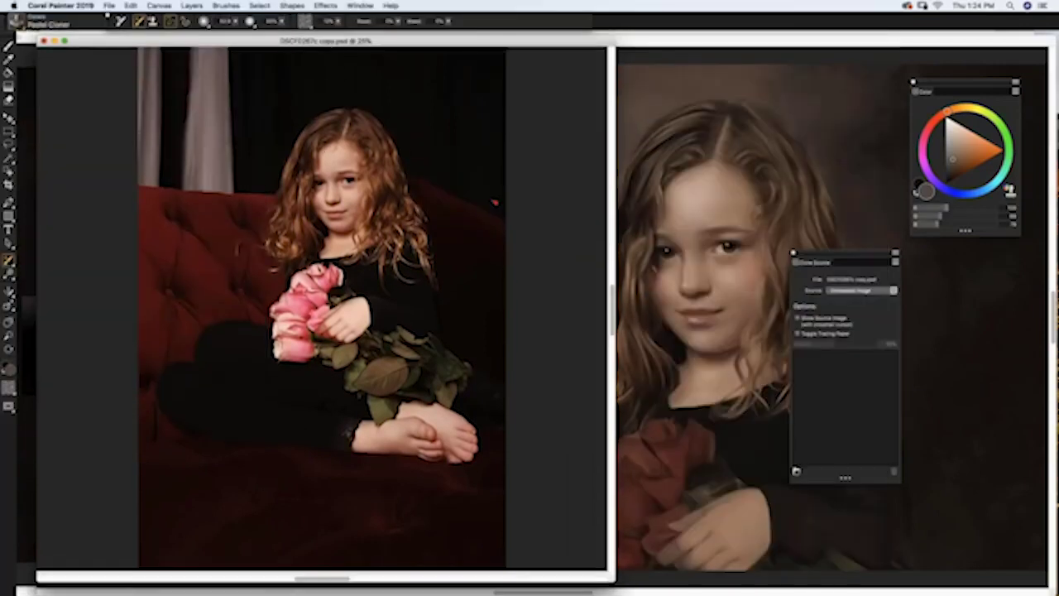
Step: Create a Quick Clone of the original photo DSCF0267c copy.psd
key(super+minus)
key(super+minus)
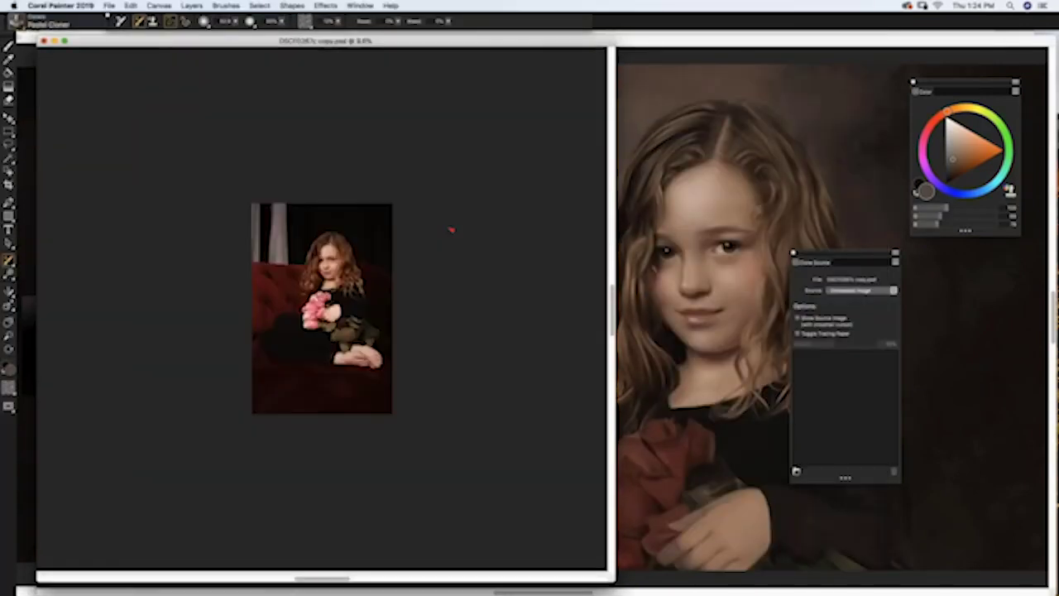
key(super+0)
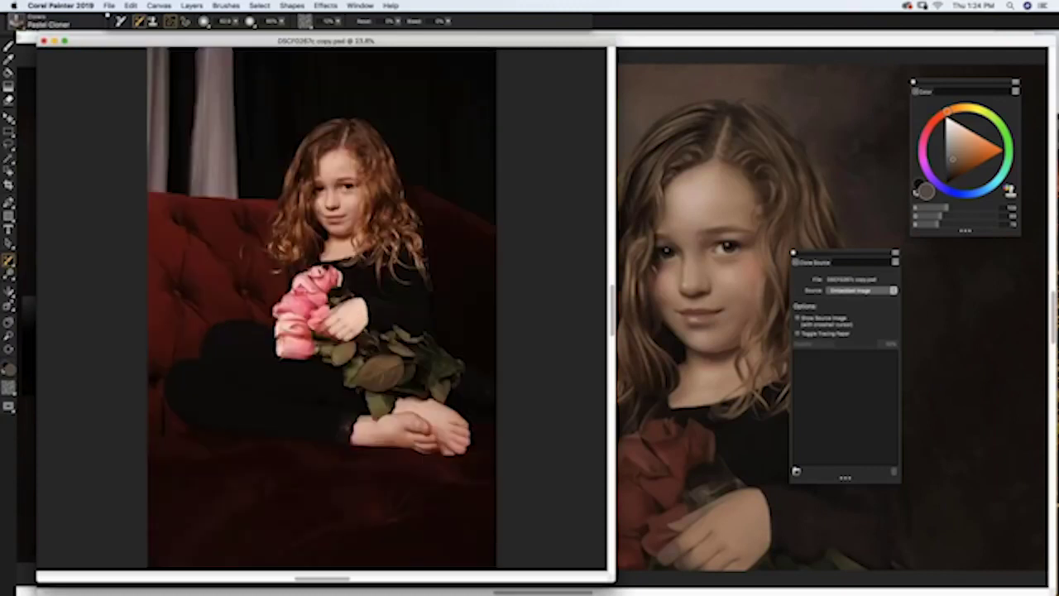
key(super+minus)
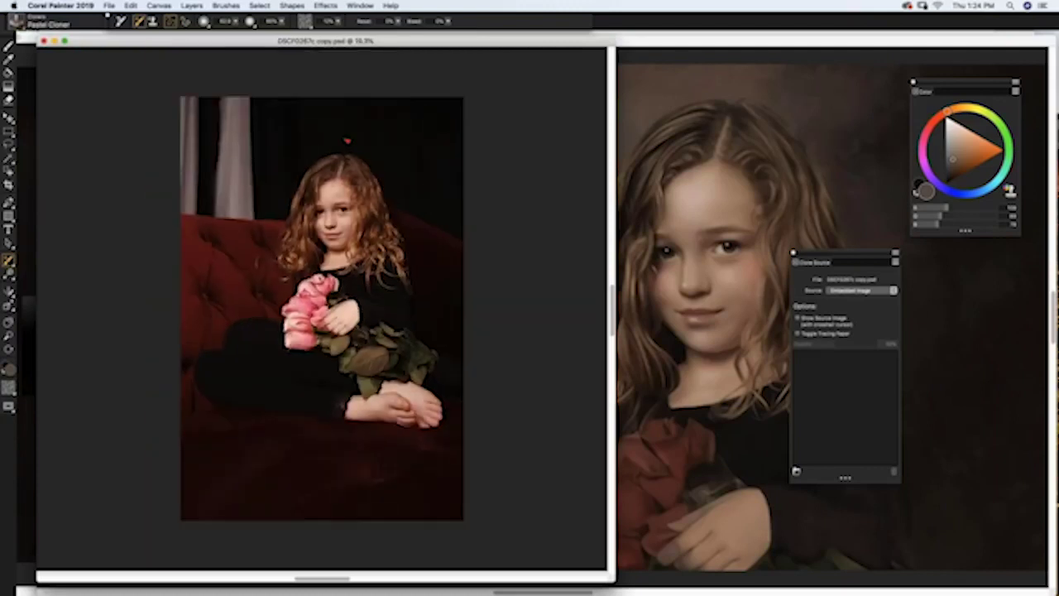
click(108, 6)
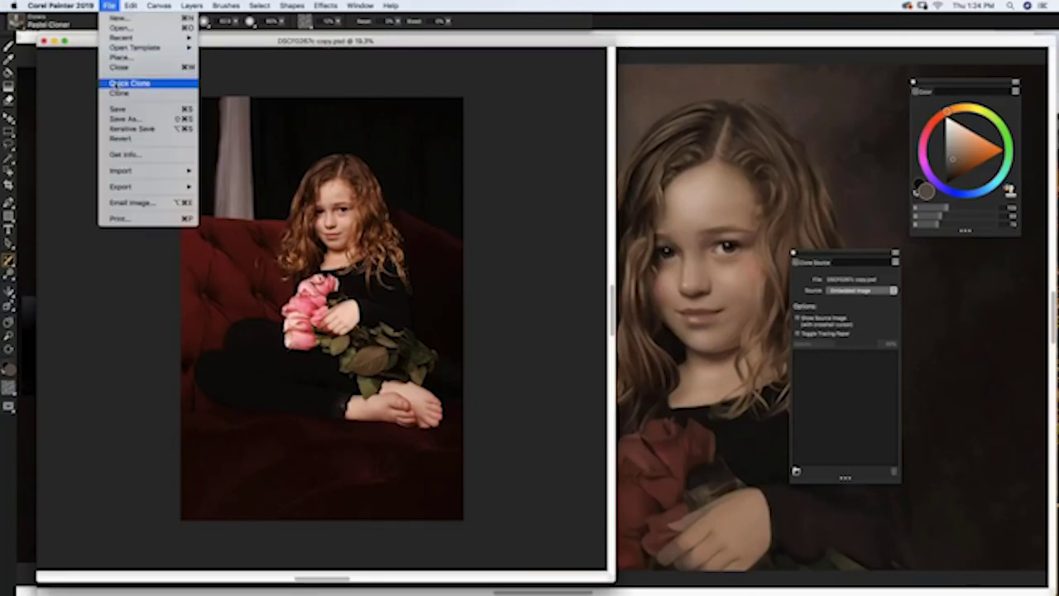
click(124, 83)
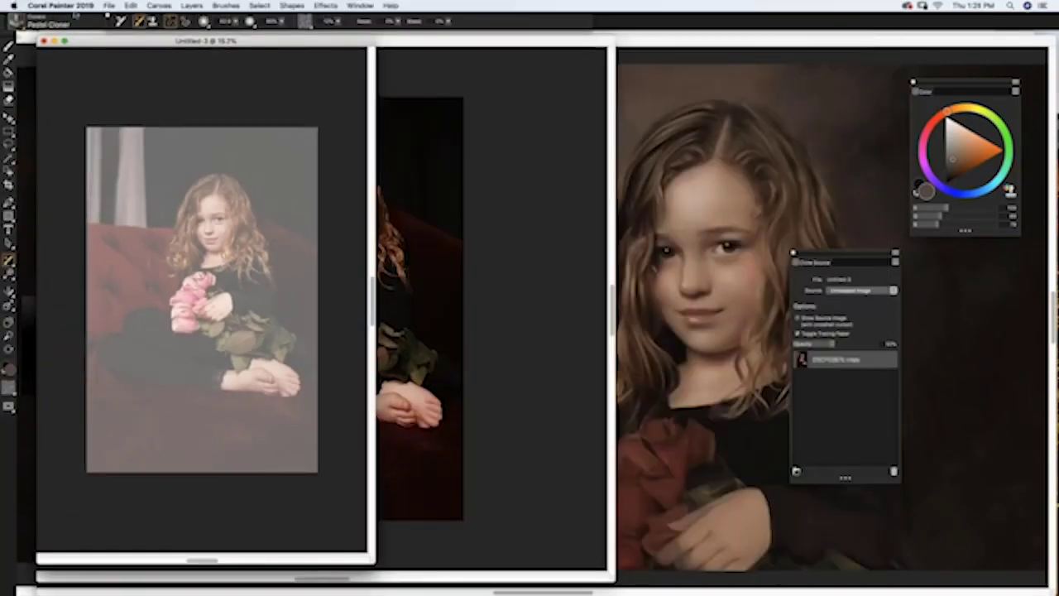
click(109, 5)
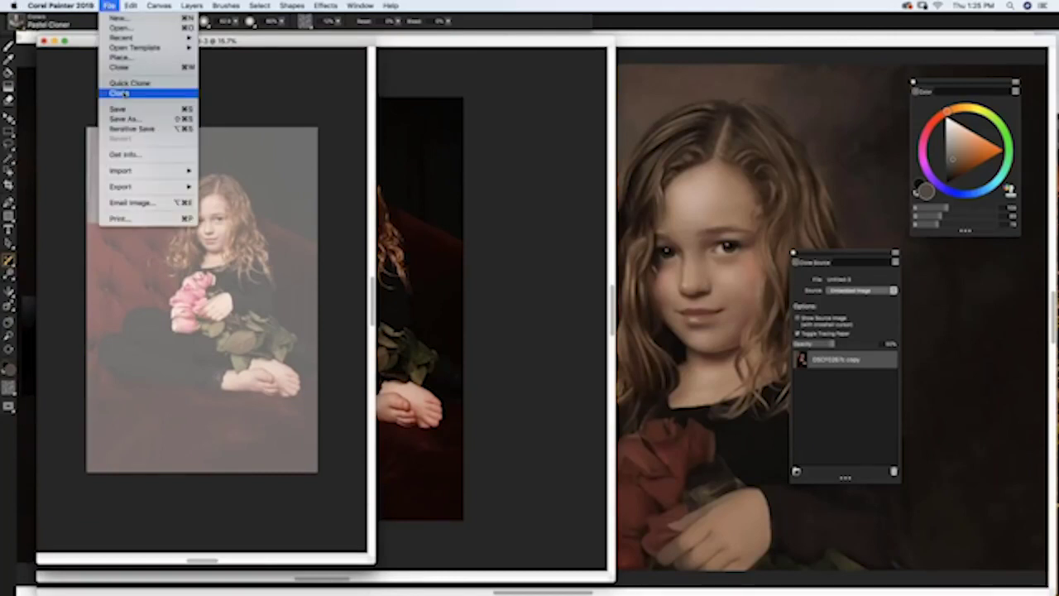
click(110, 6)
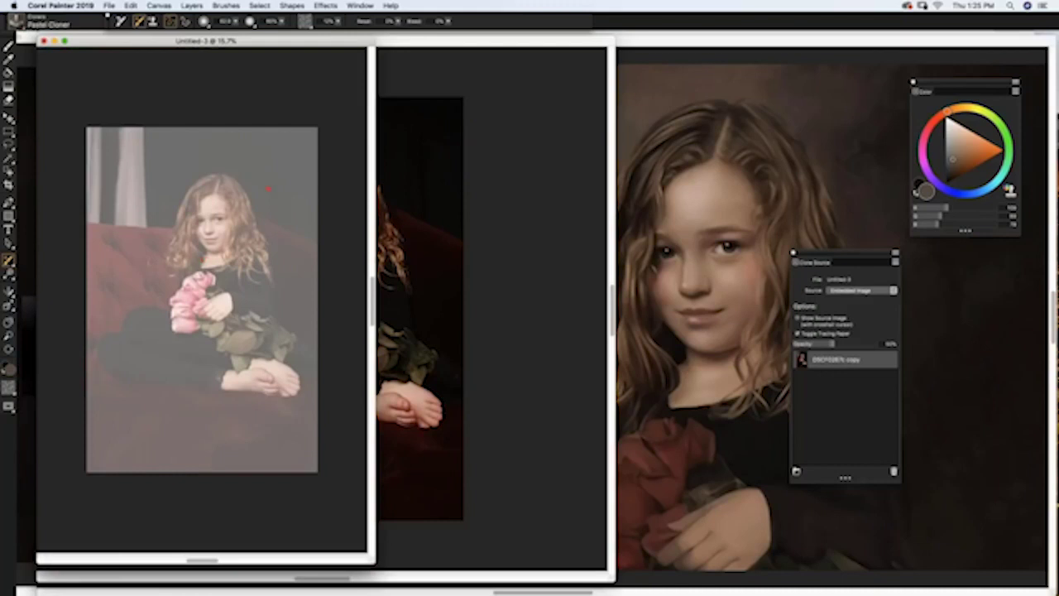
Step: Shift the clone window slightly and toggle its Tracing Paper off, on and off again
drag(298, 43, 231, 147)
drag(368, 116, 367, 64)
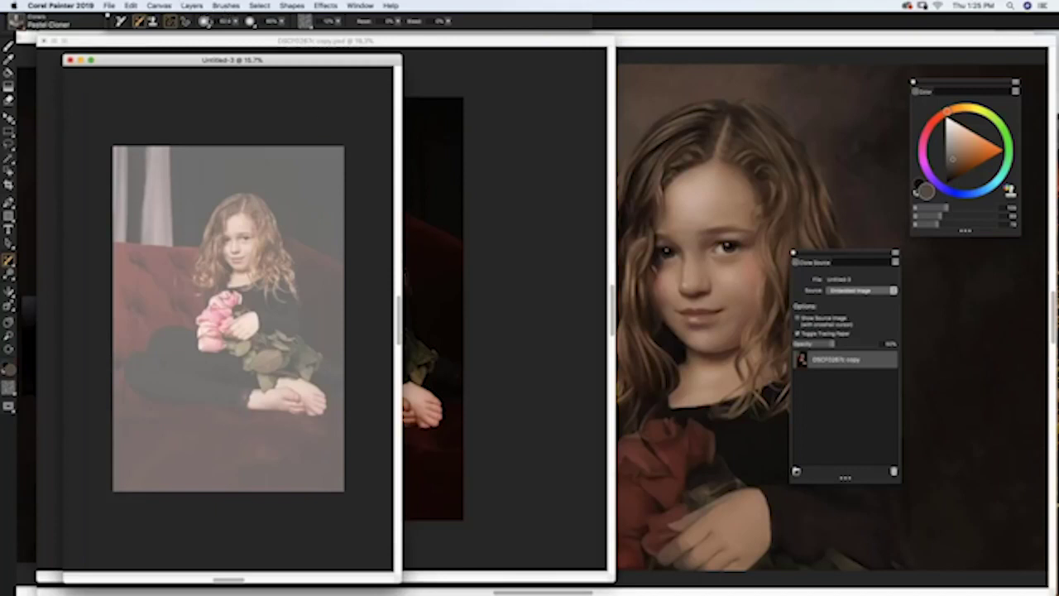
click(159, 6)
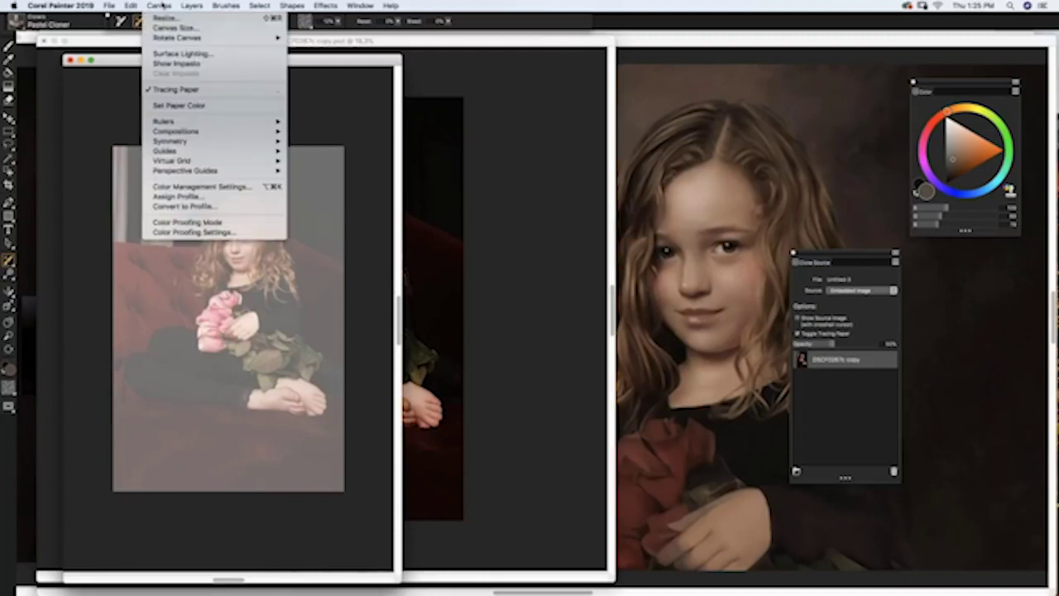
click(209, 89)
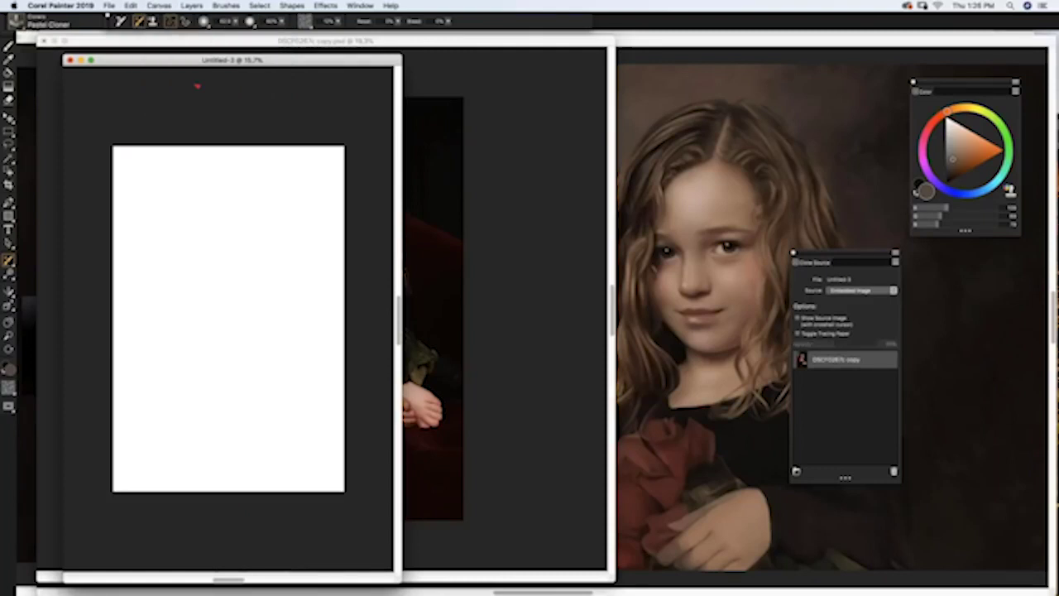
click(160, 6)
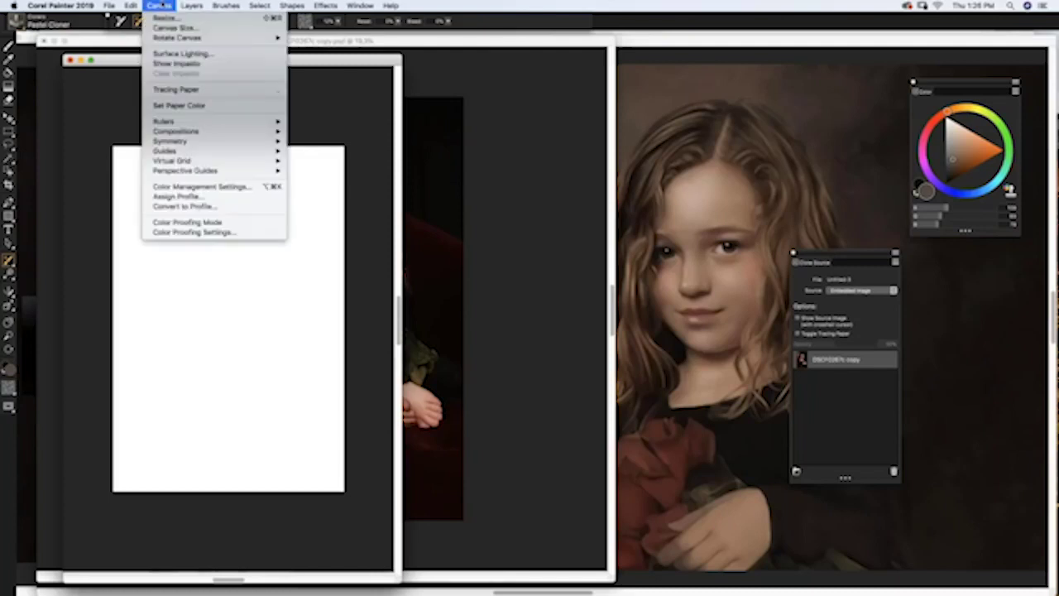
click(194, 88)
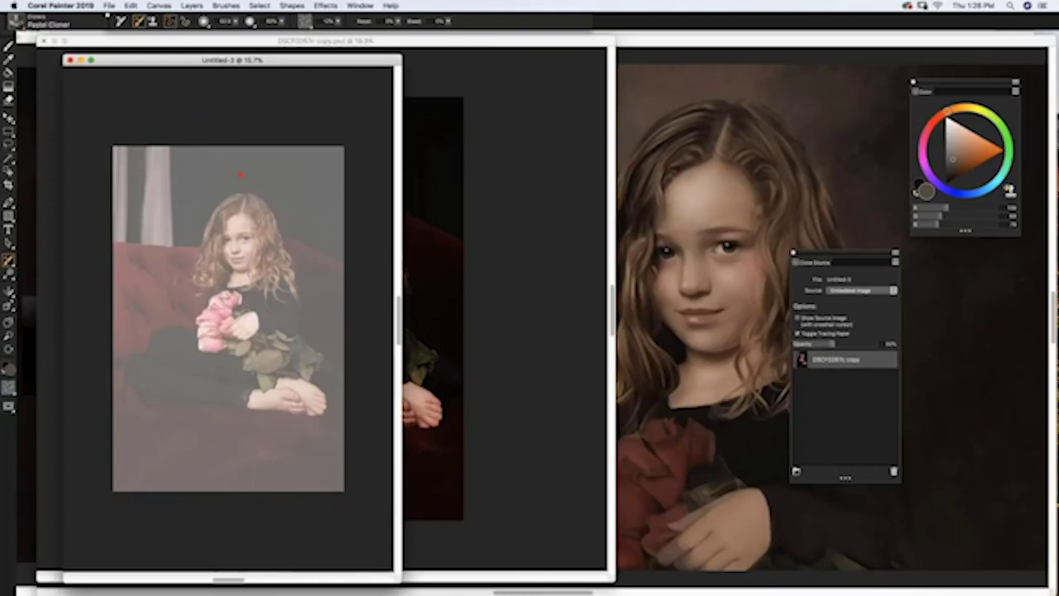
key(super+t)
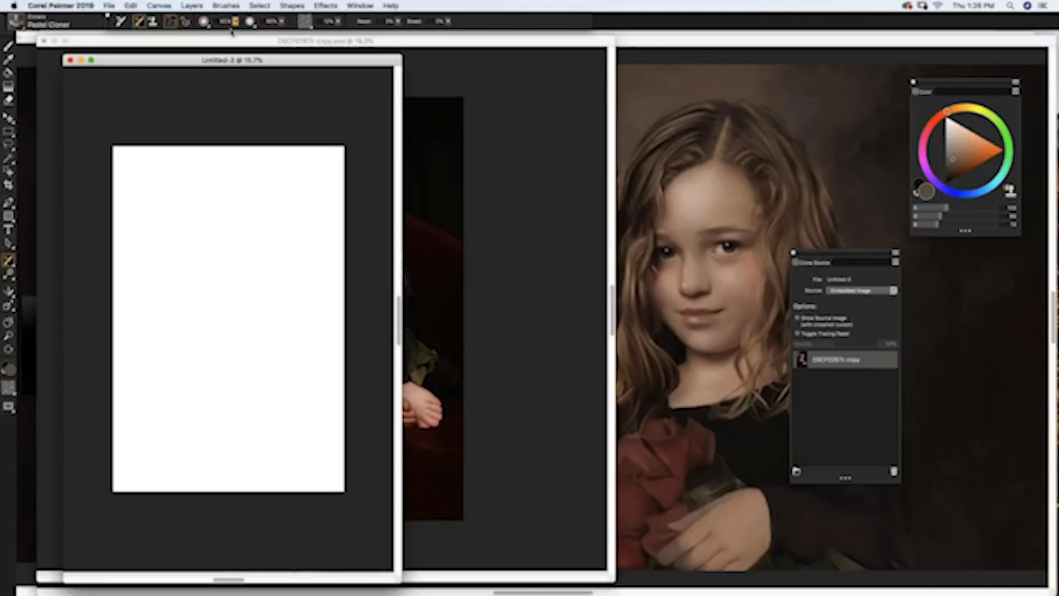
Step: Arrange the original photo and the finished painting side by side and bring the Untitled-3 clone to the front
drag(281, 40, 335, 62)
drag(280, 122, 286, 172)
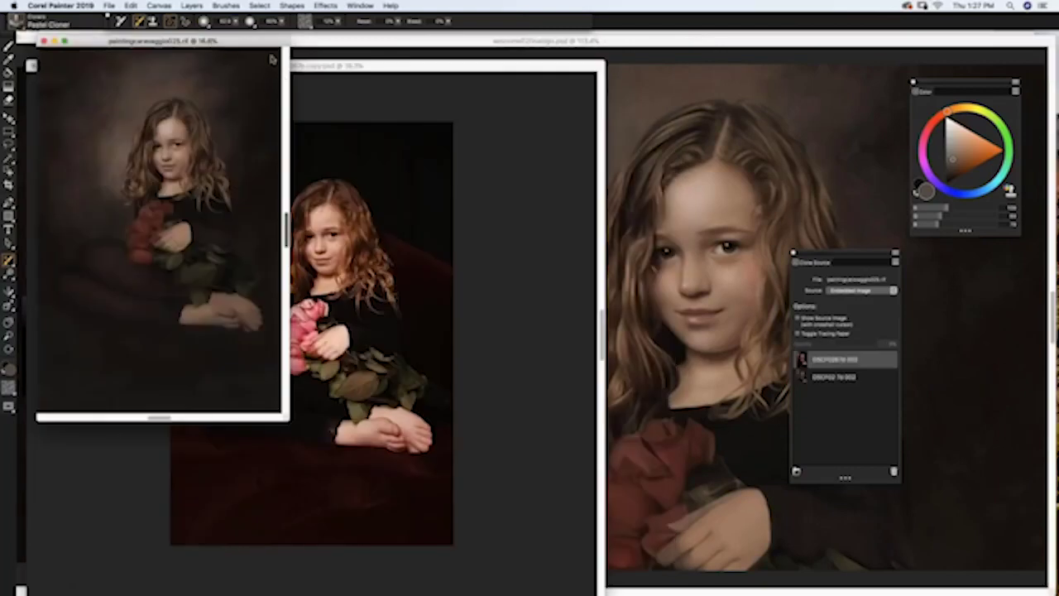
mouse_move(272, 59)
mouse_down()
mouse_move(543, 126)
mouse_move(956, 129)
mouse_move(772, 129)
mouse_up()
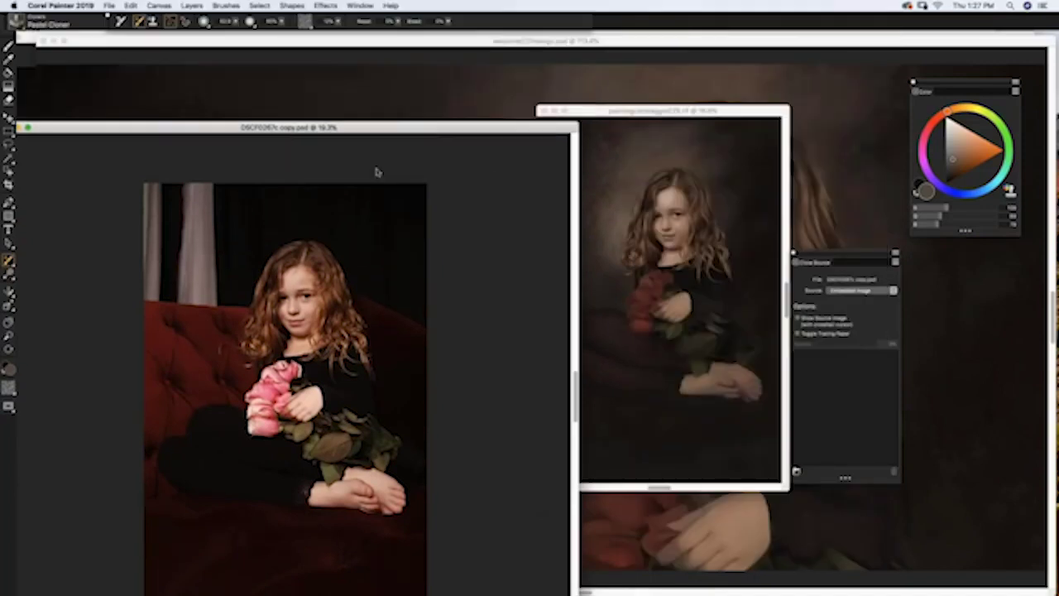
click(359, 6)
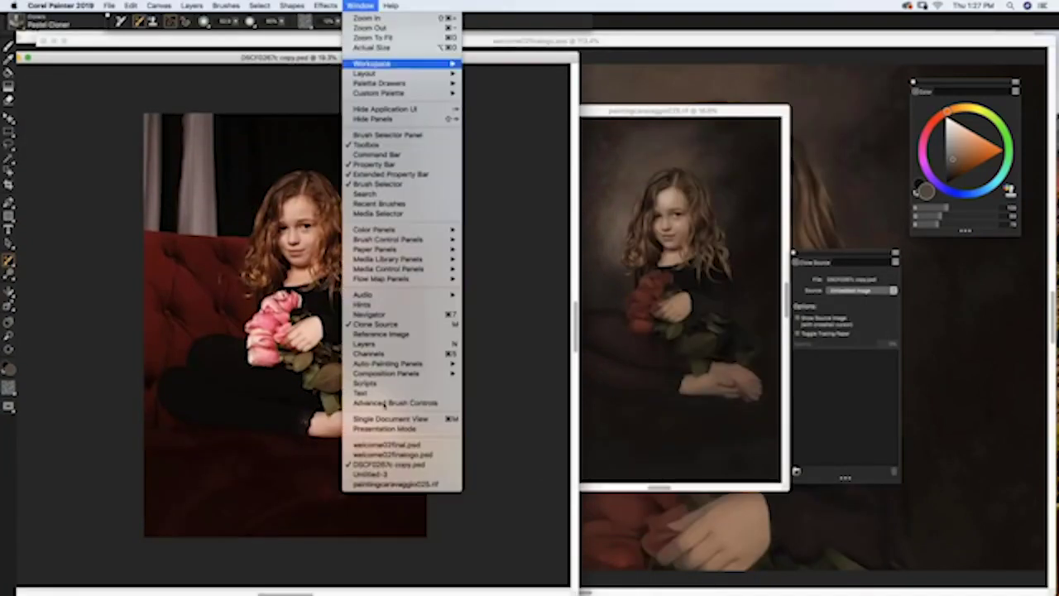
click(383, 476)
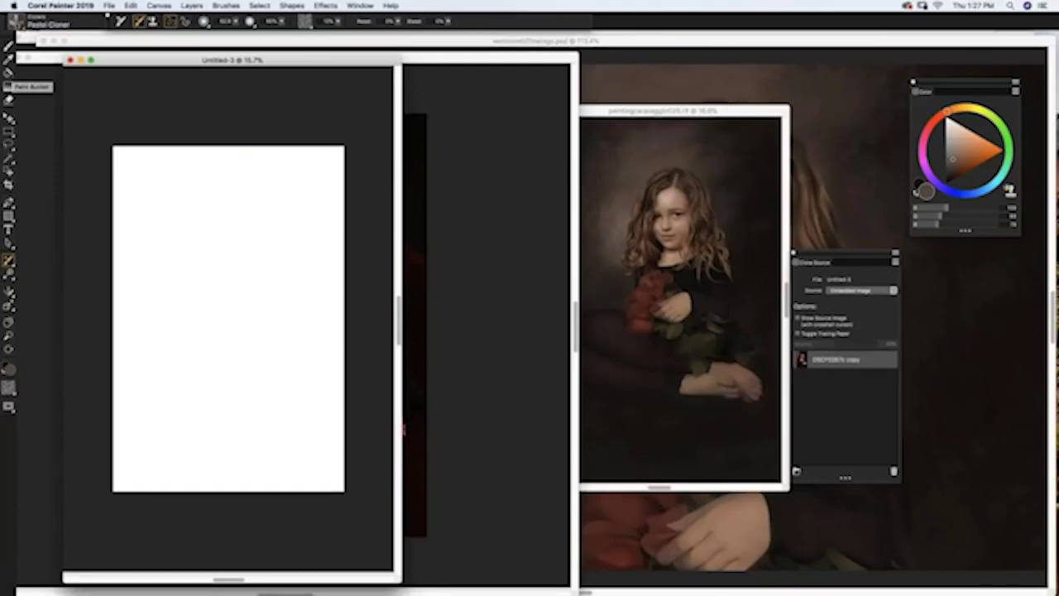
Step: Choose the 01-Texture brush from the ArtistryCorelPainterBrushesXVI category of the Painter 2019 Brushes library
click(15, 27)
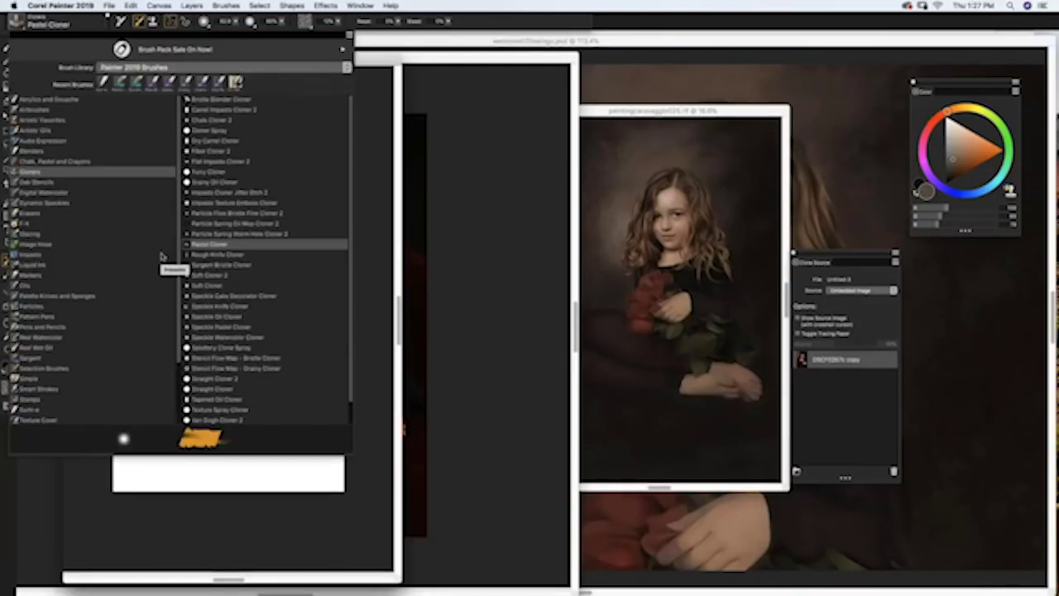
scroll(149, 381, down, 3)
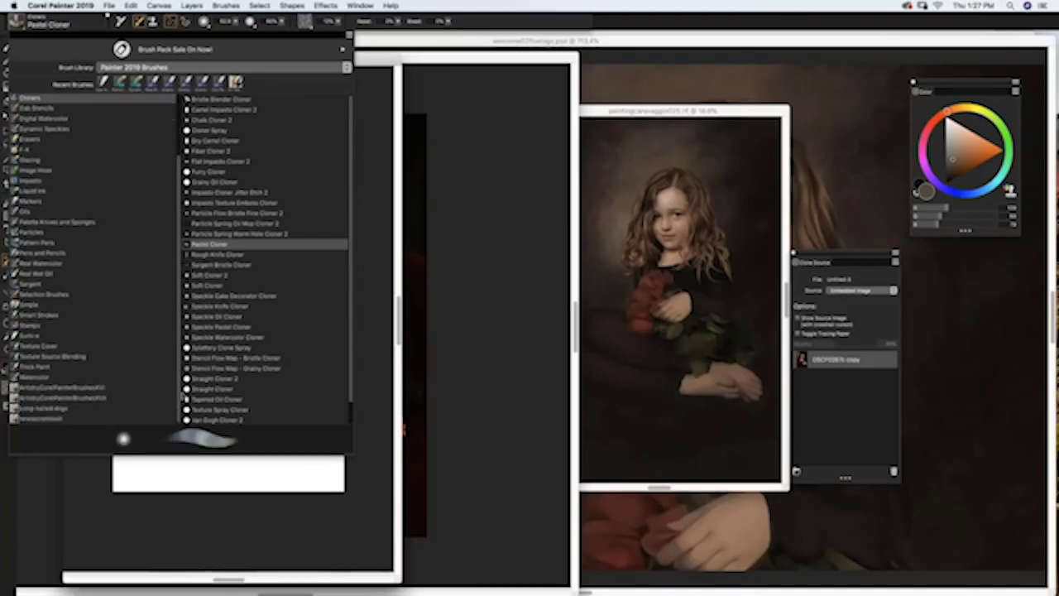
click(97, 388)
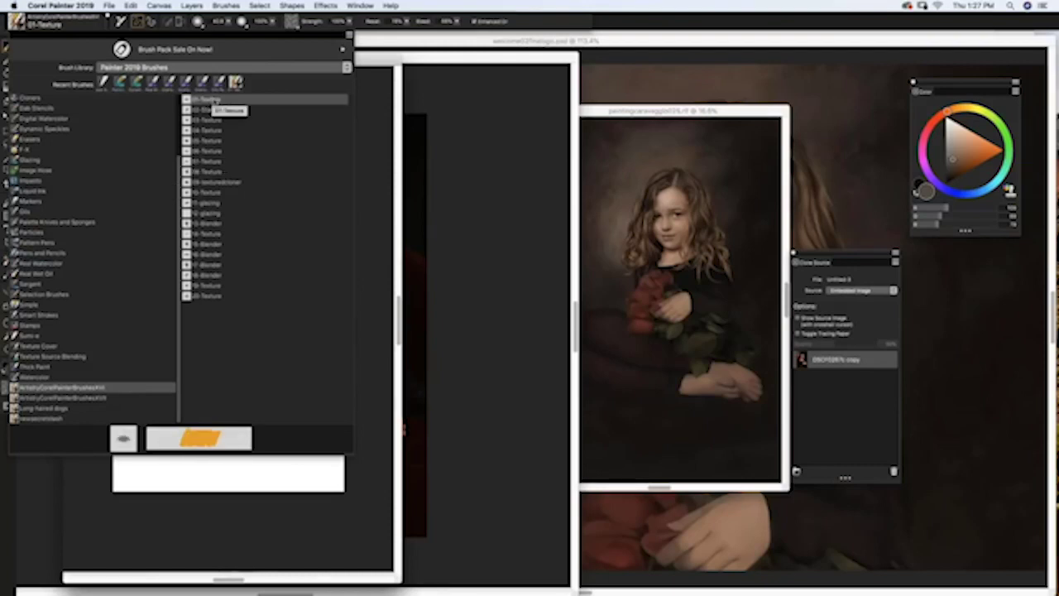
click(211, 100)
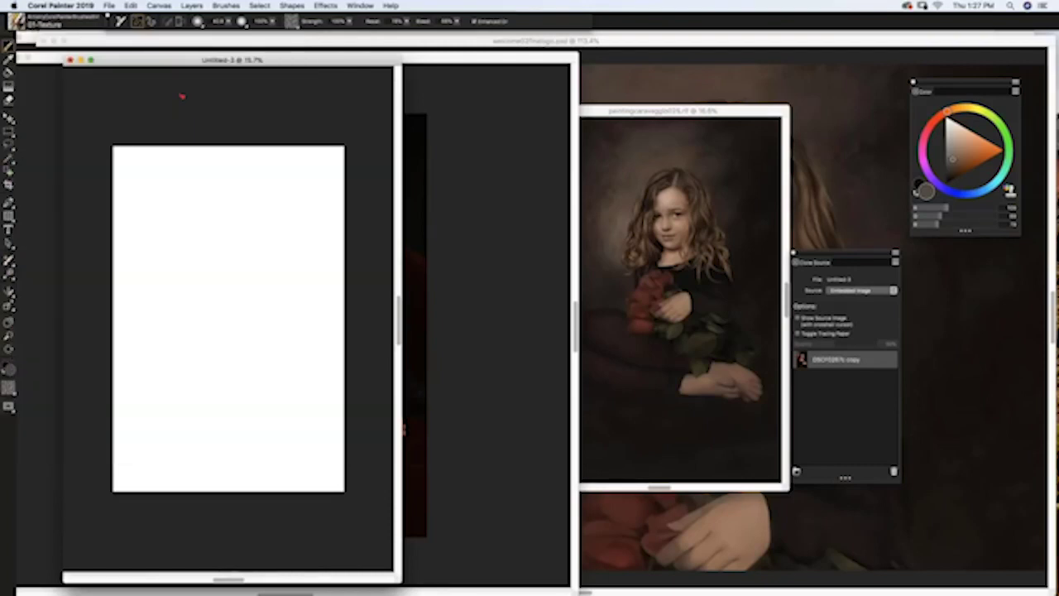
Step: Fill the blank Untitled-3 clone with the current brown color at 100% opacity
click(131, 6)
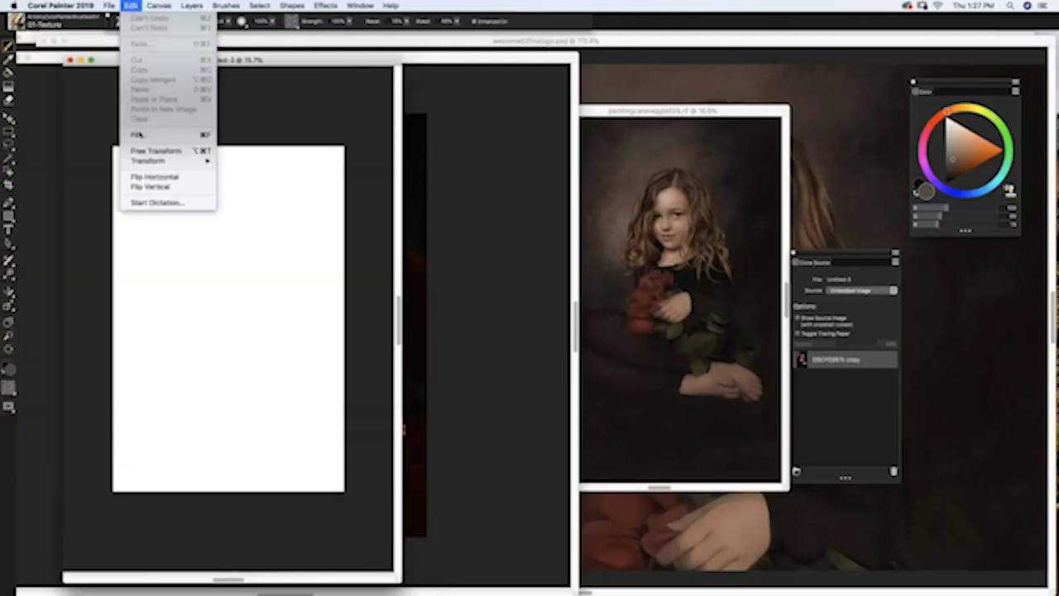
click(141, 134)
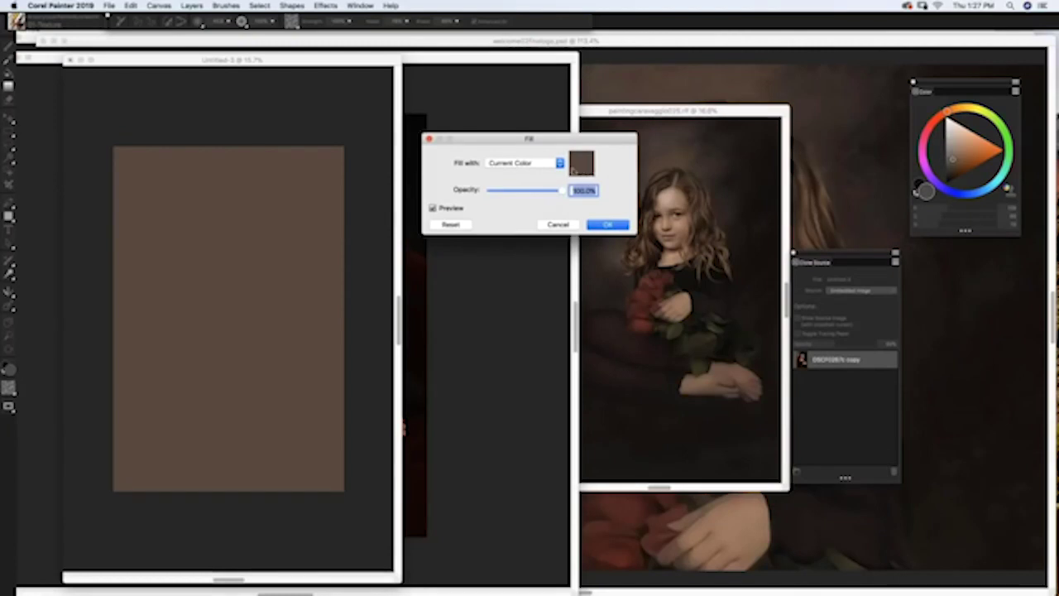
click(610, 226)
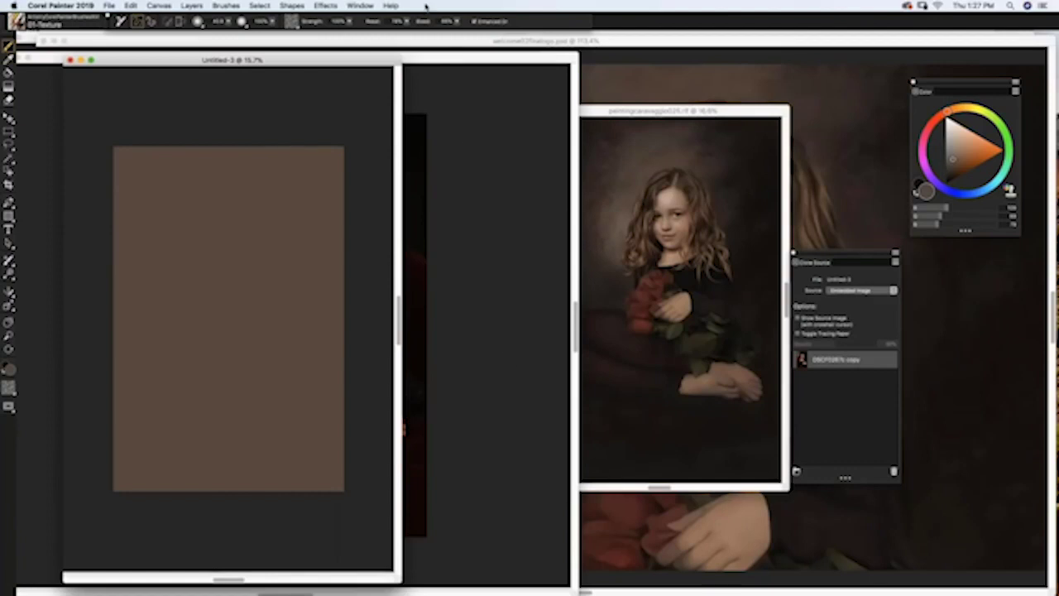
Step: Hide all interface panels and show them again
click(361, 5)
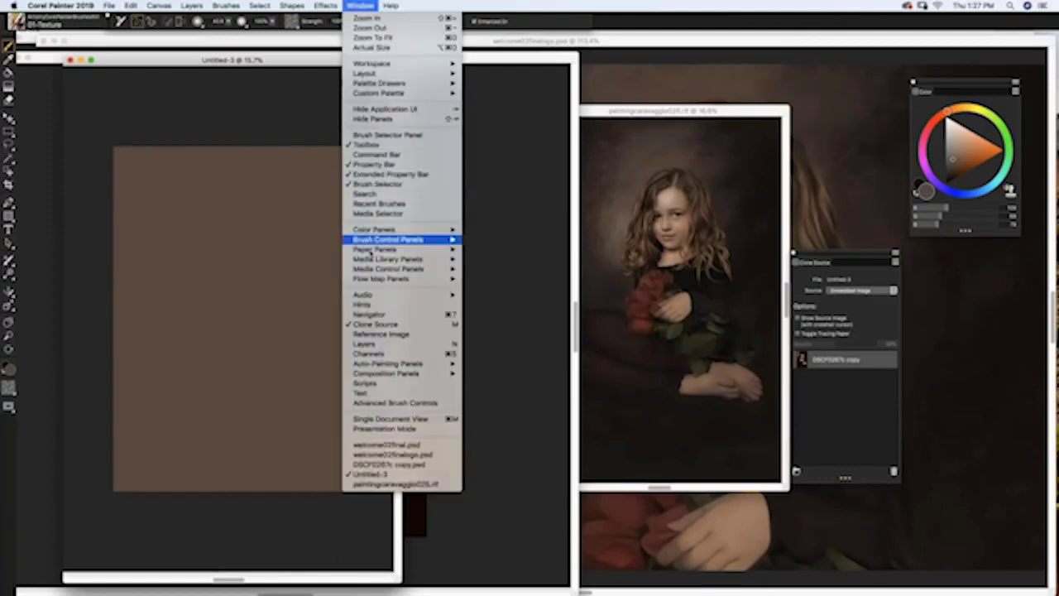
key(Tab)
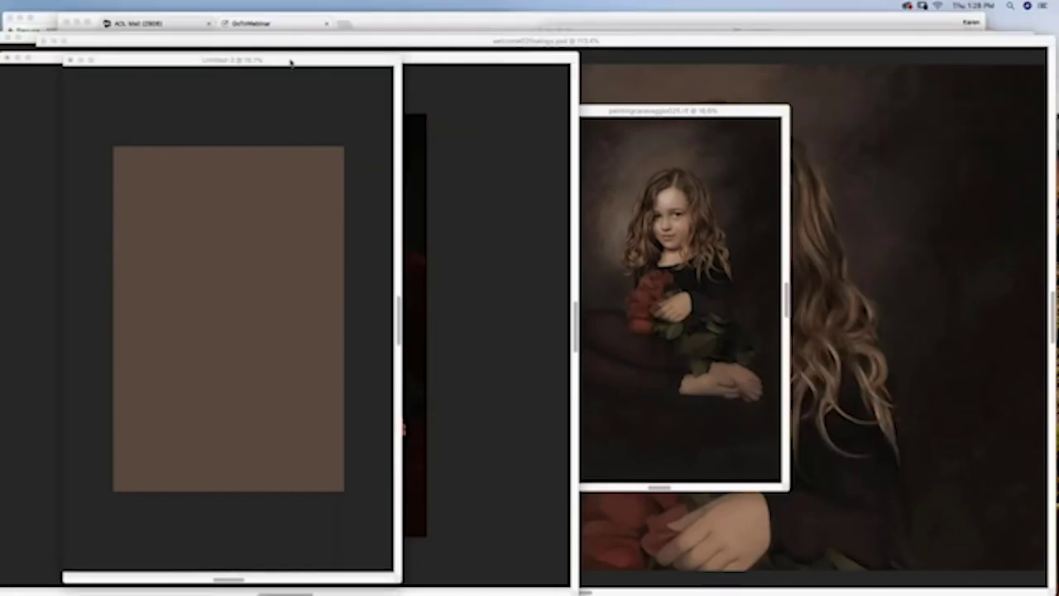
key(Tab)
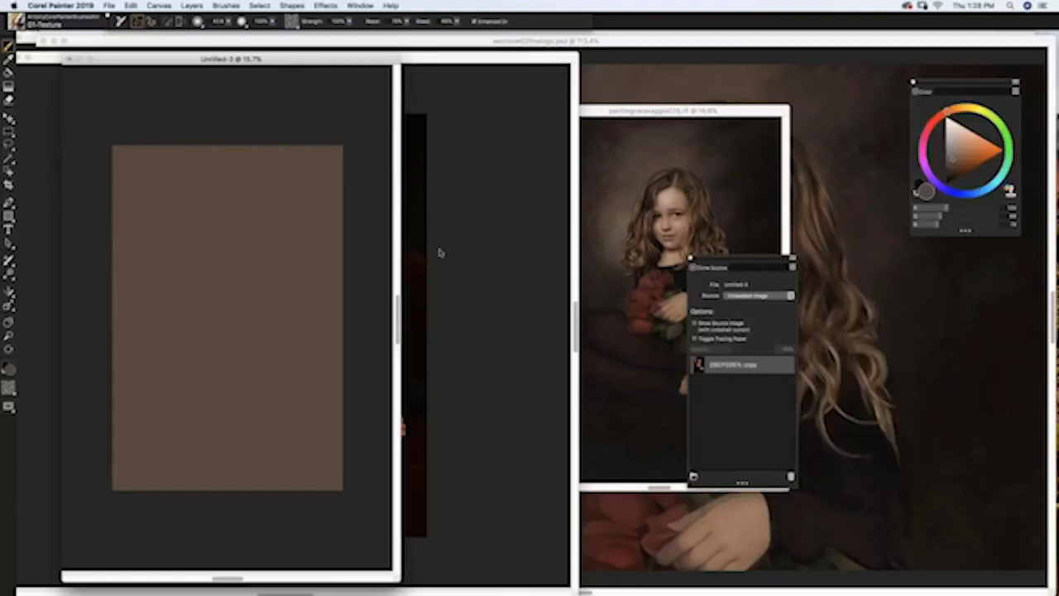
Step: Move the Color panel closer to the clone and brush a light beige glow over the upper left of the brown background
mouse_move(938, 92)
mouse_down()
mouse_move(825, 98)
mouse_move(683, 83)
mouse_move(722, 82)
mouse_move(634, 113)
mouse_up()
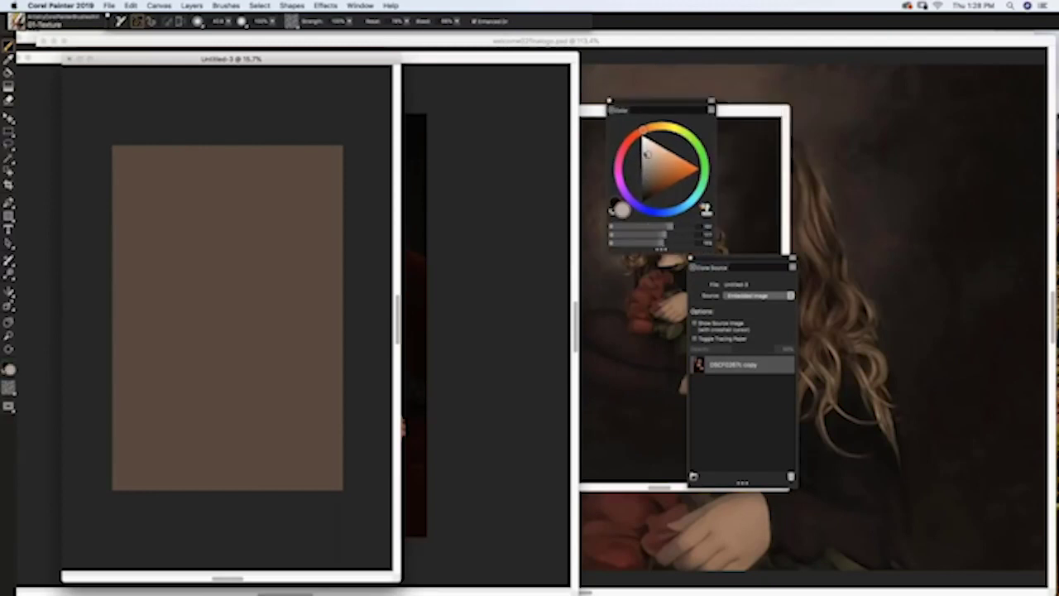
click(170, 230)
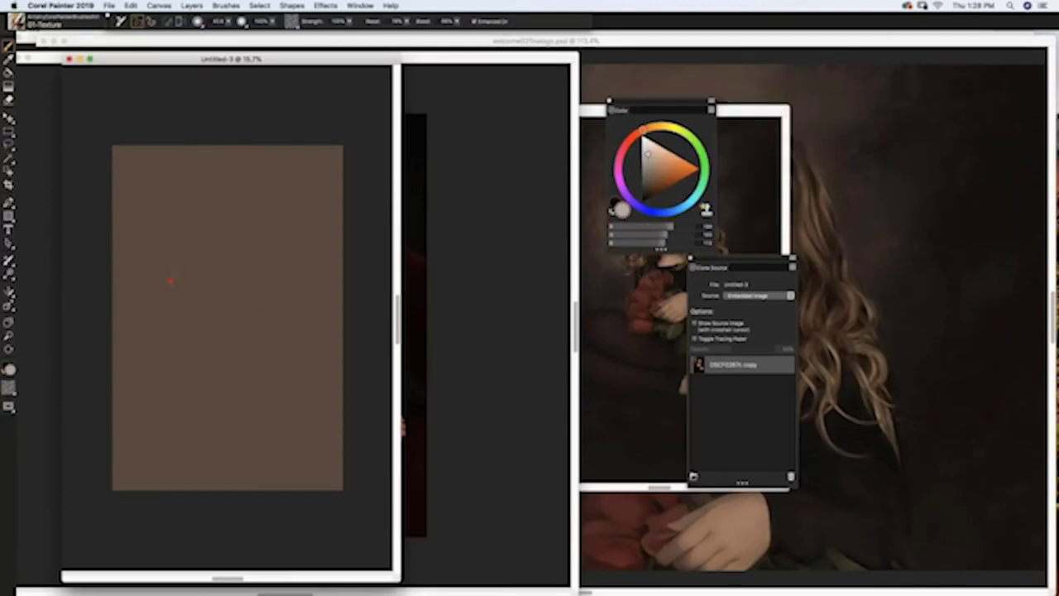
mouse_move(180, 220)
mouse_down()
mouse_move(194, 327)
mouse_move(177, 288)
mouse_move(192, 280)
mouse_move(175, 360)
mouse_move(178, 294)
mouse_move(196, 281)
mouse_move(219, 359)
mouse_up()
Step: Pick a very dark brown and brush soft shadows over the right and lower right of the background
drag(657, 191, 651, 196)
drag(302, 256, 267, 240)
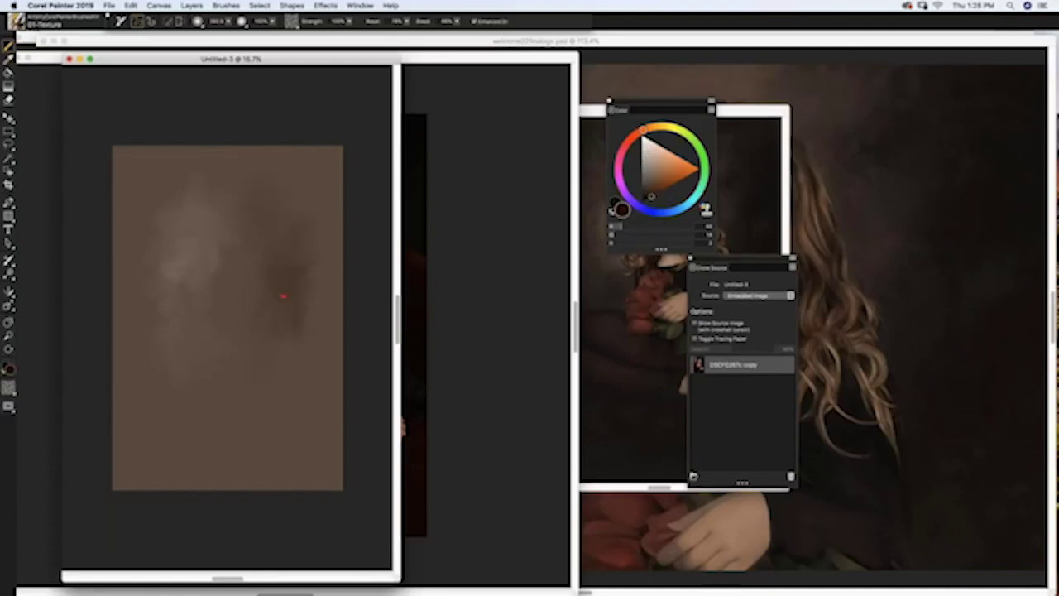
drag(651, 198, 649, 197)
drag(302, 348, 268, 371)
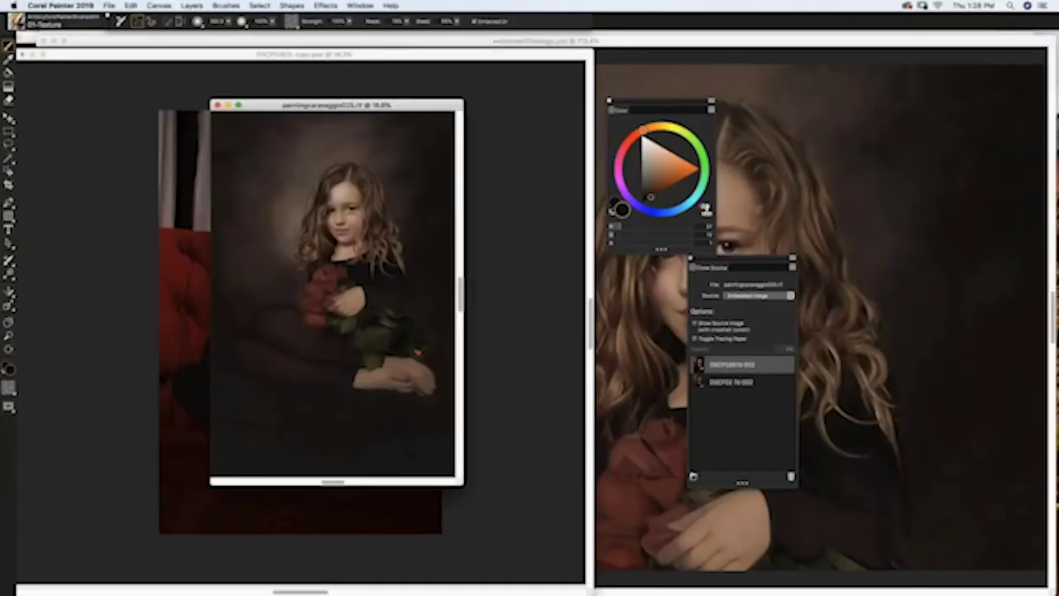
Step: Move the finished painting's window aside to uncover the original photo and bring the photo's window to the front
drag(314, 109, 509, 93)
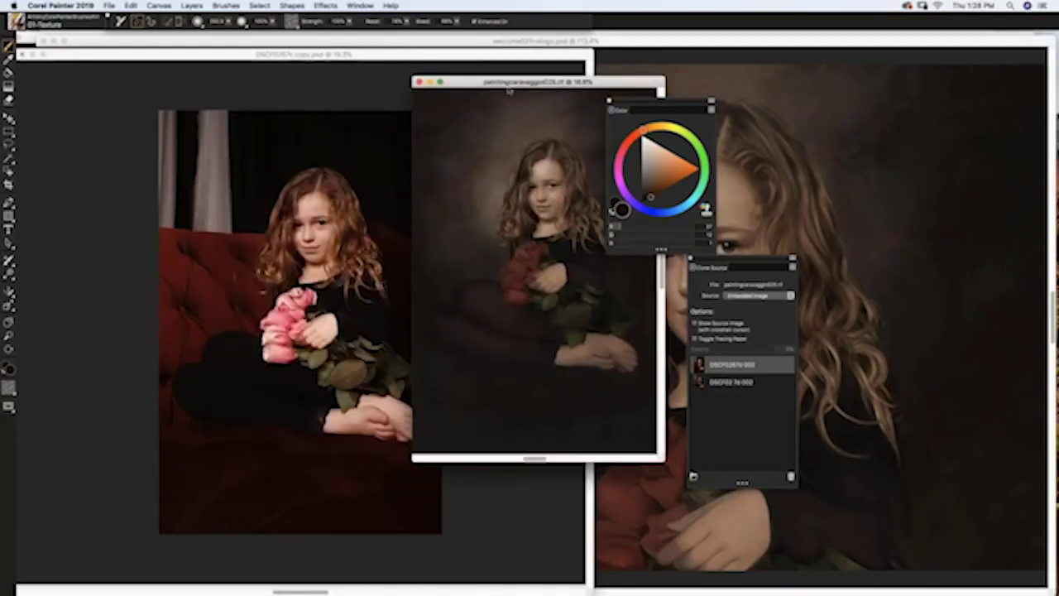
click(16, 21)
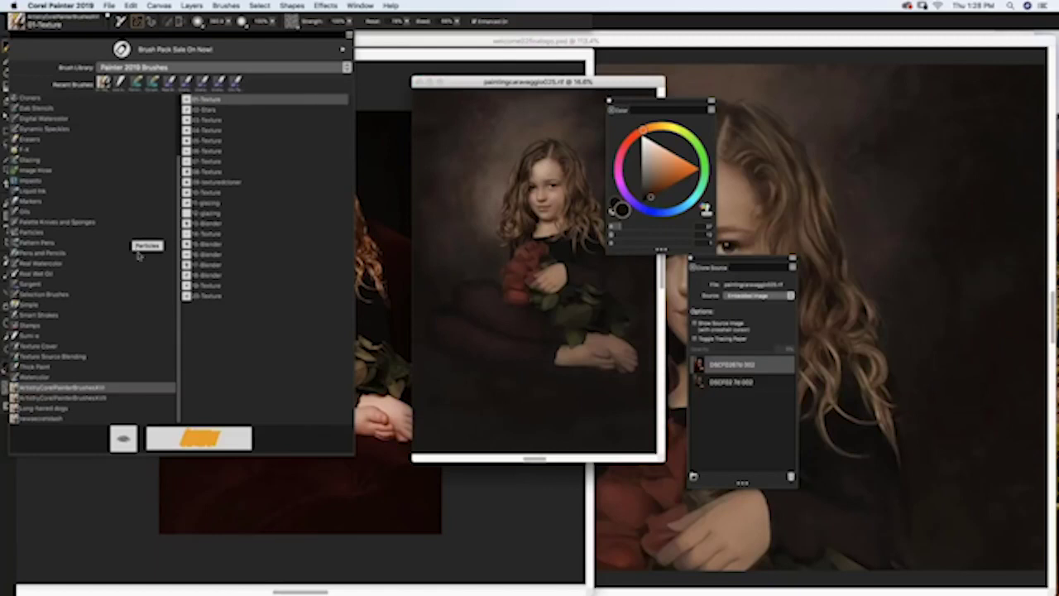
click(158, 127)
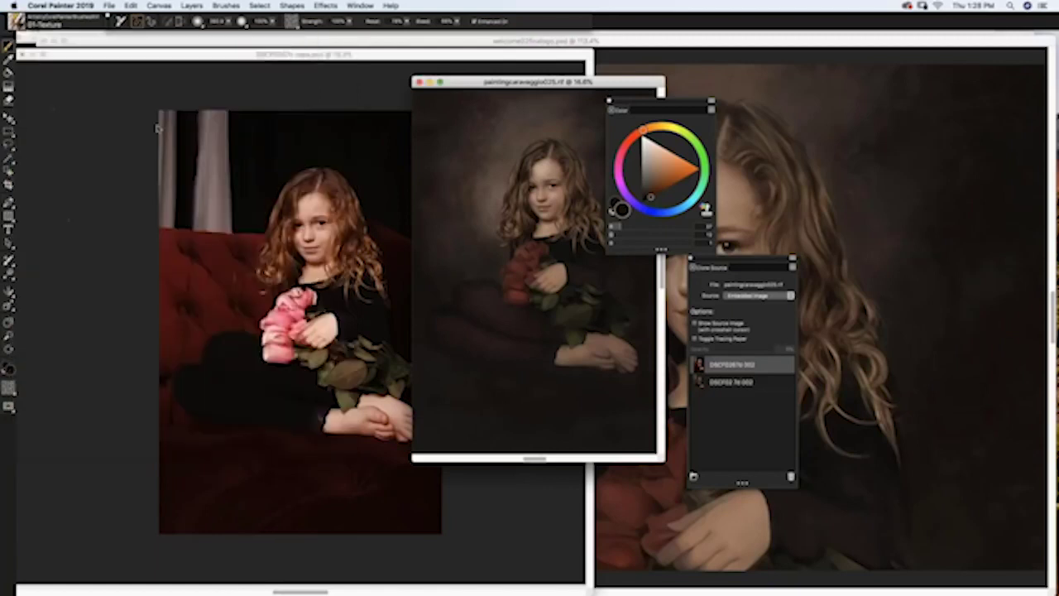
click(89, 65)
Step: Switch the brush library to Painter 2015 Brushes and choose the Camel Oil Cloner from the Cloners category
click(17, 22)
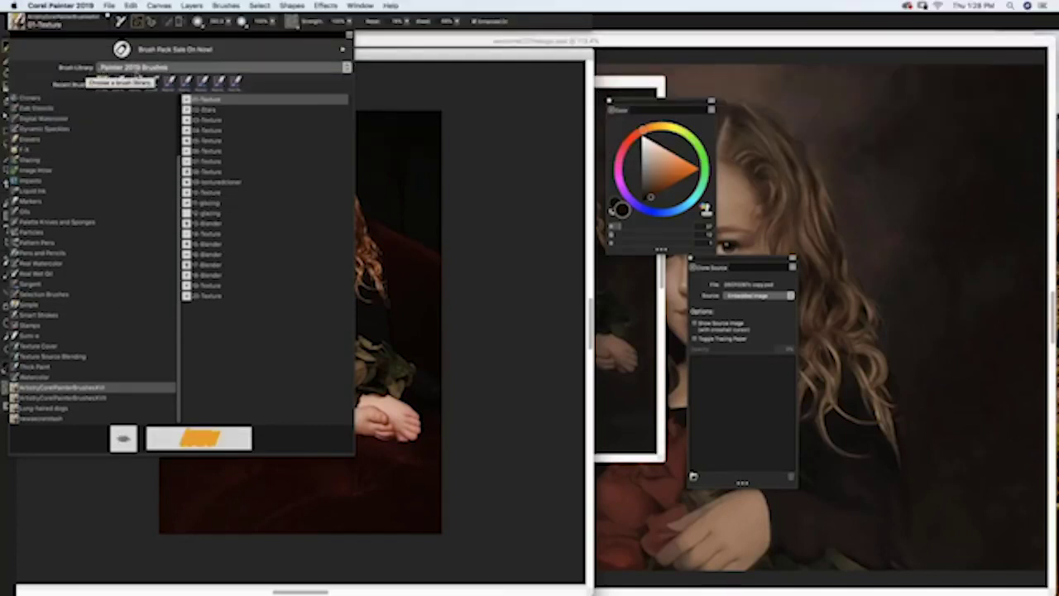
click(215, 68)
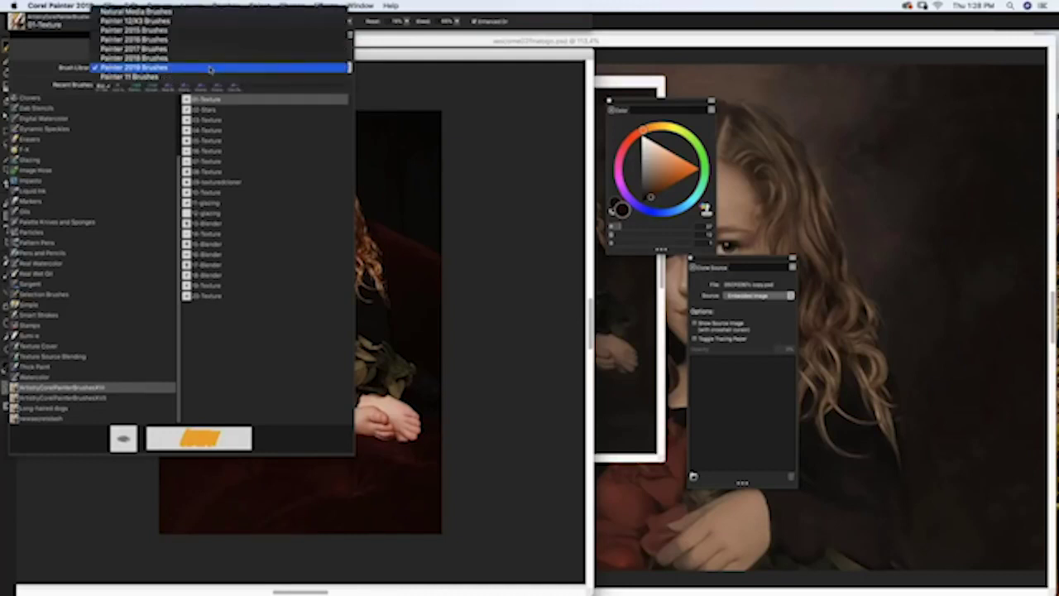
click(174, 31)
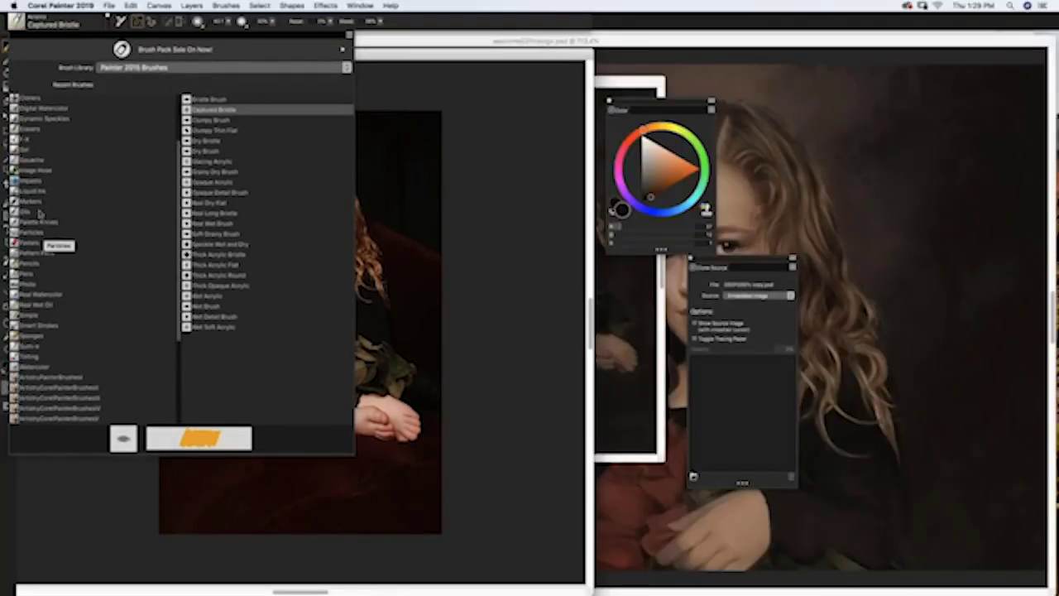
scroll(33, 215, up, 4)
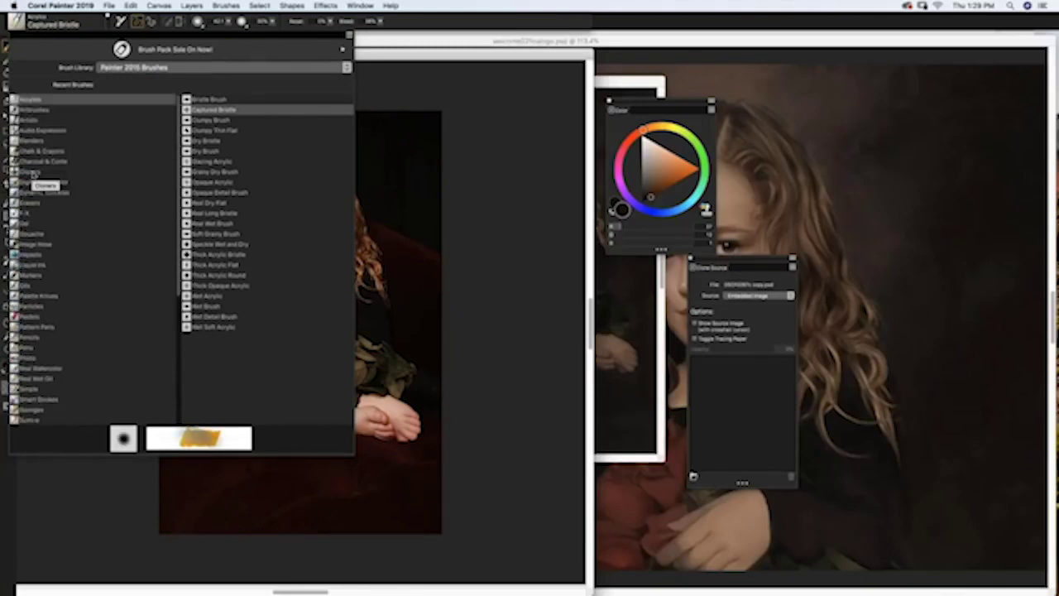
click(31, 172)
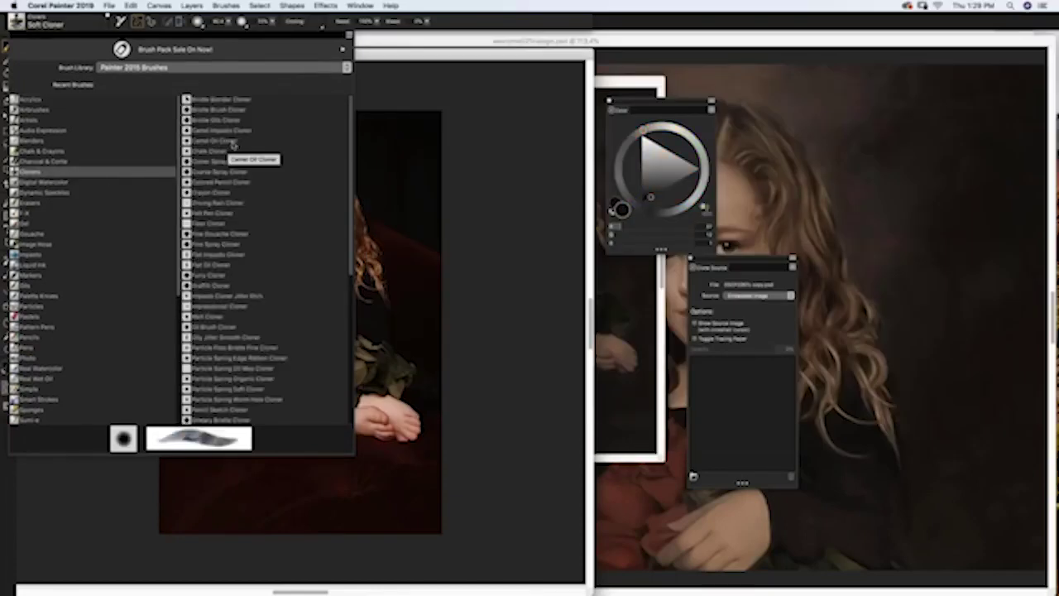
click(231, 145)
Step: Enlarge the Untitled-3 window, turn on Tracing Paper and clone the girl's hair along the right side and top of her head
drag(409, 524, 590, 581)
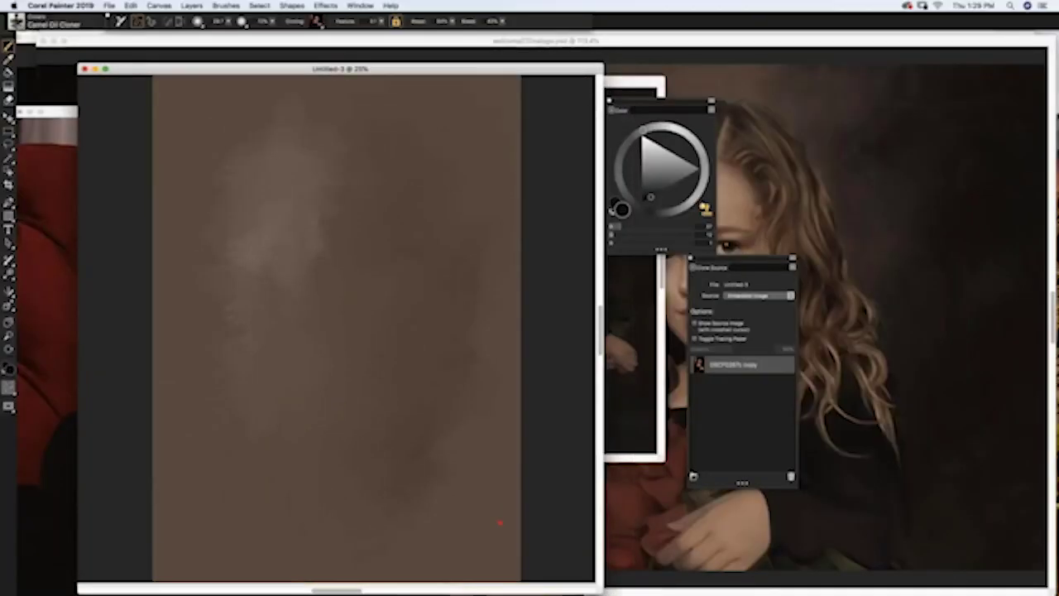
key(super+t)
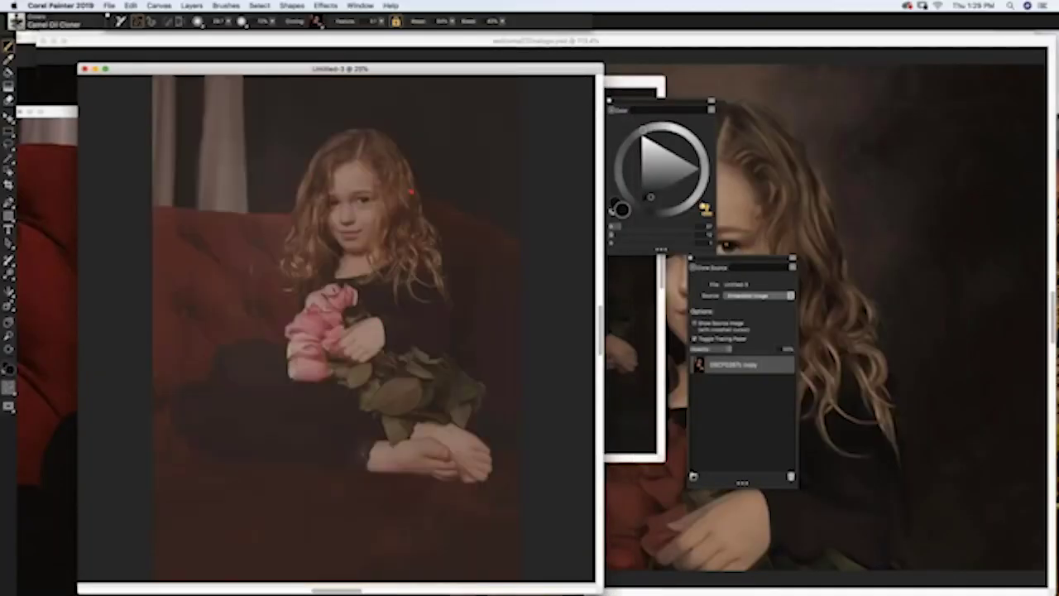
mouse_move(398, 217)
mouse_down()
mouse_move(409, 213)
mouse_move(392, 201)
mouse_move(405, 212)
mouse_up()
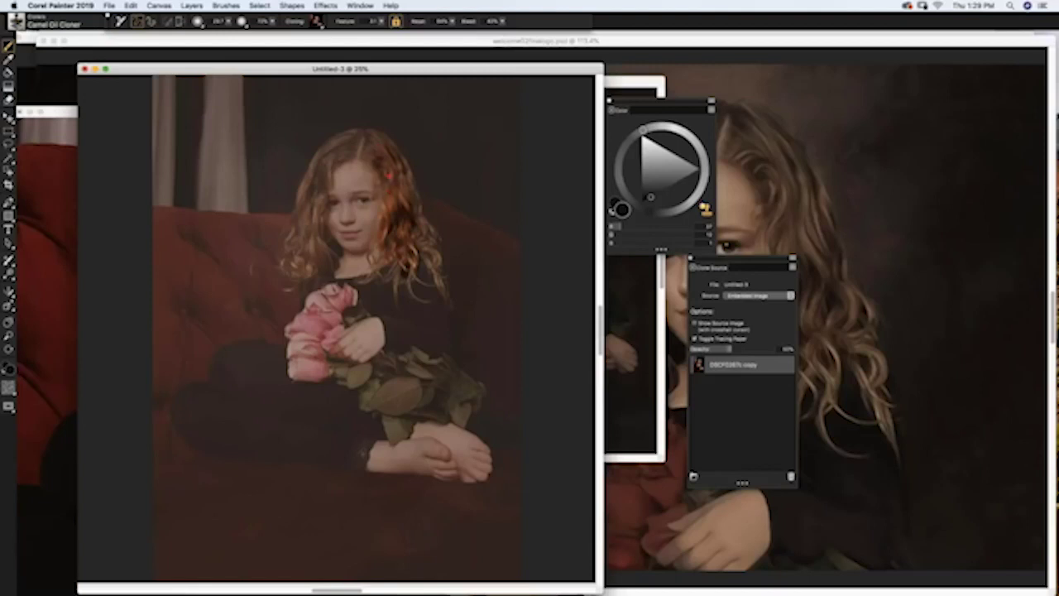
mouse_move(341, 154)
mouse_down()
mouse_move(322, 171)
mouse_move(329, 155)
mouse_up()
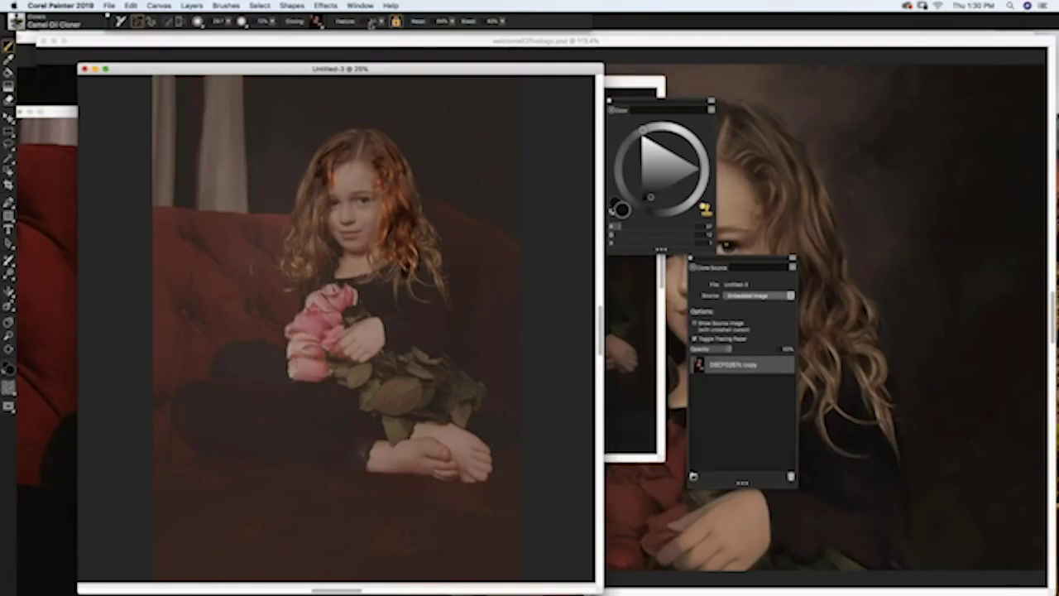
Step: Adjust the Resat setting of the Camel Oil Cloner
click(452, 21)
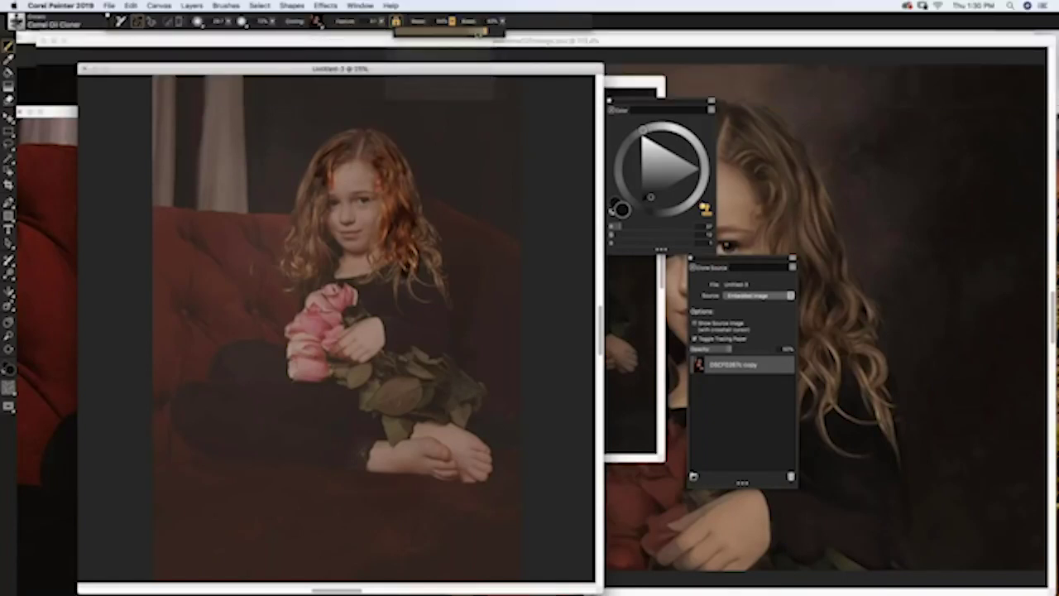
click(468, 34)
drag(468, 34, 445, 35)
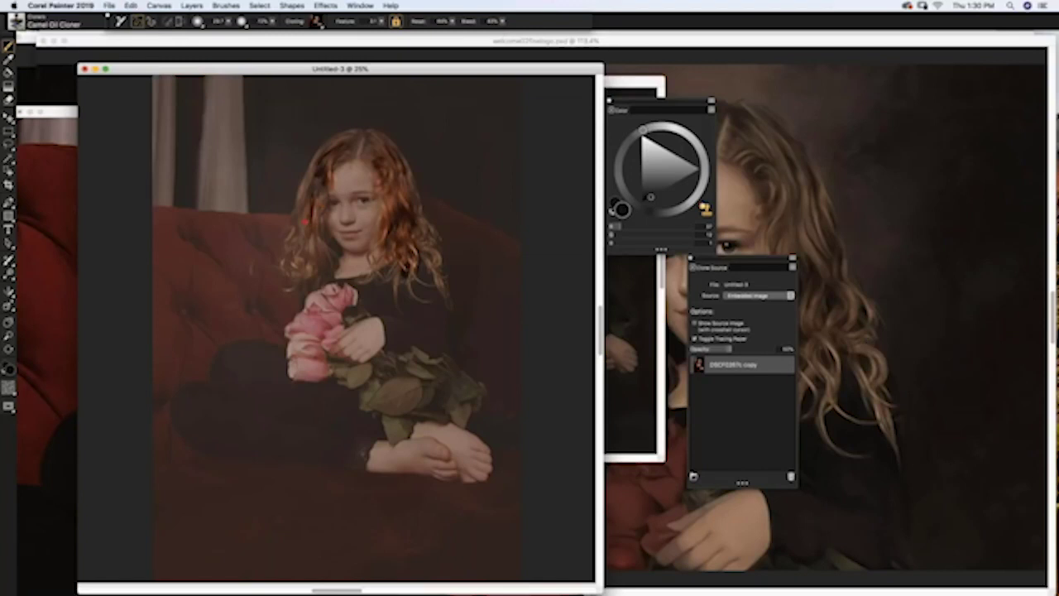
Step: Enlarge the cloner brush and paint the hair left of the face and the black sleeve below the right-hand curls
alt+click(308, 218)
mouse_move(419, 288)
mouse_down()
mouse_move(419, 323)
mouse_move(388, 325)
mouse_move(394, 317)
mouse_move(373, 297)
mouse_move(397, 274)
mouse_up()
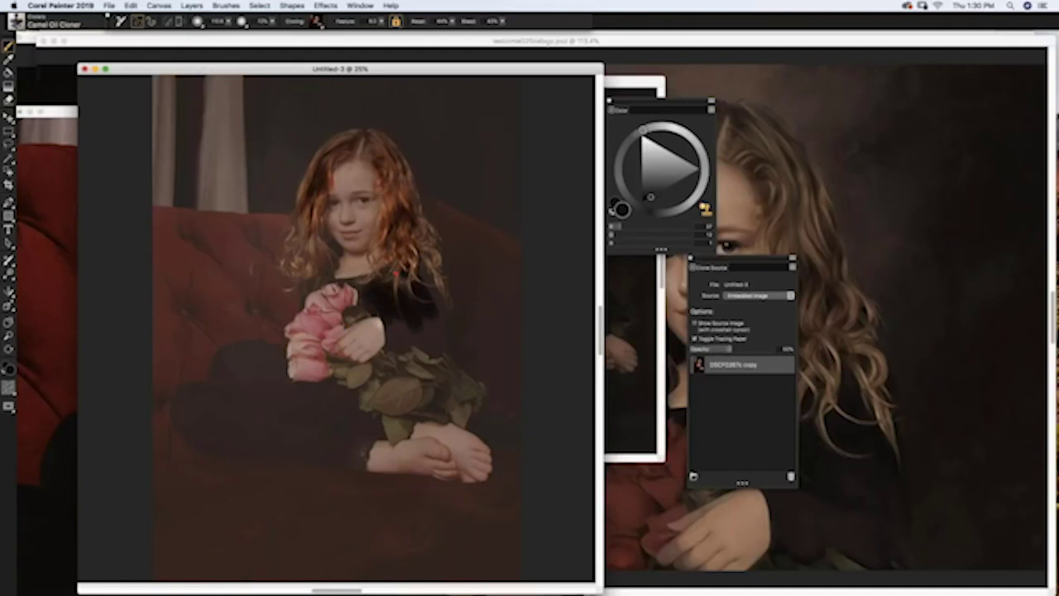
drag(455, 333, 437, 291)
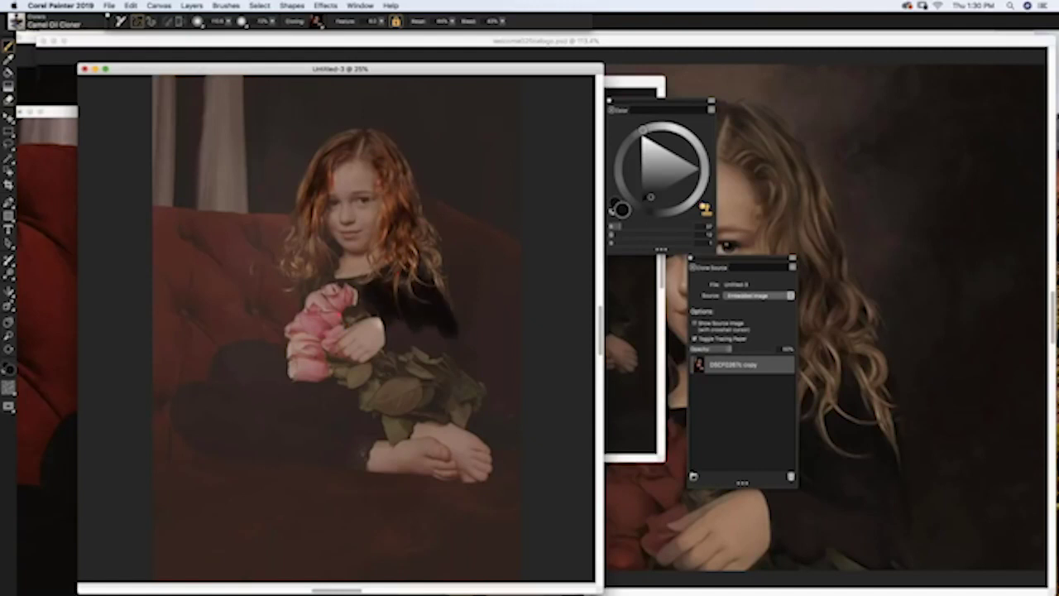
Step: Toggle Tracing Paper to check the painted strokes while cloning in the forehead, face, left-side curls and pink roses
key(super+t)
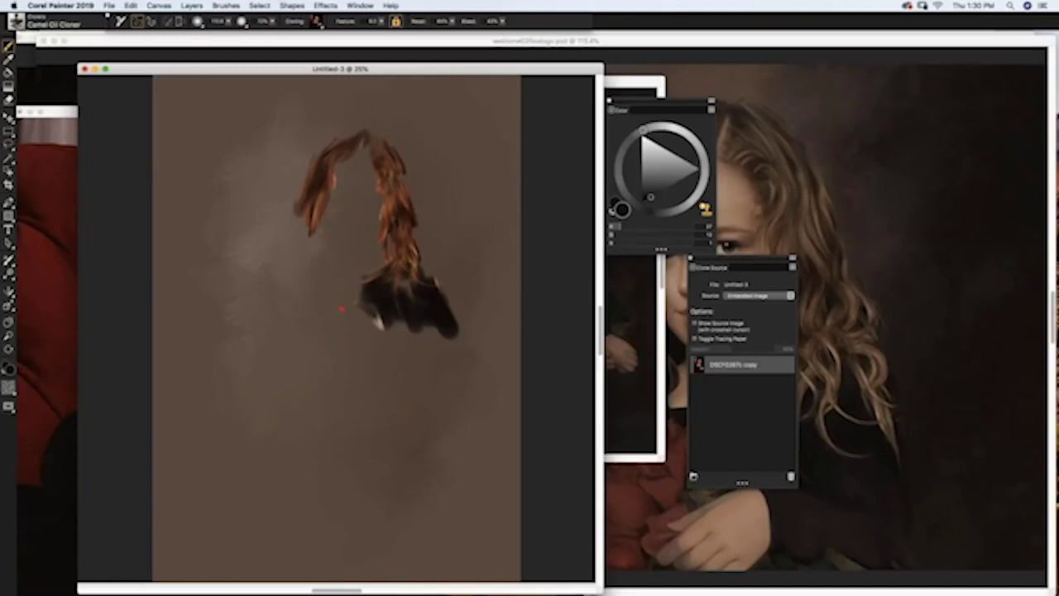
key(super+t)
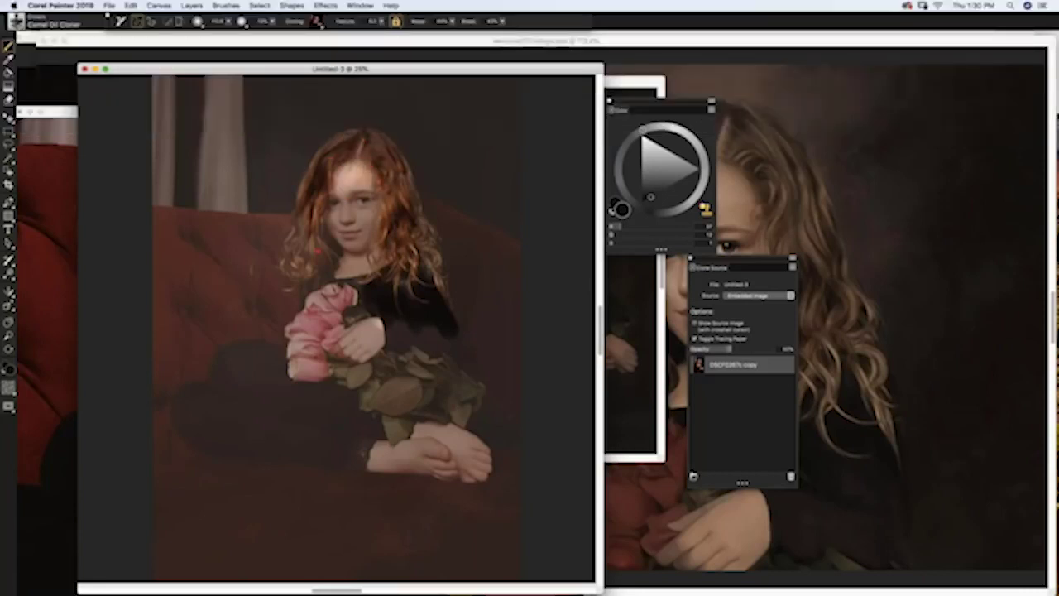
key(super+t)
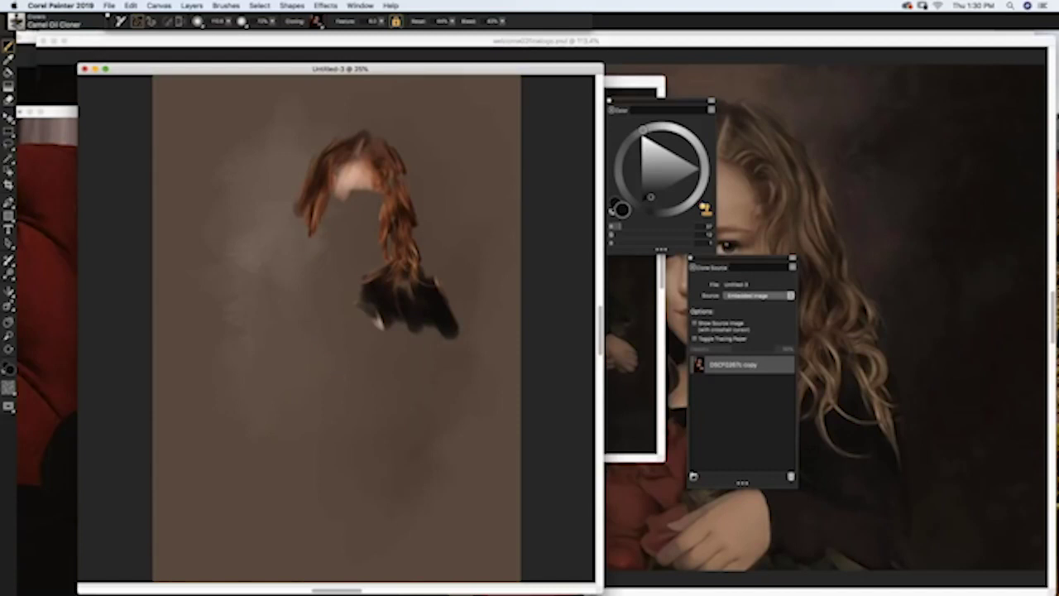
key(super+t)
mouse_move(334, 221)
mouse_down()
mouse_move(324, 261)
mouse_move(351, 258)
mouse_move(352, 211)
mouse_move(332, 207)
mouse_move(306, 236)
mouse_move(341, 318)
mouse_move(307, 360)
mouse_move(308, 377)
mouse_up()
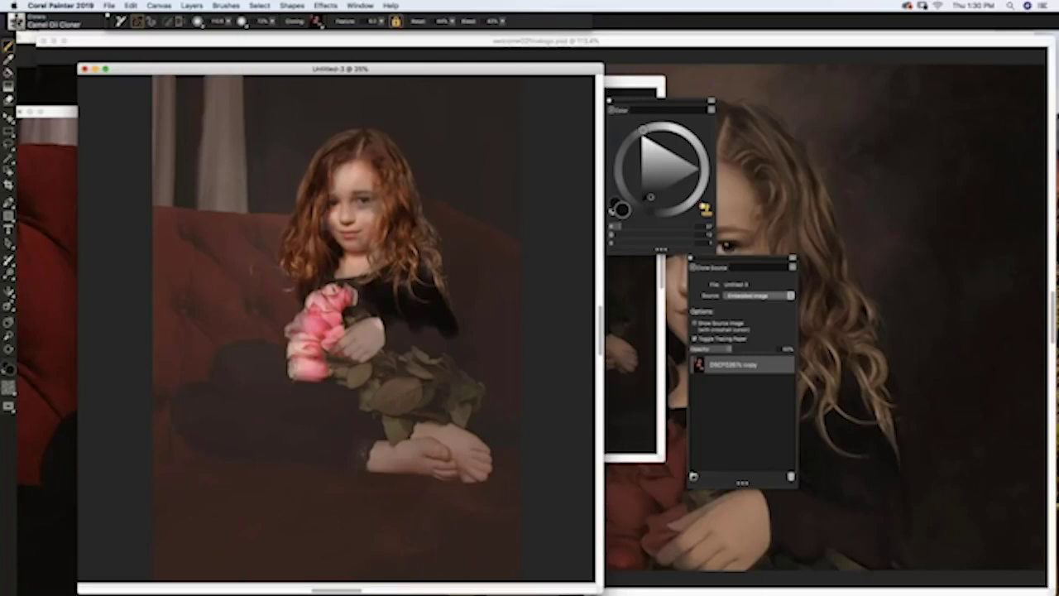
Step: Switch to the Square Chalk brush from Chalk & Crayons, sample an orange tone from the girl's curls and frame her face at 75%
click(18, 23)
click(41, 152)
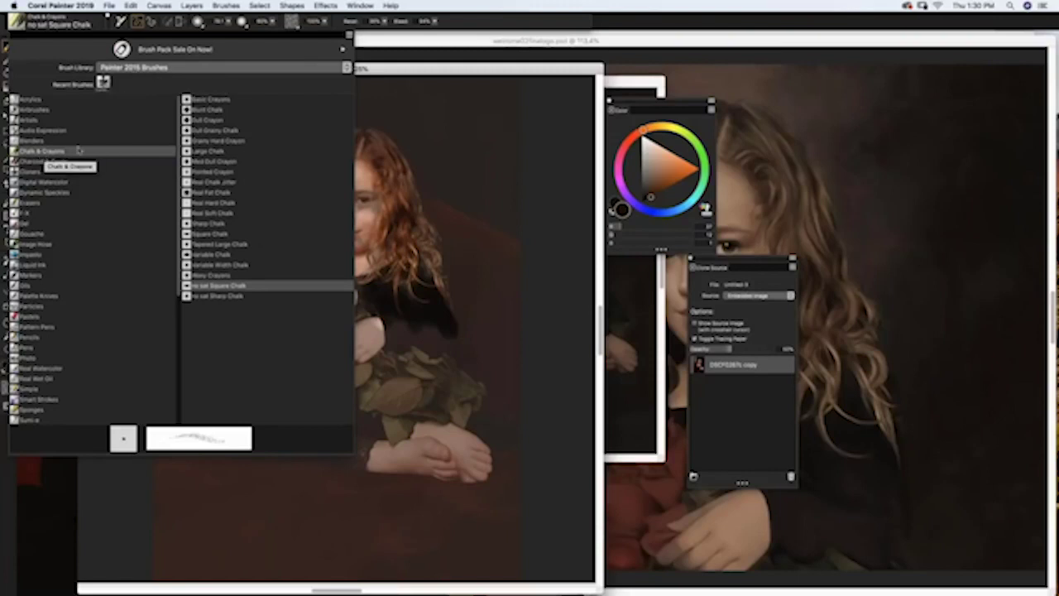
click(210, 234)
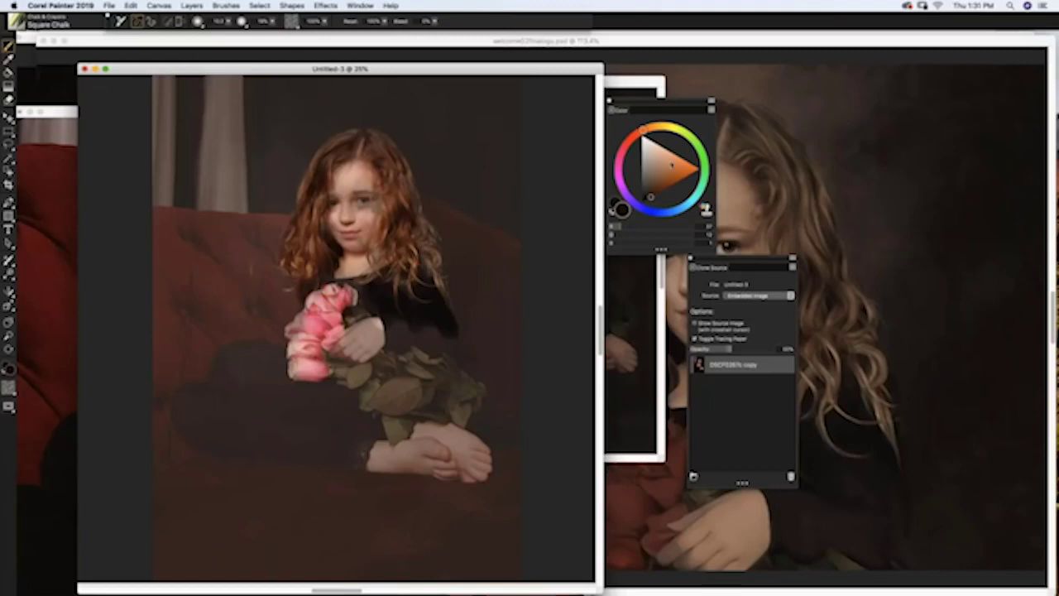
alt+click(438, 240)
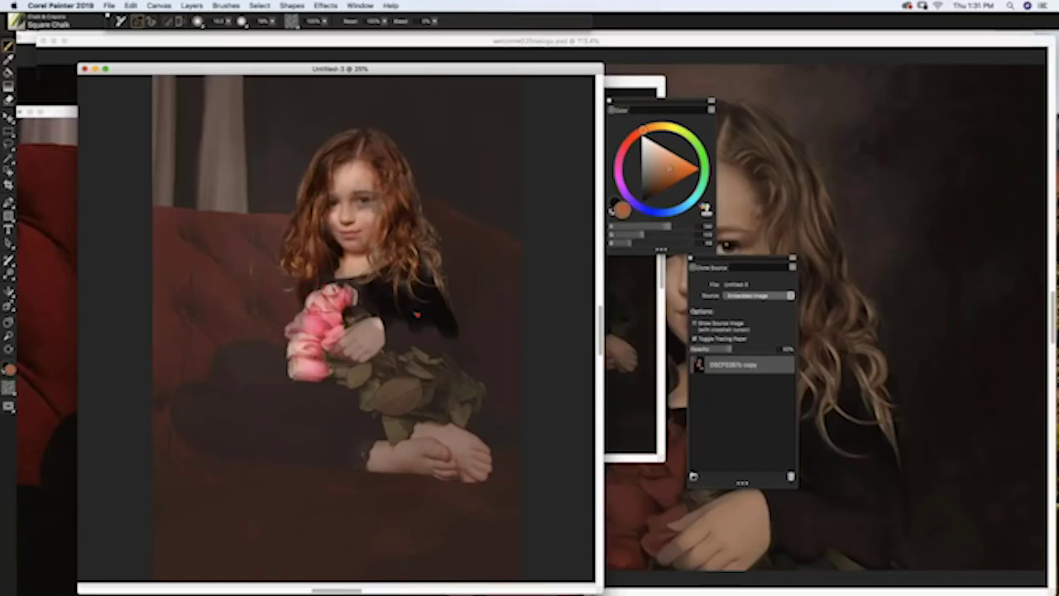
key(super+equal)
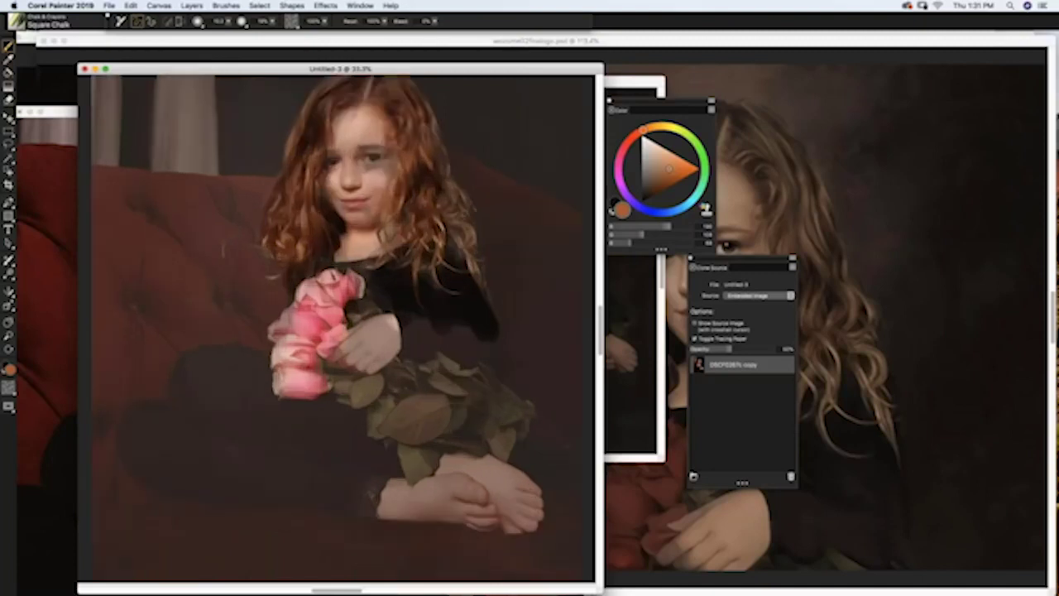
key(super+equal)
key(super+equal)
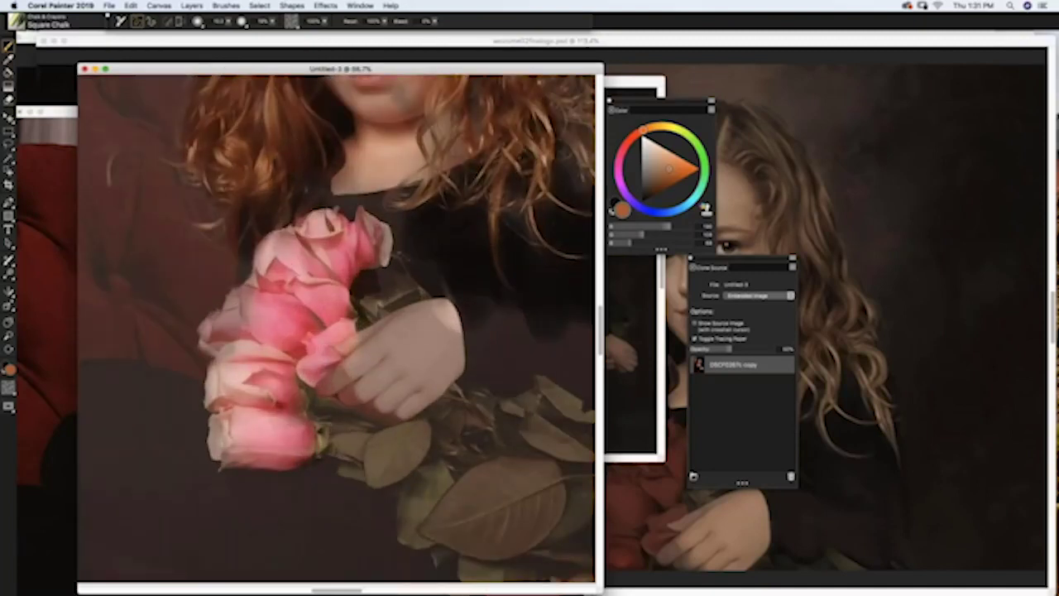
key(super+equal)
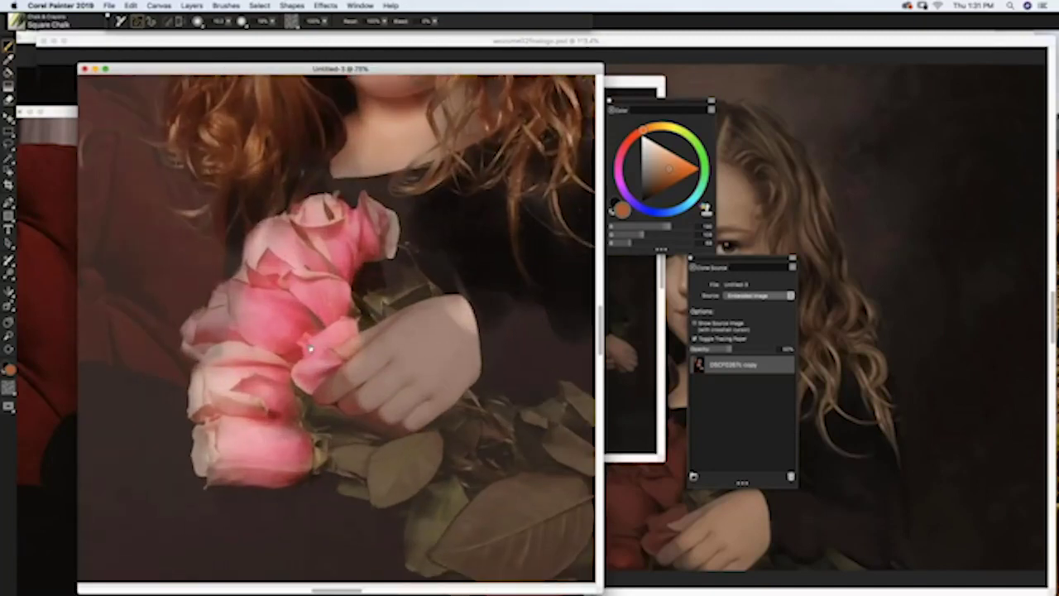
drag(394, 276, 411, 445)
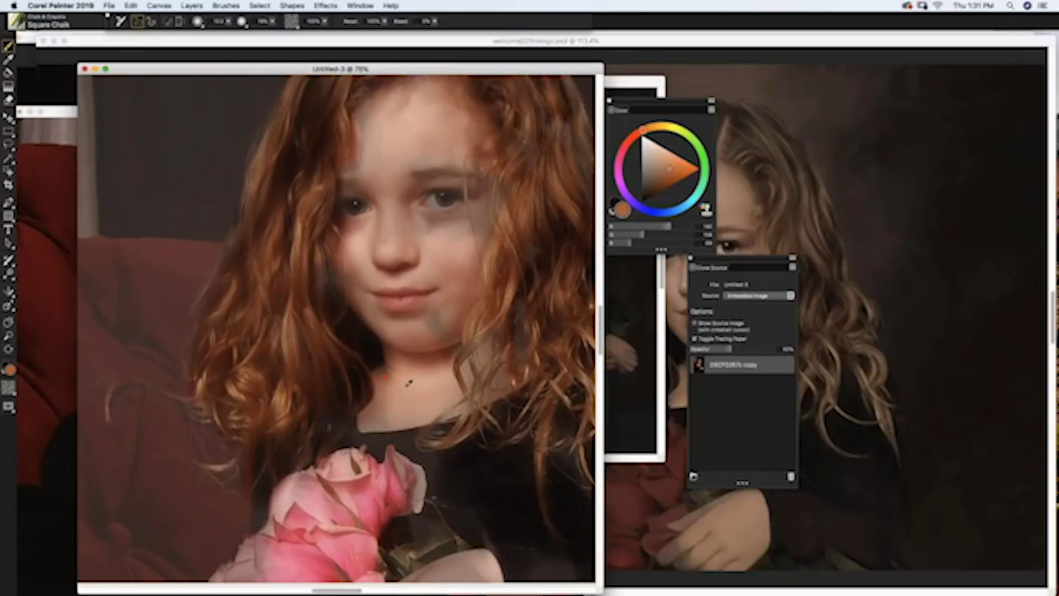
Step: Sample skin tones from the neck, chin and cheek, enlarge the chalk brush and paint skin color around the girl's right-hand eye
alt+click(408, 376)
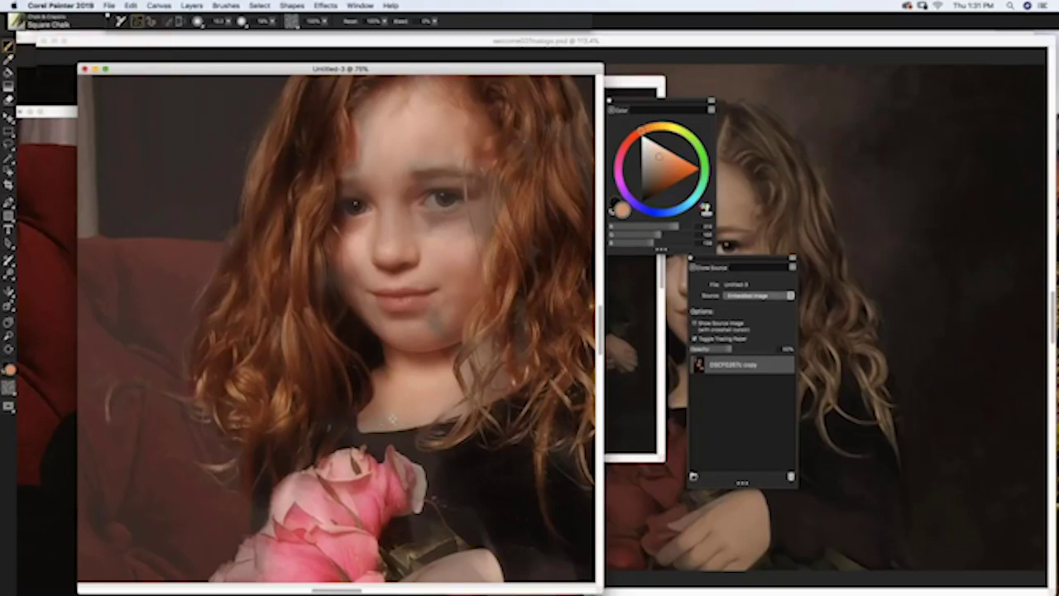
key(bracketright)
key(bracketright)
key(bracketright)
key(bracketright)
key(bracketright)
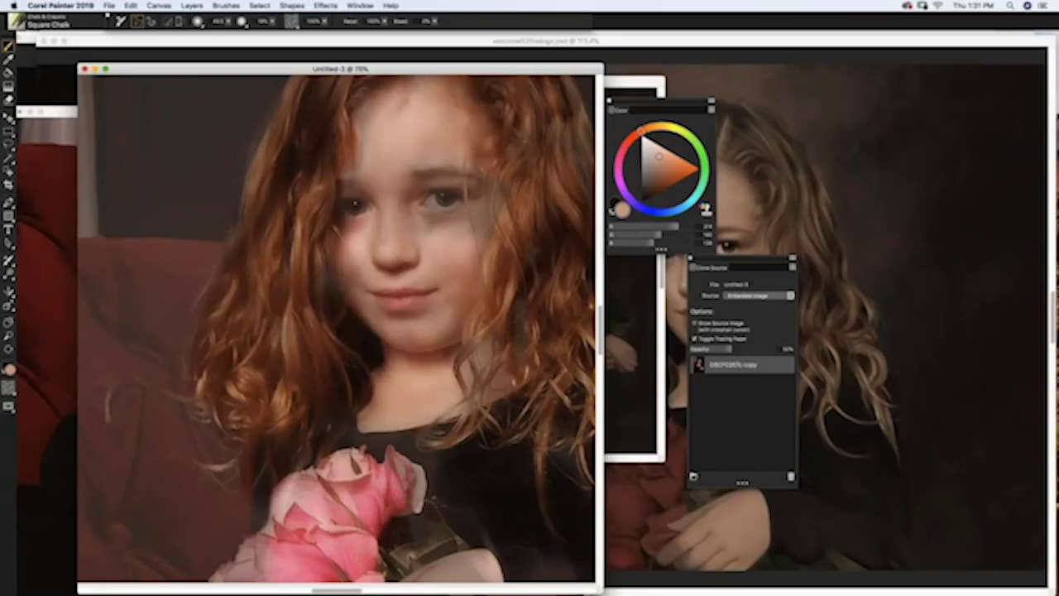
alt+click(407, 332)
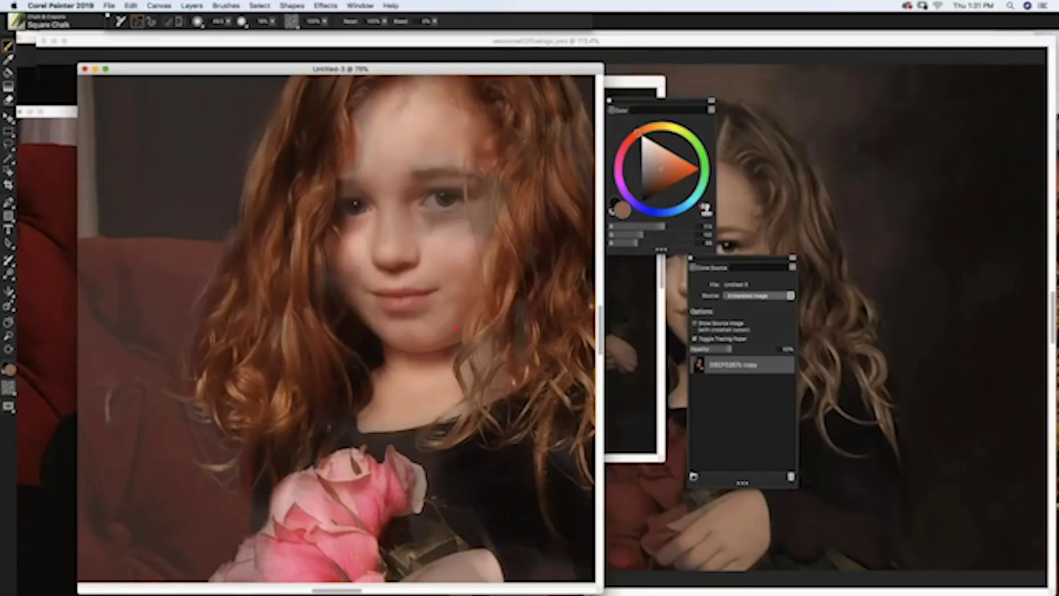
alt+click(461, 248)
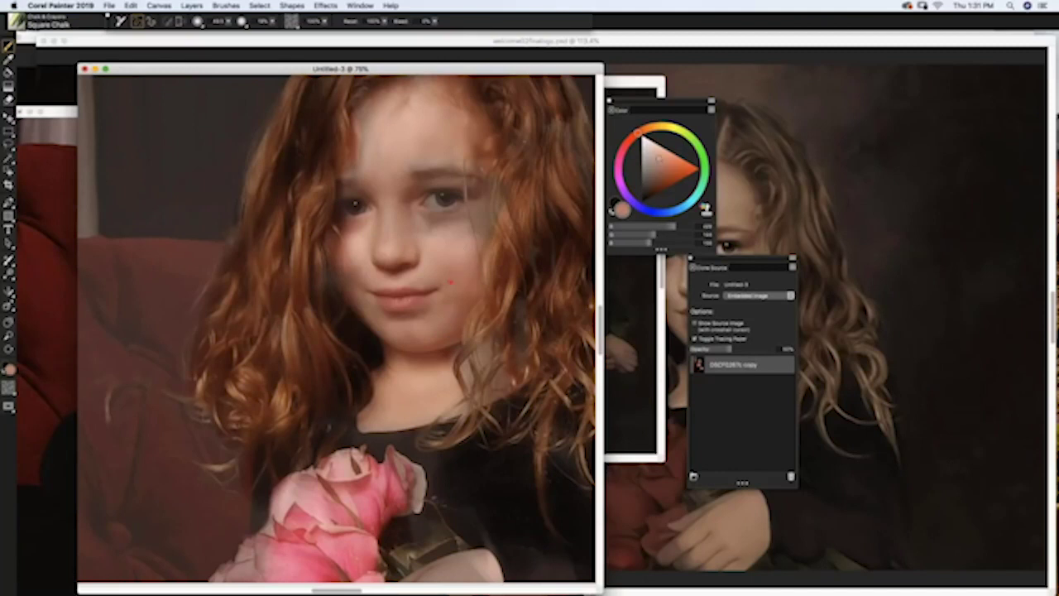
mouse_move(464, 234)
mouse_down()
mouse_move(447, 223)
mouse_move(468, 219)
mouse_move(416, 230)
mouse_up()
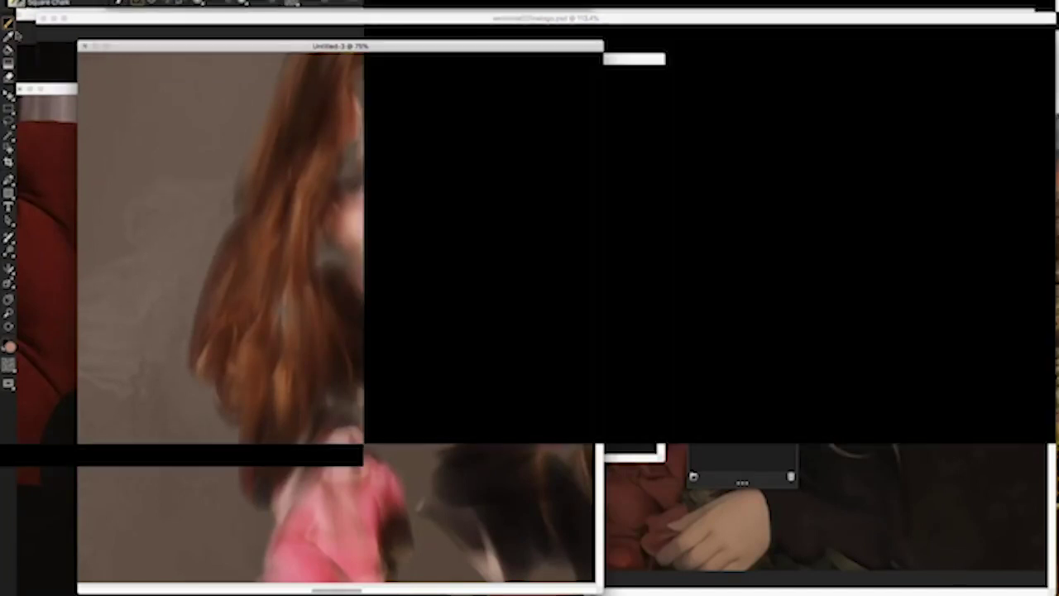
Step: Return to the Camel Oil Cloner, adjust its Resat setting and toggle Tracing Paper to compare the painted face with the source
click(16, 25)
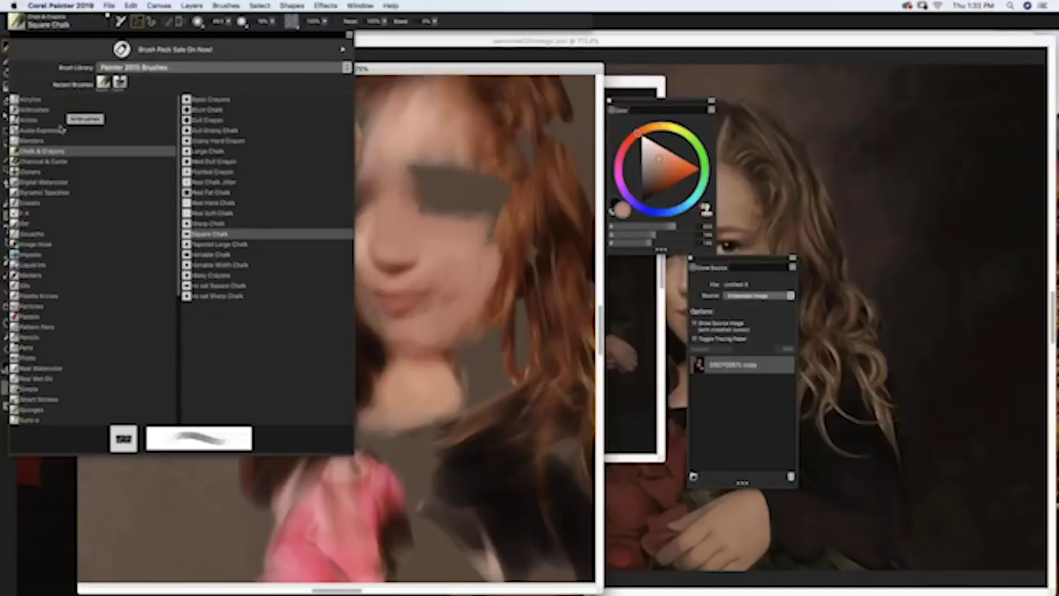
click(37, 172)
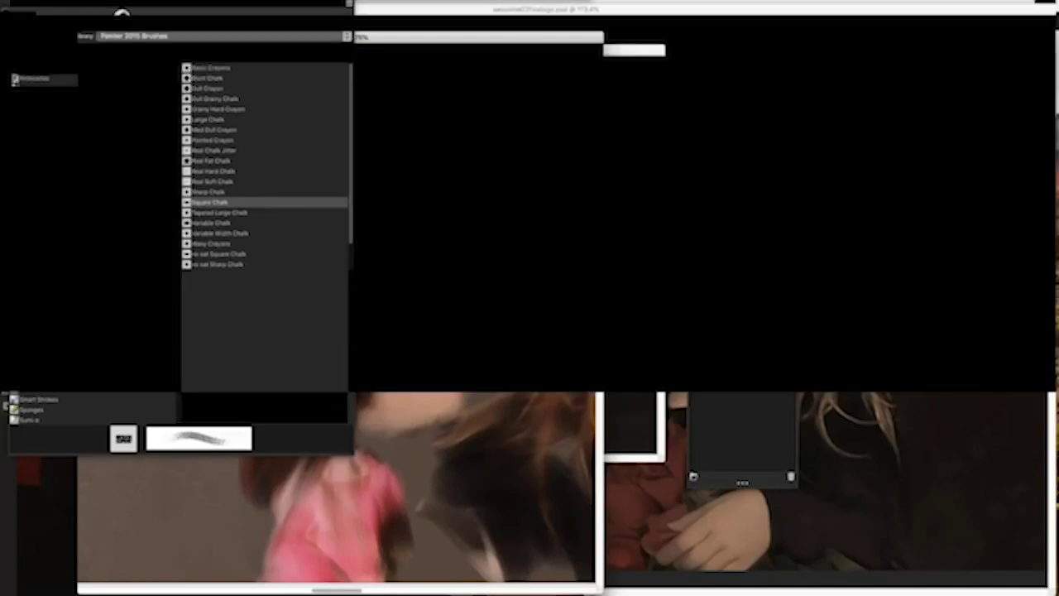
click(433, 215)
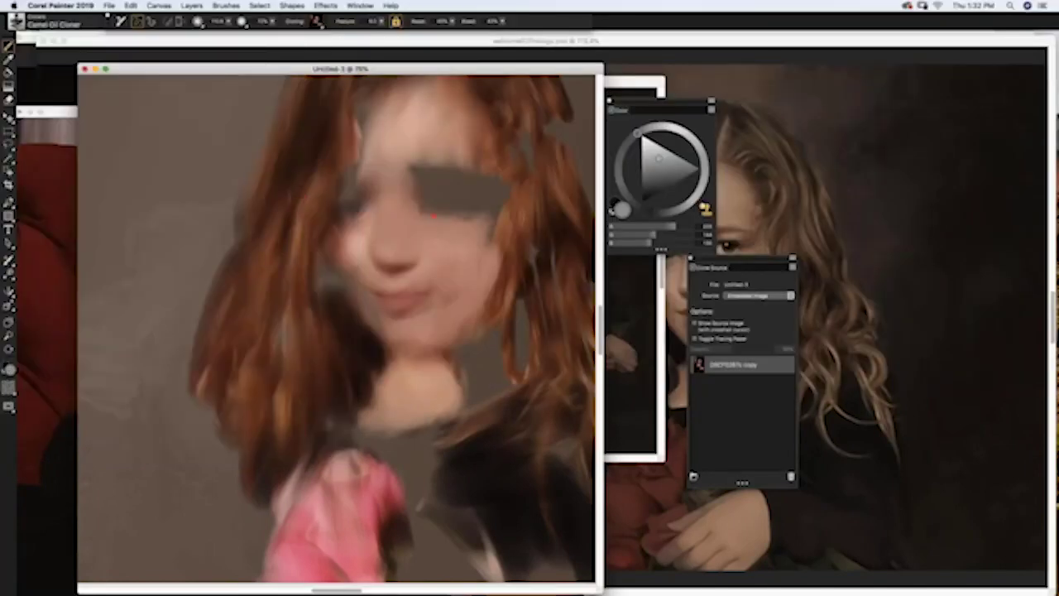
key(super+t)
key(super+t)
drag(444, 27, 484, 32)
key(super+t)
key(super+t)
Step: Clone in both eyes, the mouth, the cheeks and the edge of the neck
mouse_move(445, 203)
mouse_down()
mouse_move(457, 169)
mouse_move(491, 190)
mouse_move(488, 200)
mouse_move(423, 209)
mouse_up()
drag(424, 302, 439, 293)
mouse_move(354, 205)
mouse_down()
mouse_move(361, 106)
mouse_move(340, 139)
mouse_move(312, 259)
mouse_move(361, 317)
mouse_move(341, 261)
mouse_up()
mouse_move(338, 225)
mouse_down()
mouse_move(388, 102)
mouse_move(475, 246)
mouse_move(487, 211)
mouse_move(501, 219)
mouse_move(501, 176)
mouse_move(538, 316)
mouse_move(530, 356)
mouse_move(477, 382)
mouse_move(469, 361)
mouse_move(399, 343)
mouse_move(442, 376)
mouse_up()
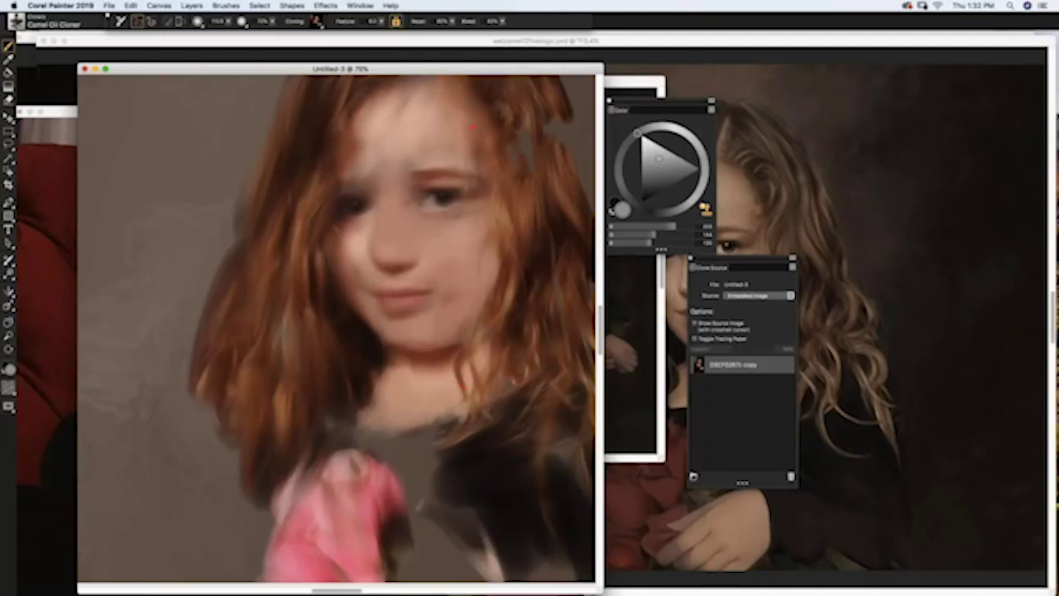
Step: Bring up paintingcaravaggio025.rif in a larger window and examine the finished face and curls up close
drag(496, 69, 441, 137)
mouse_move(530, 83)
mouse_down()
mouse_move(311, 120)
mouse_move(204, 87)
mouse_up()
mouse_move(335, 465)
mouse_down()
mouse_move(435, 472)
mouse_move(627, 546)
mouse_move(639, 575)
mouse_up()
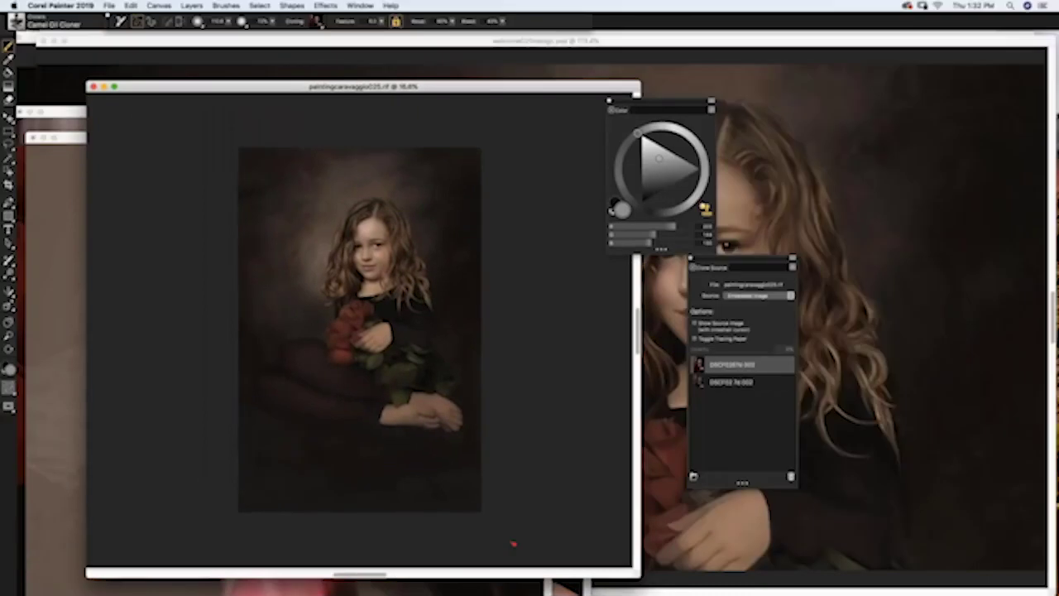
key(super+0)
key(super+equal)
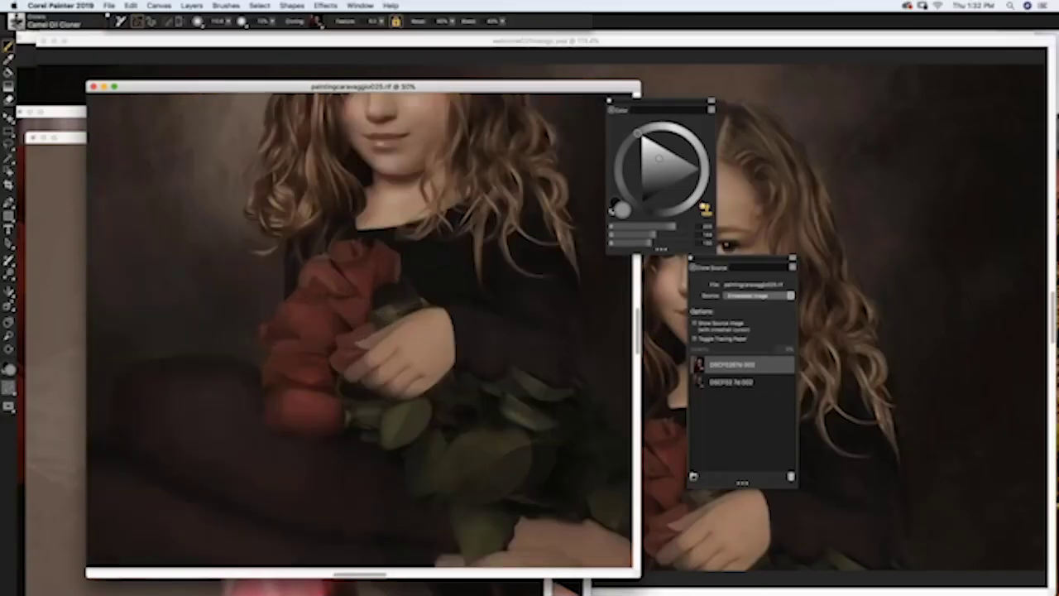
scroll(406, 420, up, 10)
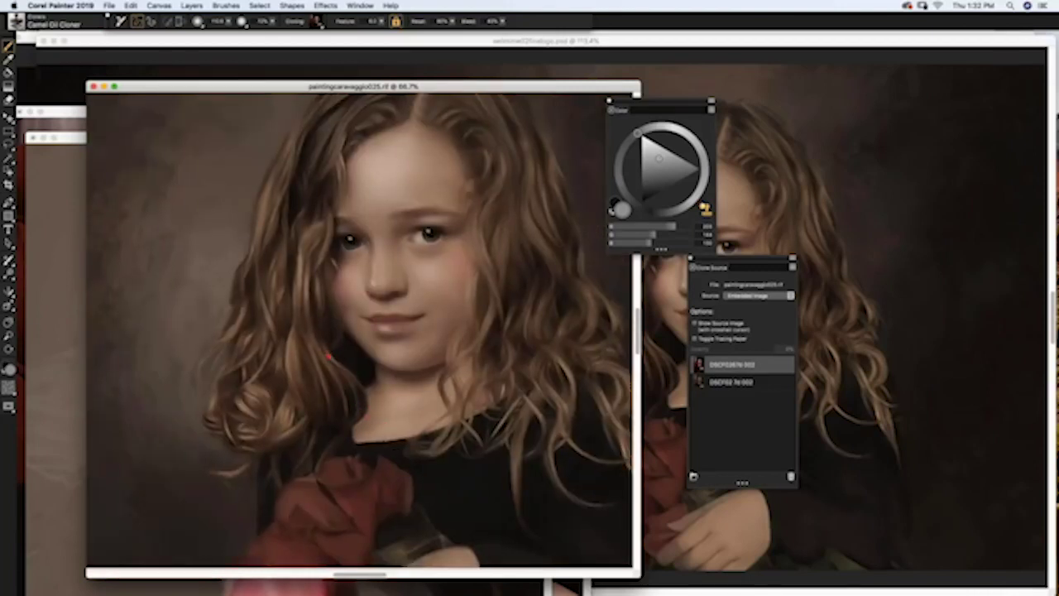
drag(278, 89, 224, 58)
mouse_move(582, 544)
mouse_down()
mouse_move(584, 513)
mouse_move(643, 555)
mouse_move(661, 589)
mouse_up()
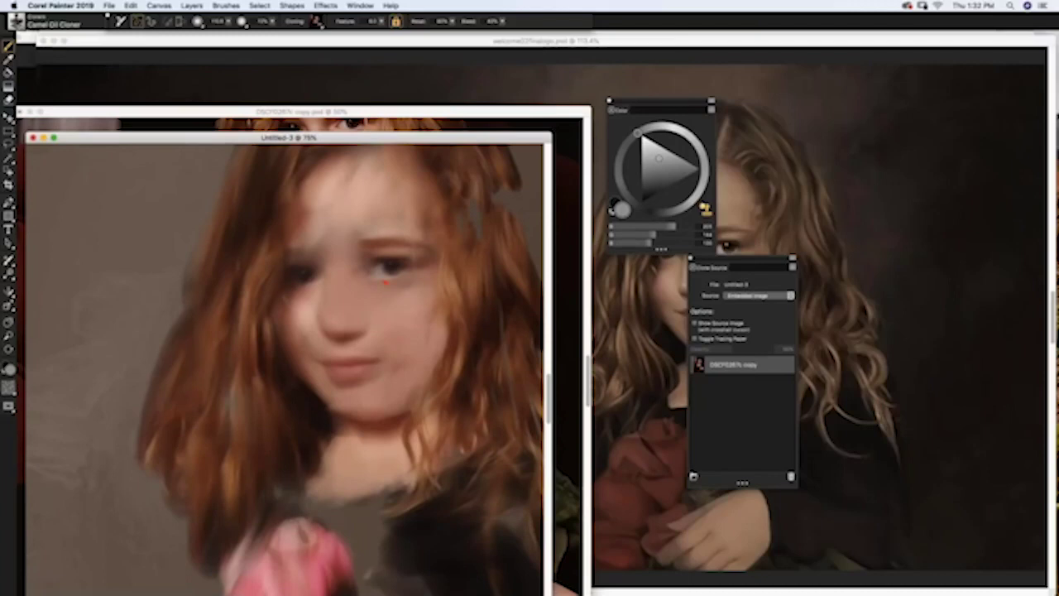
Step: Close the Untitled-3 clone and the girl's source photo, dismissing the cloning brush alert
key(super+w)
click(497, 201)
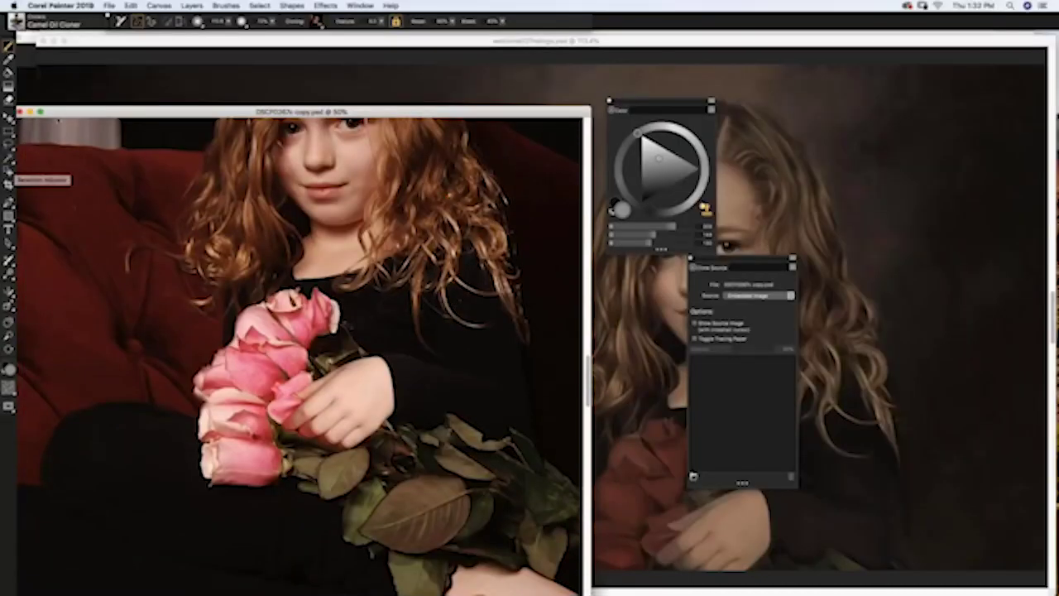
click(346, 208)
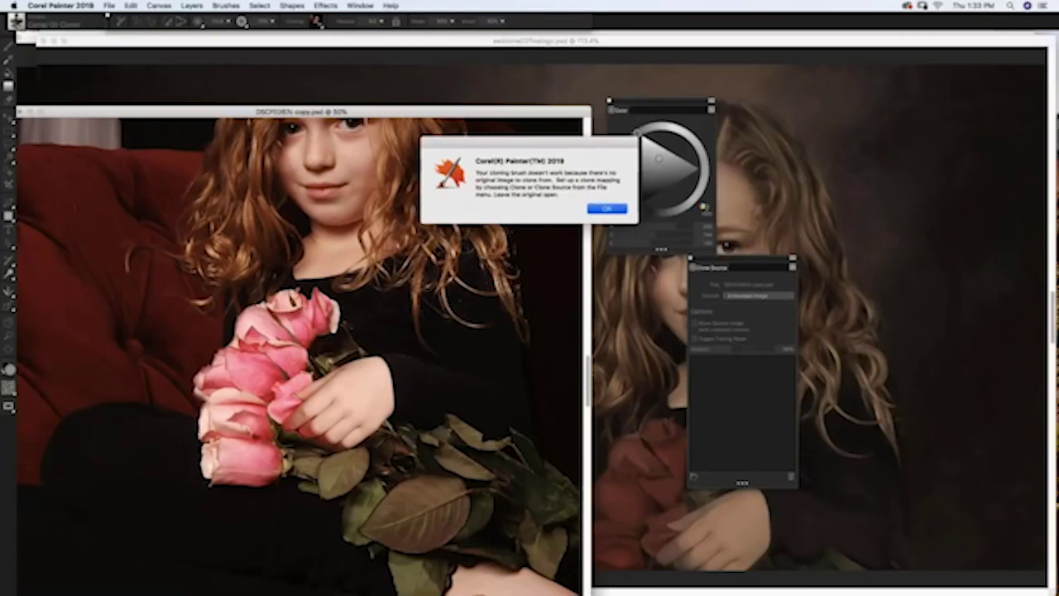
click(607, 209)
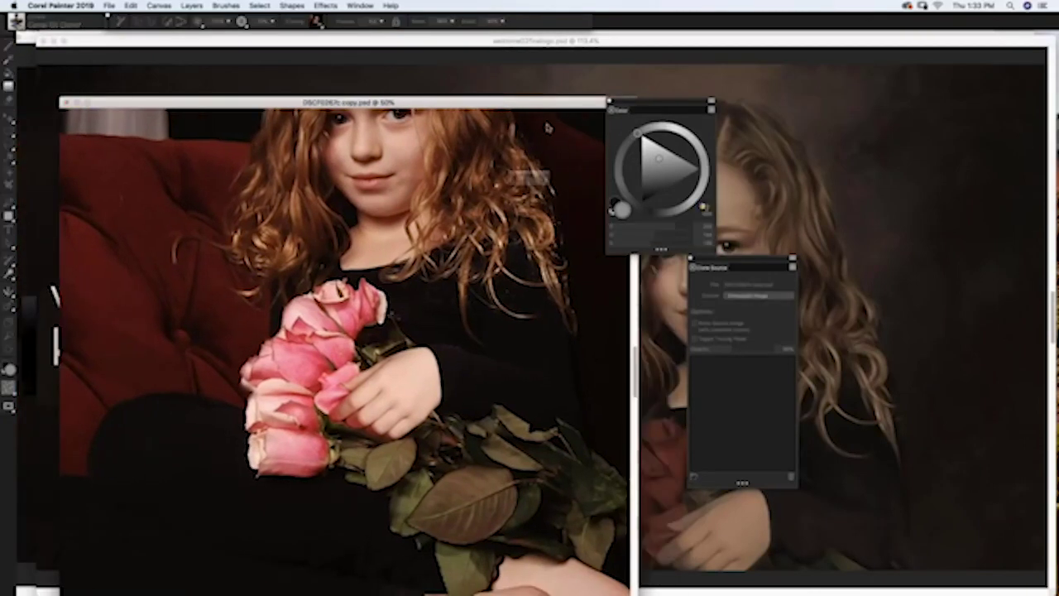
key(super+w)
key(Return)
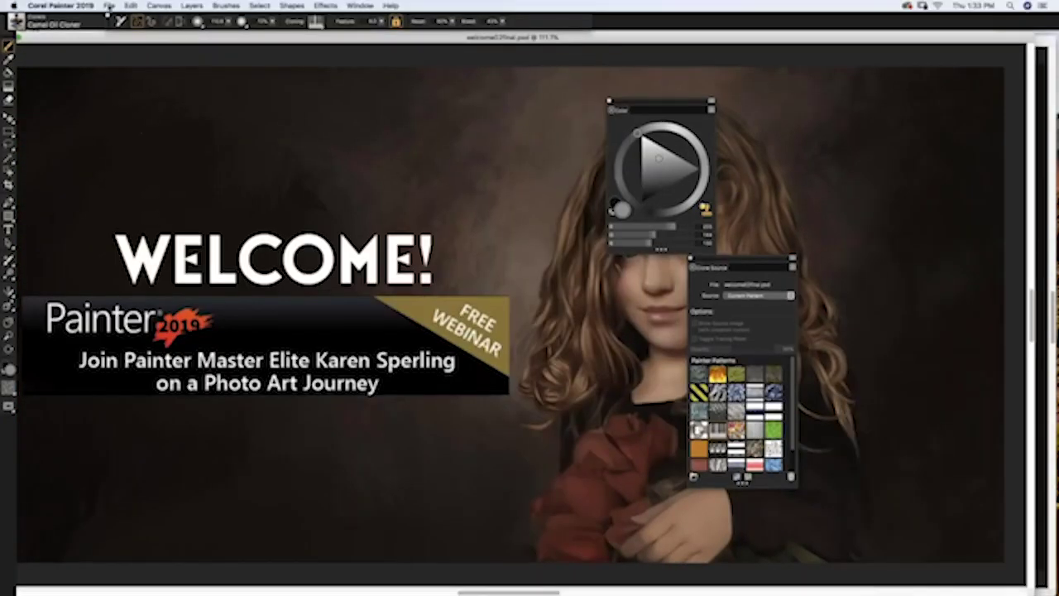
Step: Open friendsn3225 copy.rif, the girl-and-dog painting, from the parent folder and enlarge its window
click(109, 7)
click(120, 28)
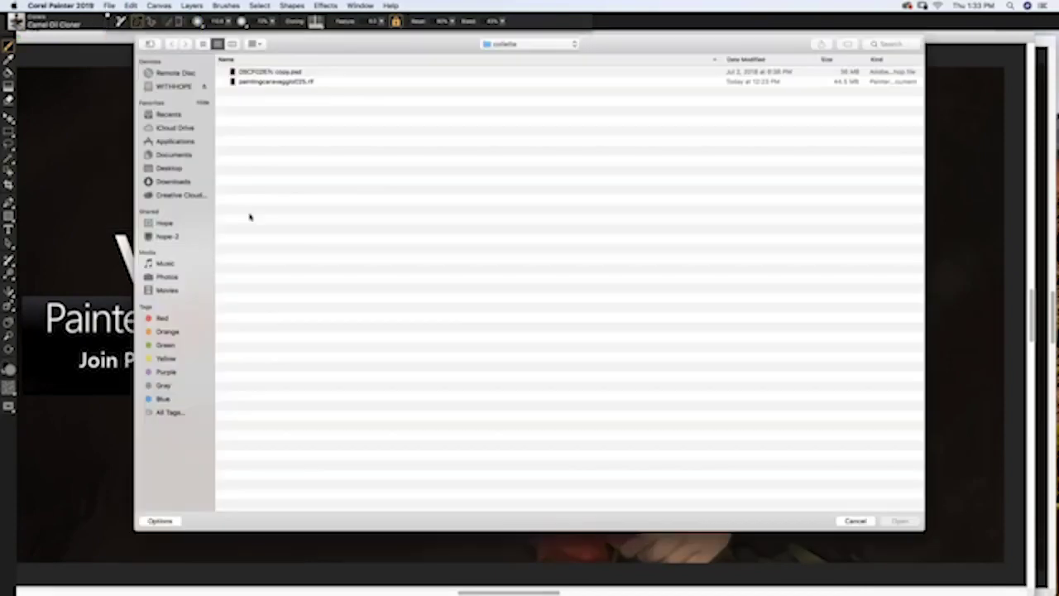
click(503, 44)
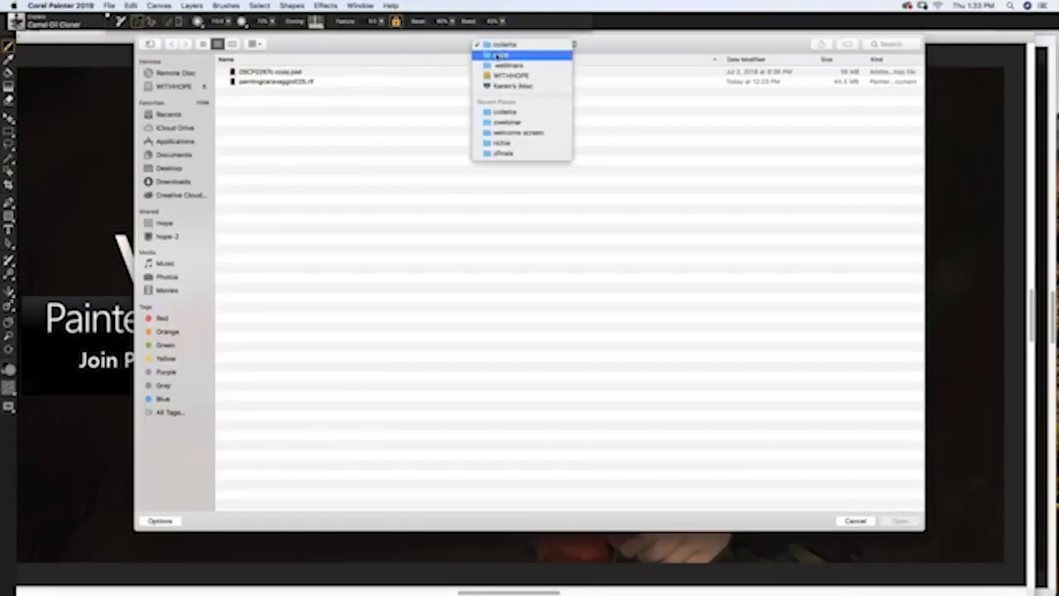
click(501, 55)
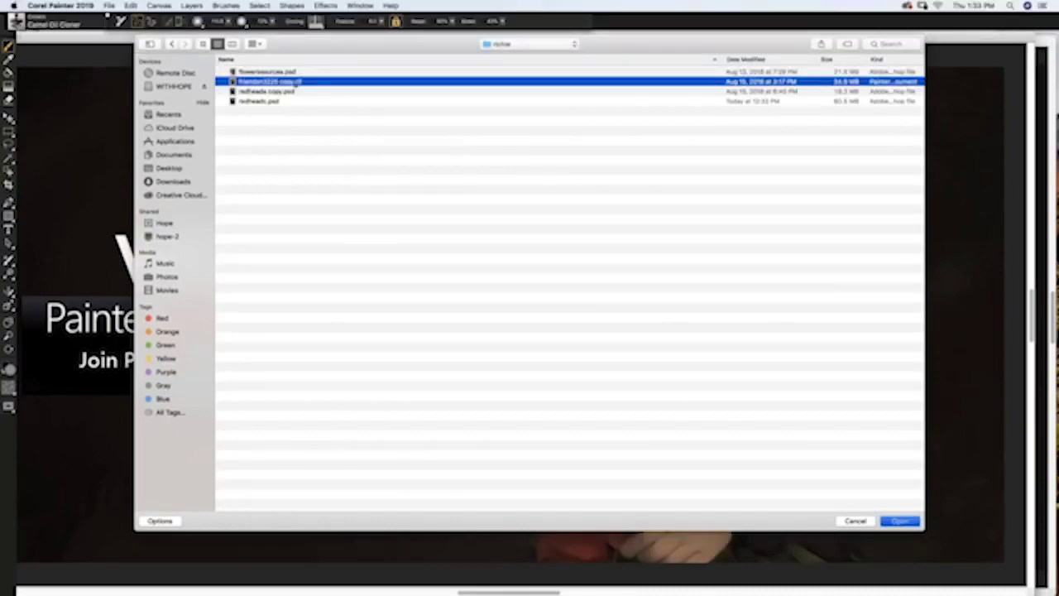
double_click(298, 84)
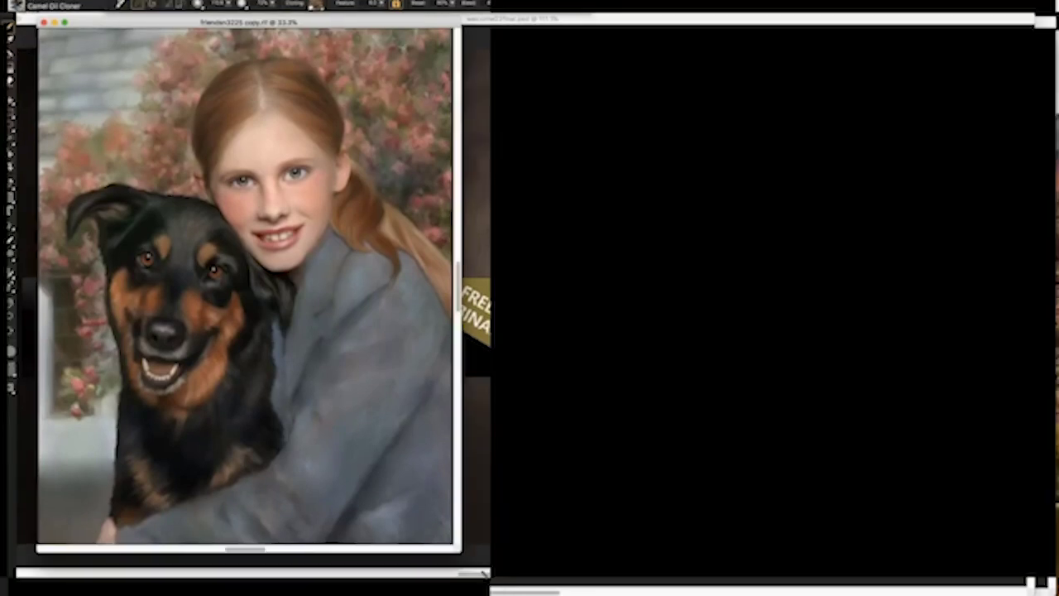
drag(457, 570, 518, 574)
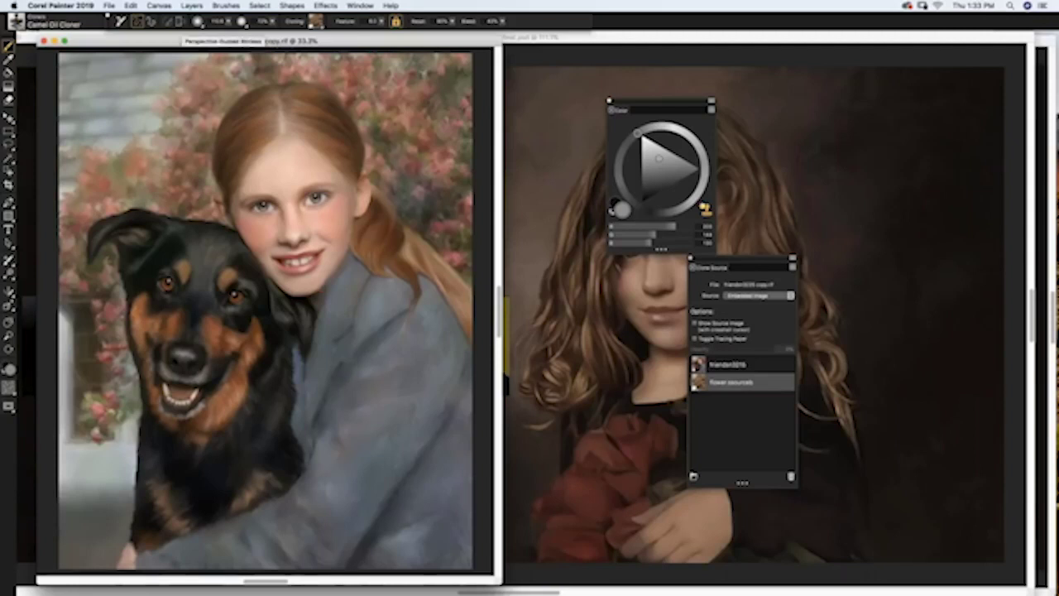
Step: Open the flower photo flowersources.psd and place its window beside the girl-and-dog painting
click(107, 6)
click(120, 30)
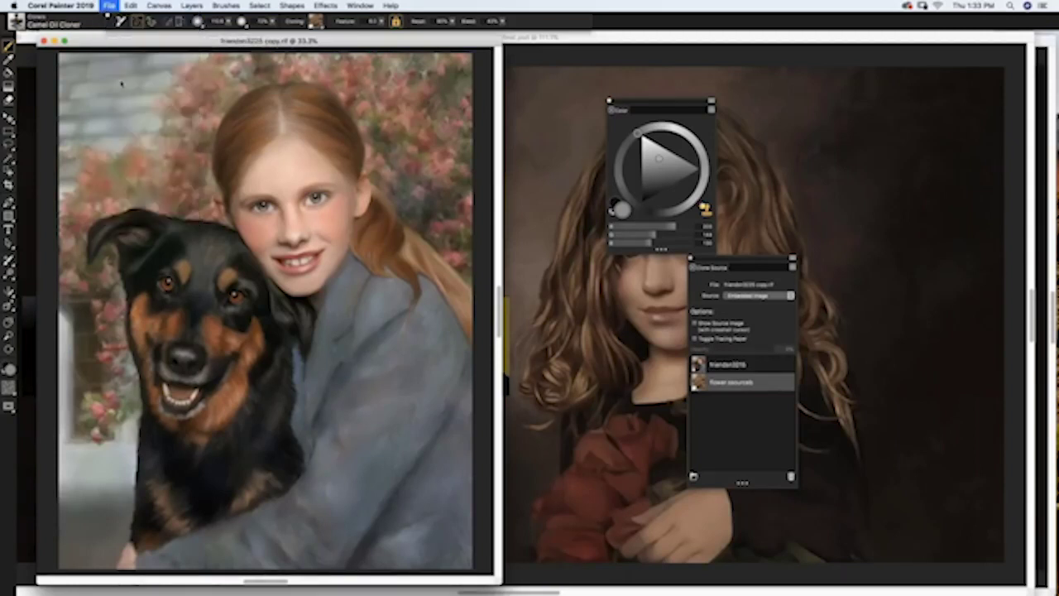
click(288, 73)
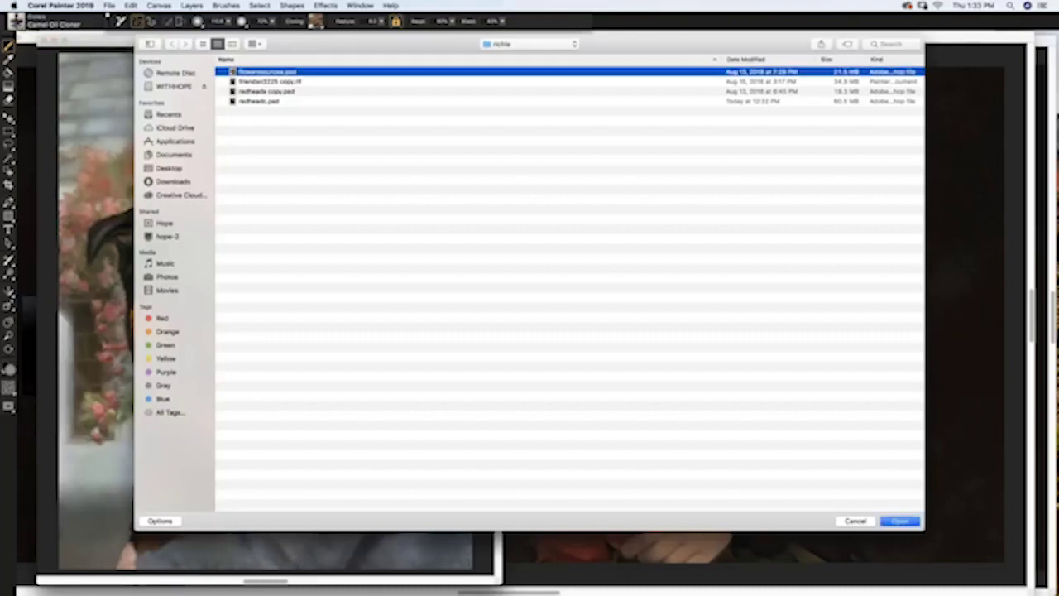
key(Return)
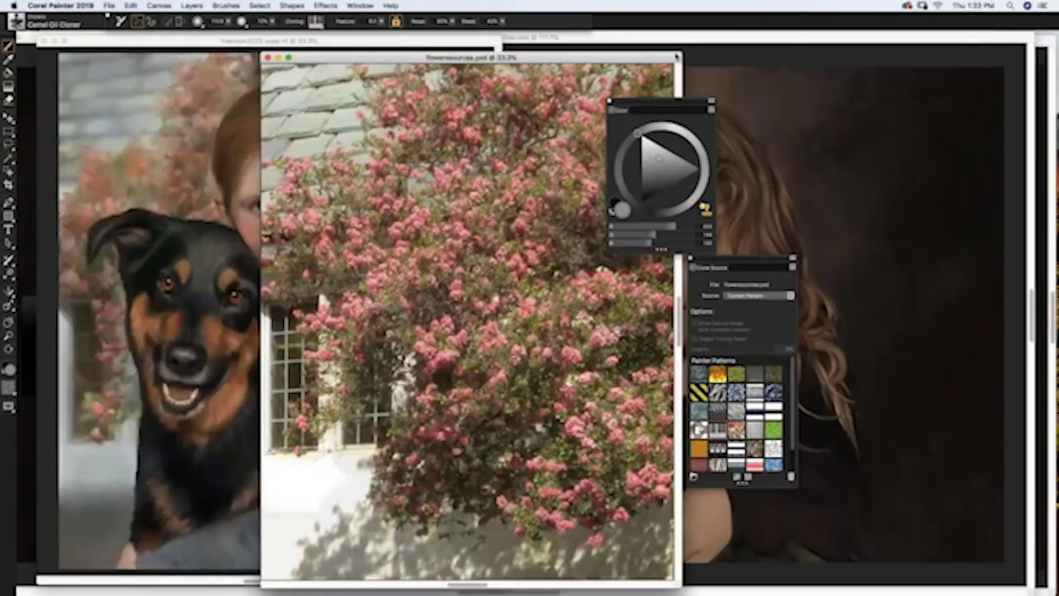
drag(463, 57, 558, 57)
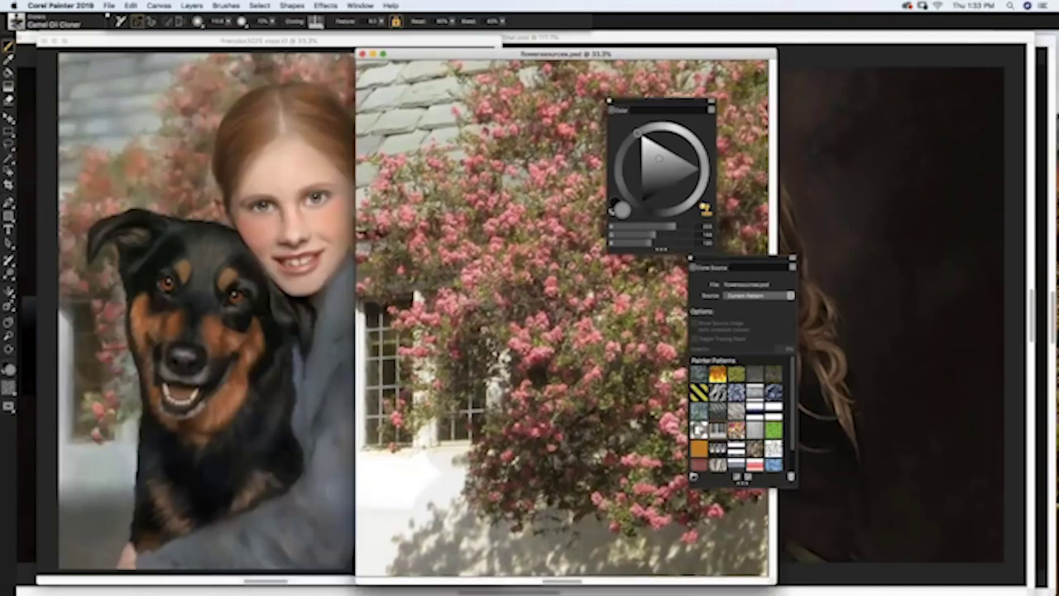
Step: Open the original girl-and-dog photo, redheada copy.psd, for comparison with the painting
click(109, 6)
click(120, 27)
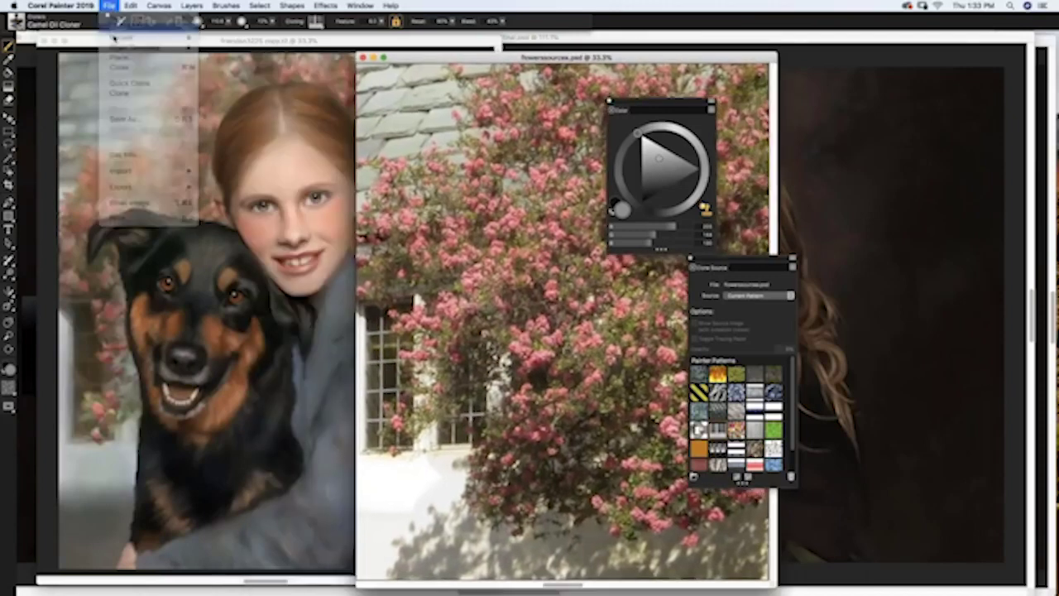
double_click(248, 89)
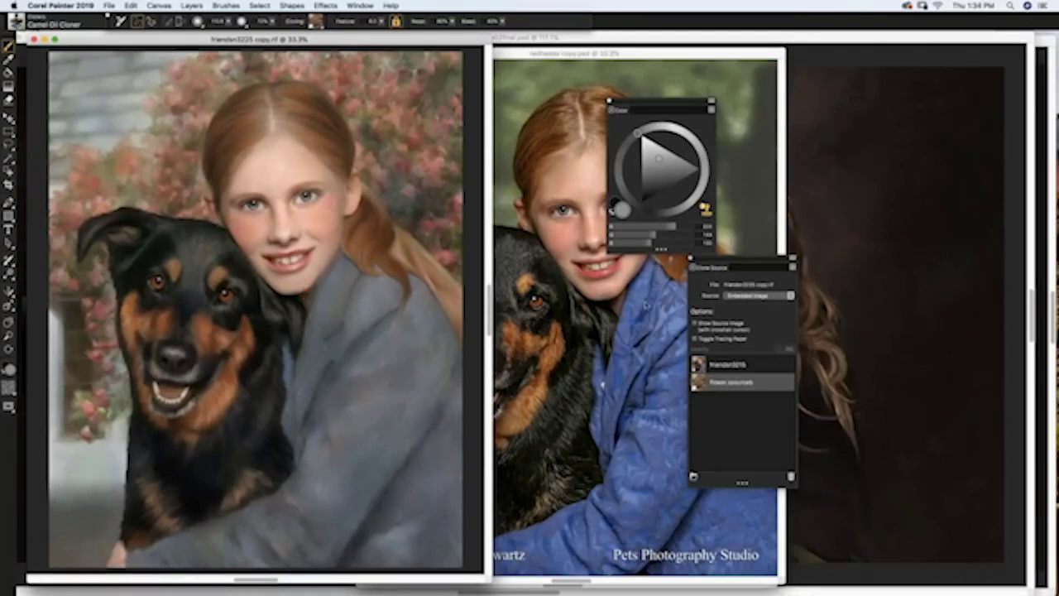
Step: Place the Clone Source and Color panels side by side and arrange the original photo next to the painting, over the flower photo
mouse_move(759, 263)
mouse_down()
mouse_move(511, 109)
mouse_move(515, 77)
mouse_up()
mouse_move(654, 108)
mouse_down()
mouse_move(666, 87)
mouse_move(659, 74)
mouse_up()
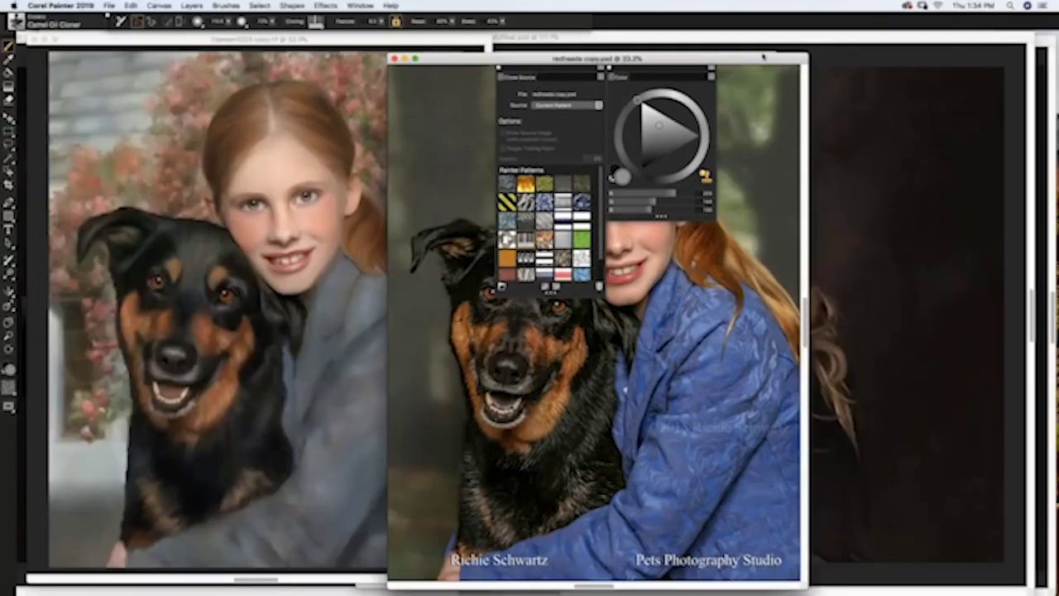
mouse_move(765, 56)
mouse_down()
mouse_move(781, 51)
mouse_move(498, 63)
mouse_up()
mouse_move(359, 60)
mouse_down()
mouse_move(680, 72)
mouse_move(405, 70)
mouse_up()
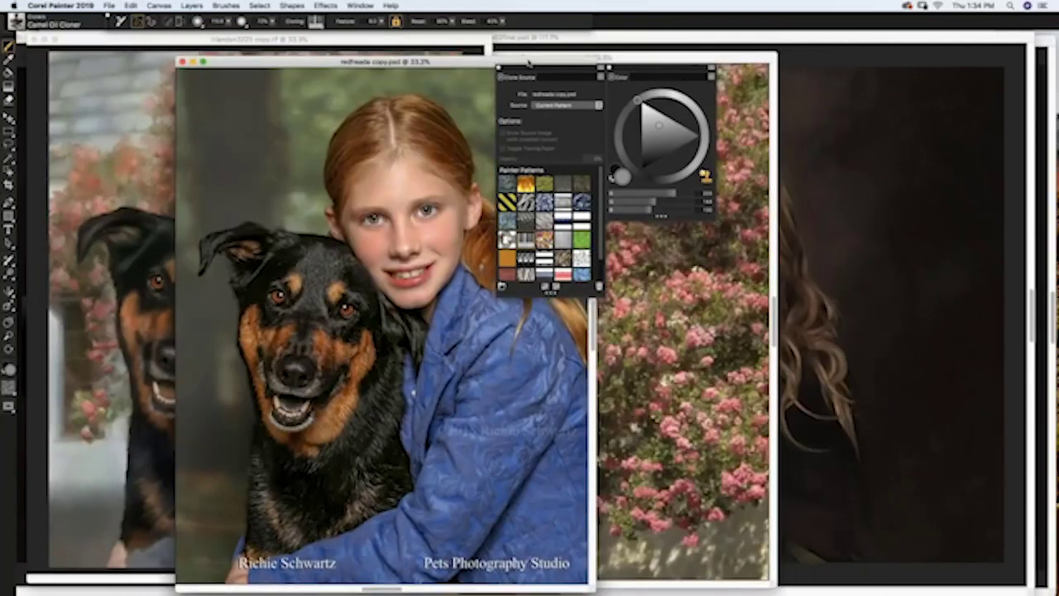
drag(529, 63, 528, 63)
drag(736, 59, 528, 74)
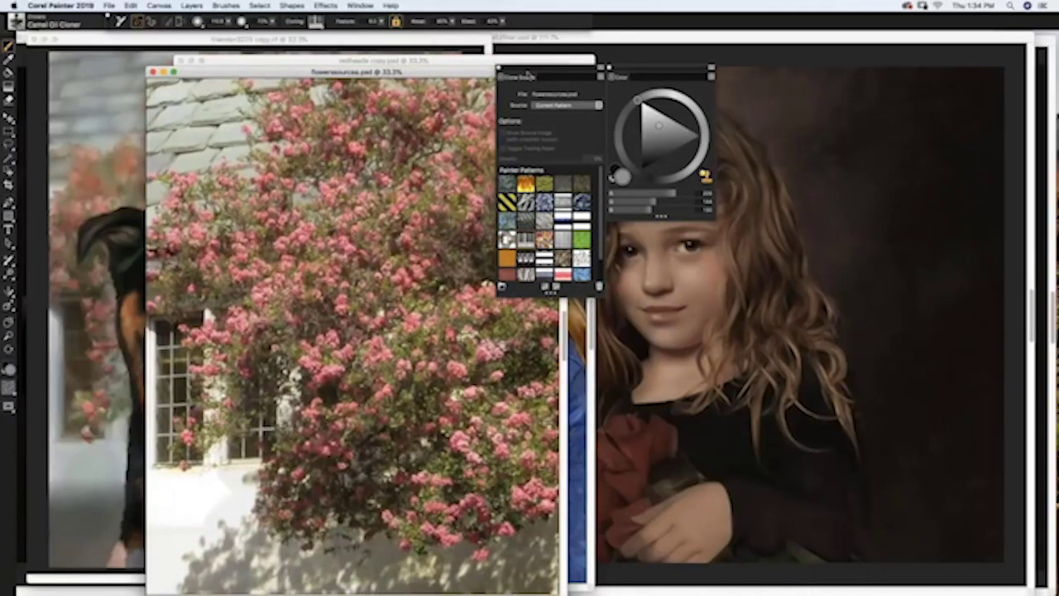
drag(356, 70, 685, 74)
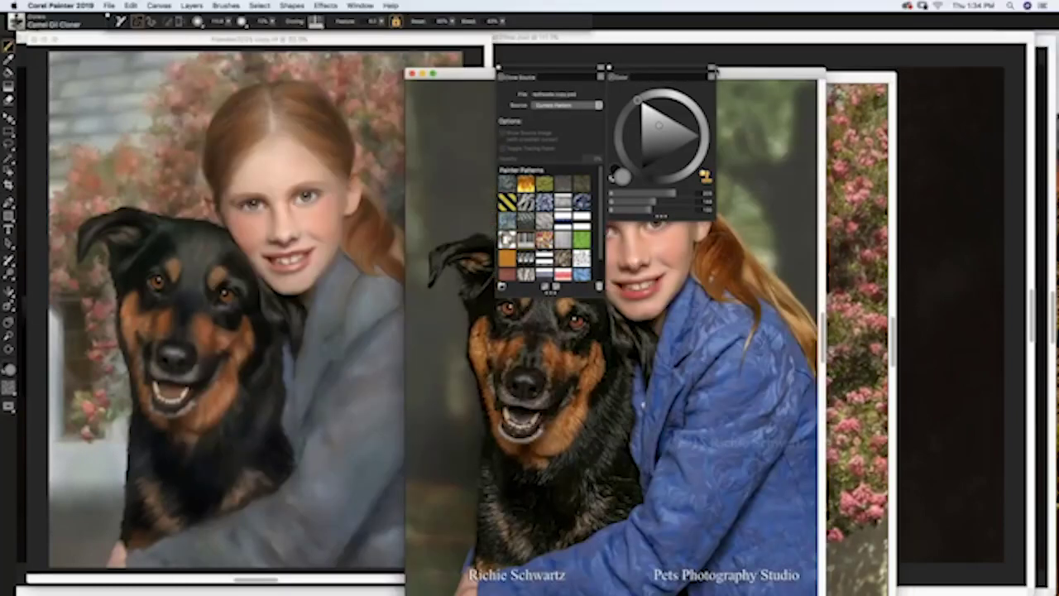
drag(615, 64, 673, 63)
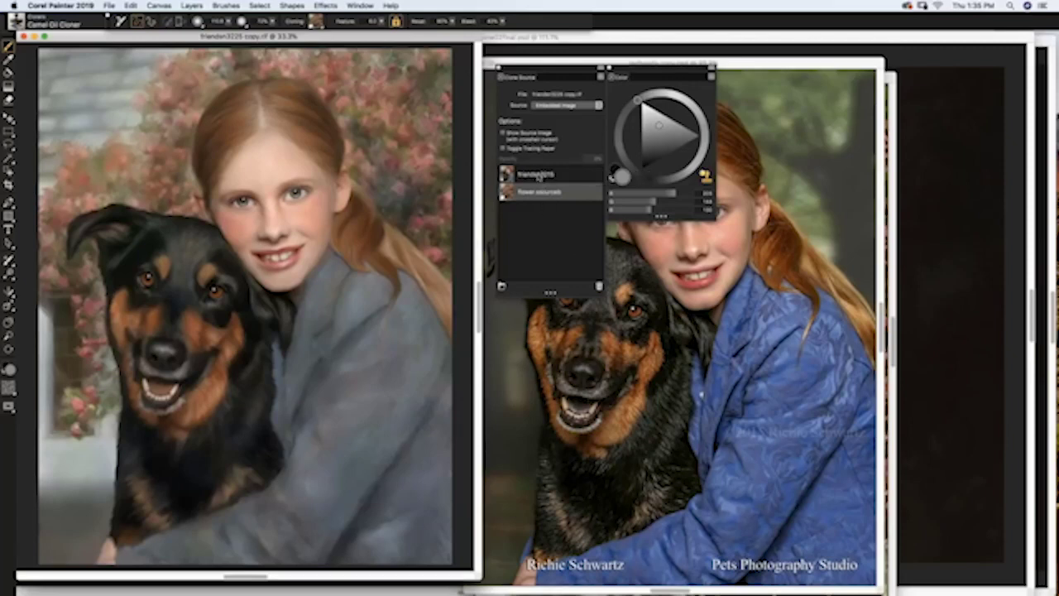
Step: View the embedded girl-and-dog source and the flower source in turn over the painting with tracing paper
click(547, 177)
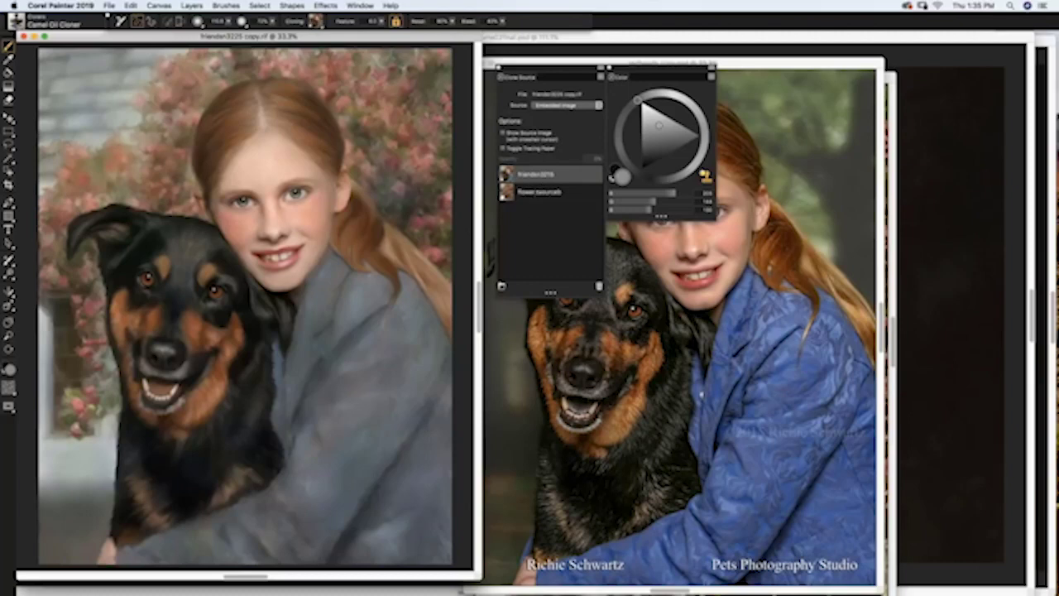
key(super+t)
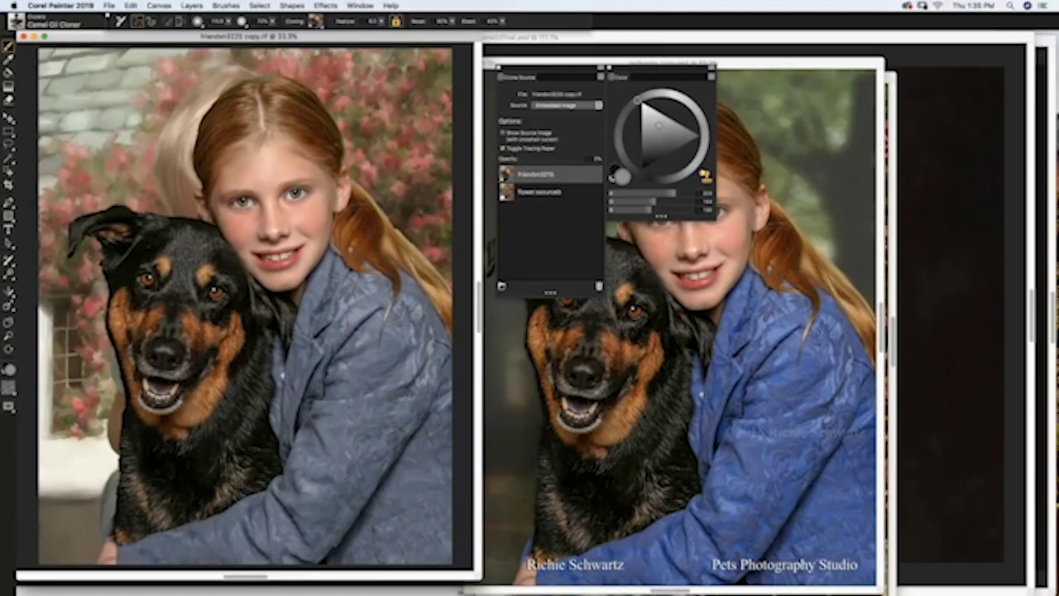
key(super+t)
click(552, 193)
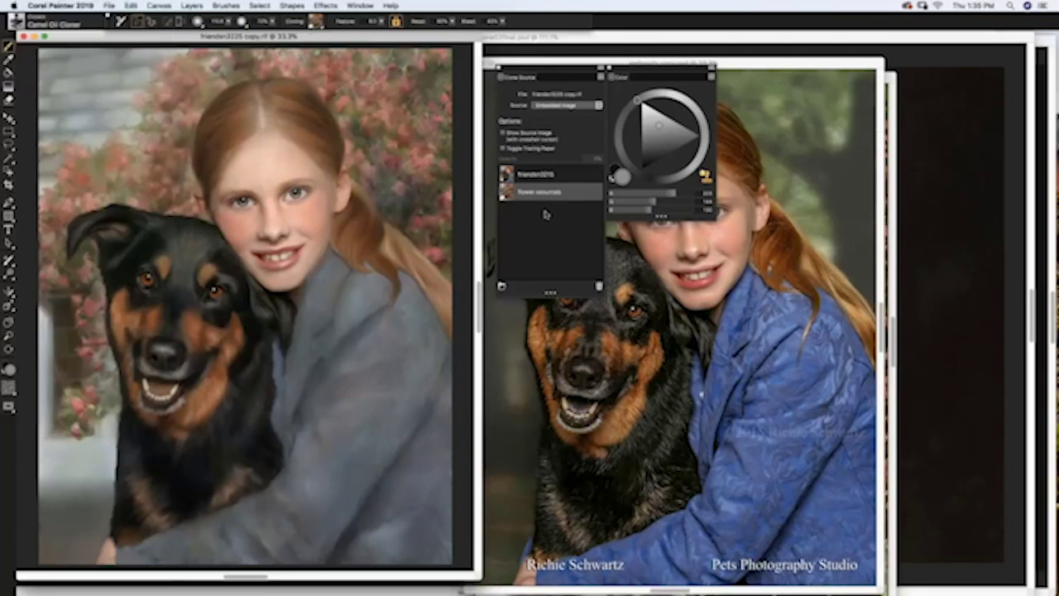
key(super+t)
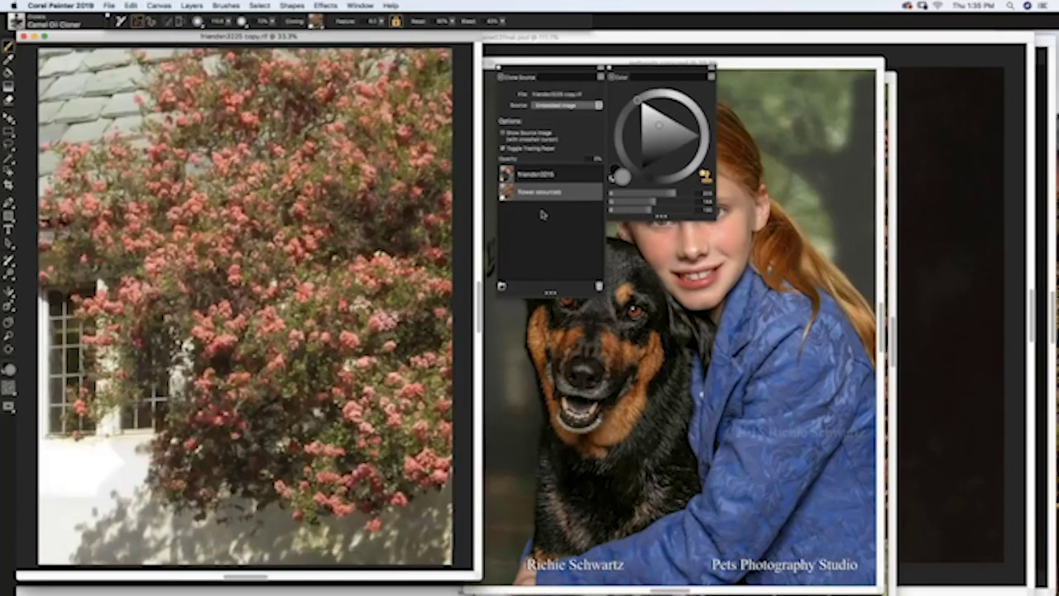
key(super+t)
Step: Select the girl-and-dog clone source and the 08classicdogfaces brush from the ArtistryCorelPainterBrushesXIV category
click(534, 175)
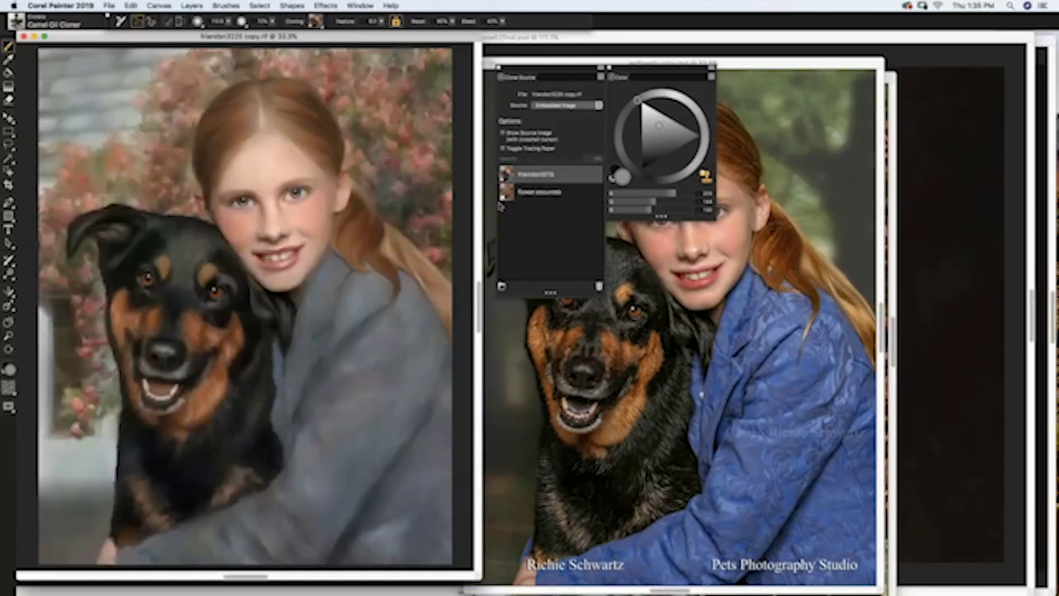
scroll(305, 240, up, 5)
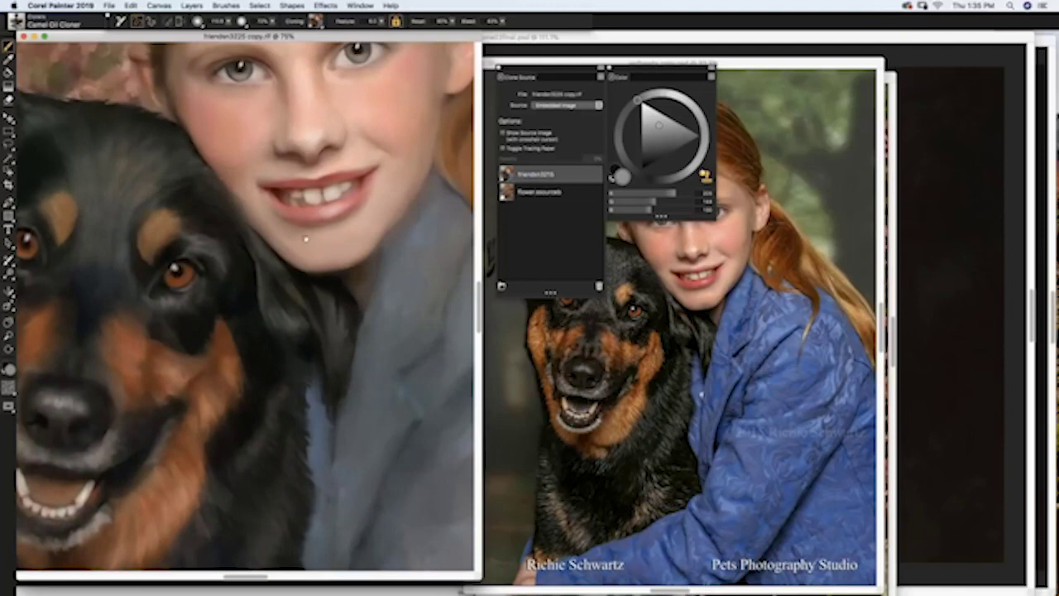
mouse_move(305, 239)
mouse_down()
mouse_move(383, 369)
mouse_move(440, 375)
mouse_move(513, 401)
mouse_up()
click(17, 21)
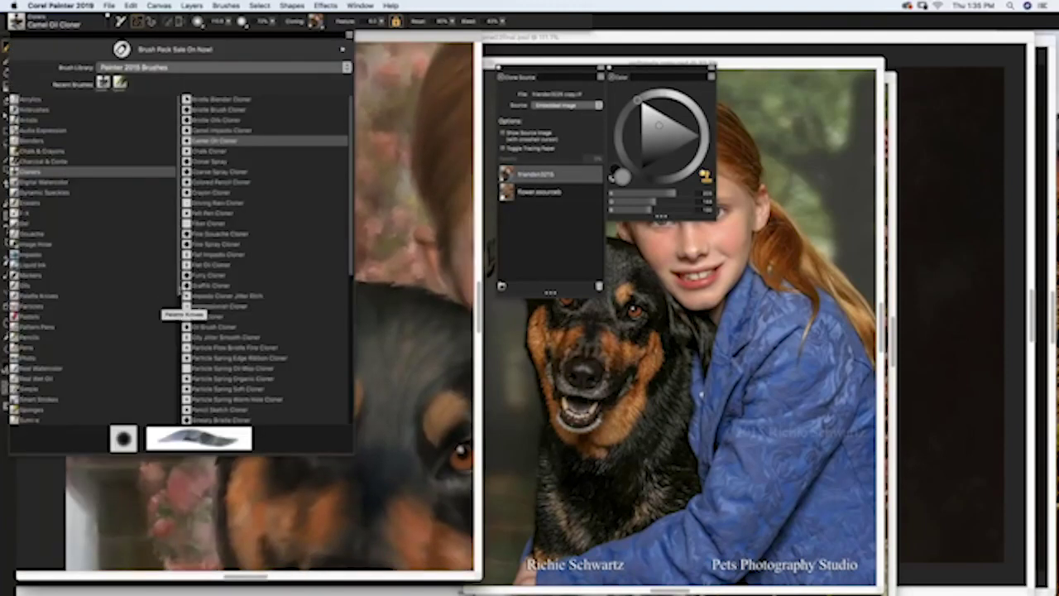
scroll(91, 315, down, 10)
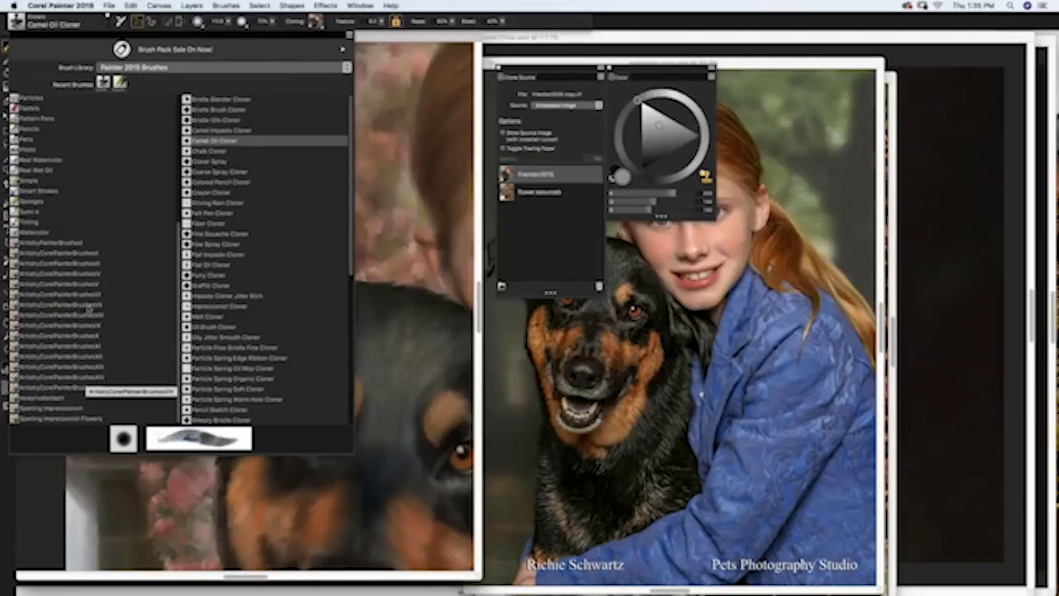
click(100, 377)
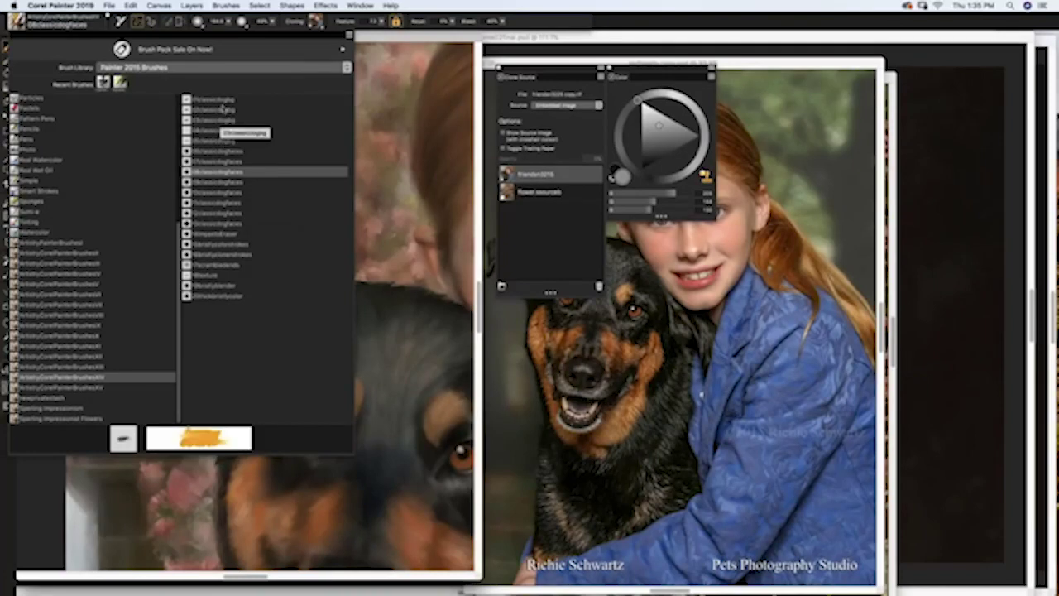
click(237, 192)
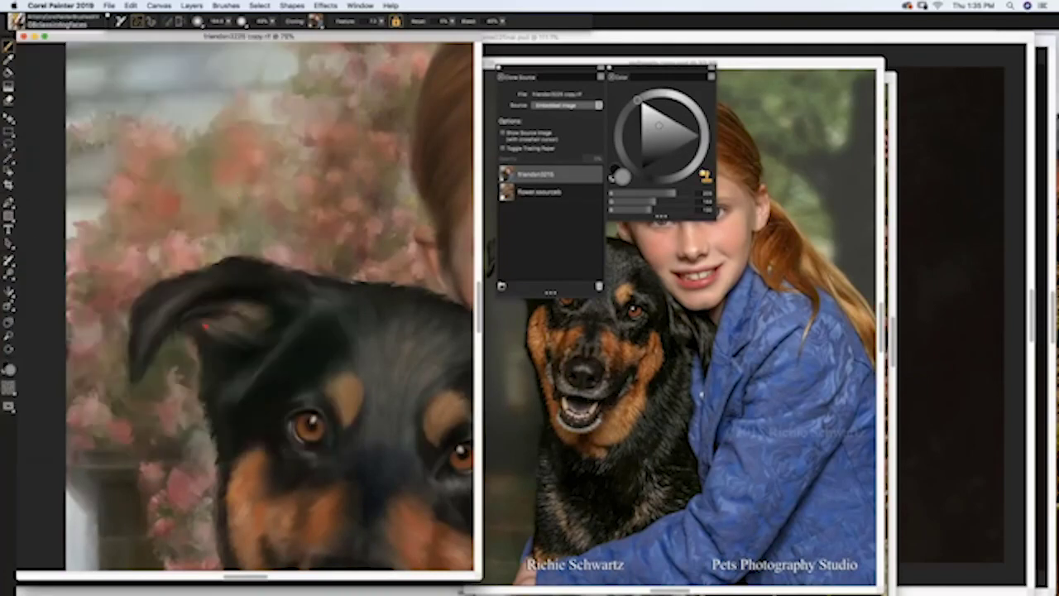
Step: Examine the dog's eye and forehead up close, comparing the painted fur with the source through tracing paper
key(super+plus)
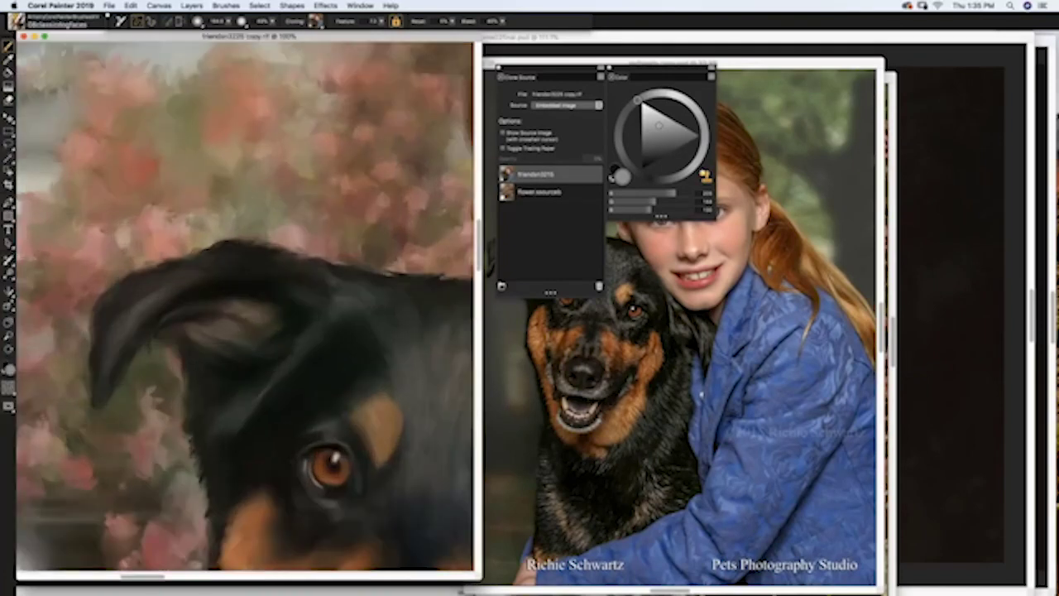
key(super+plus)
key(super+plus)
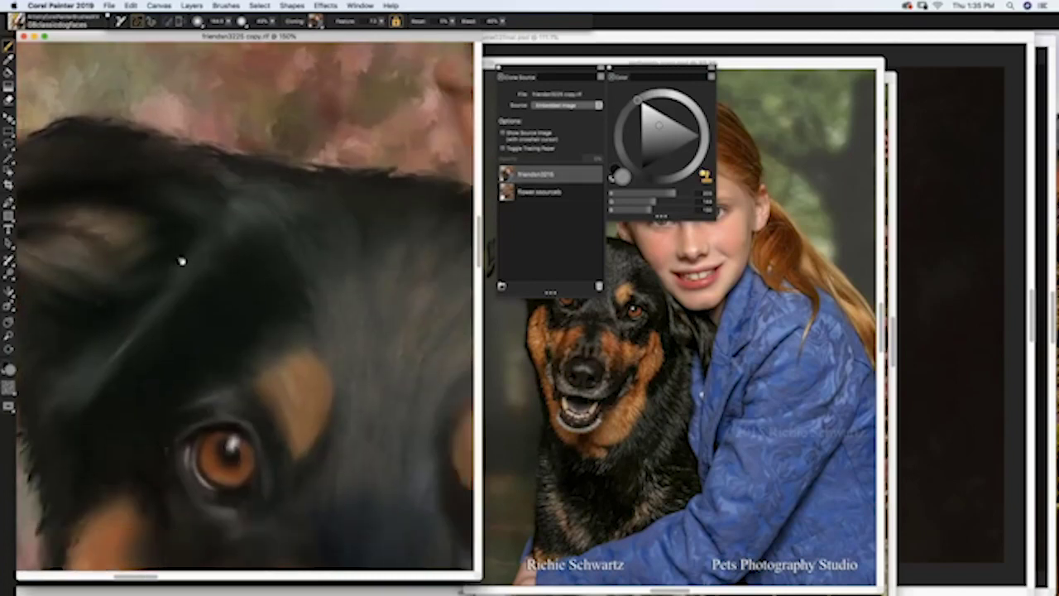
key(super+t)
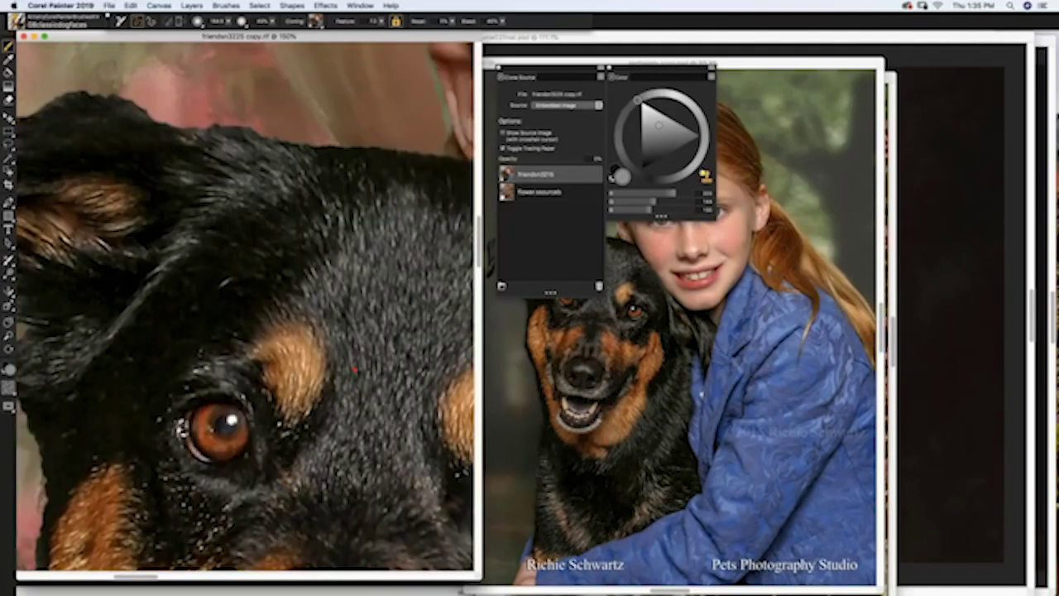
key(super+t)
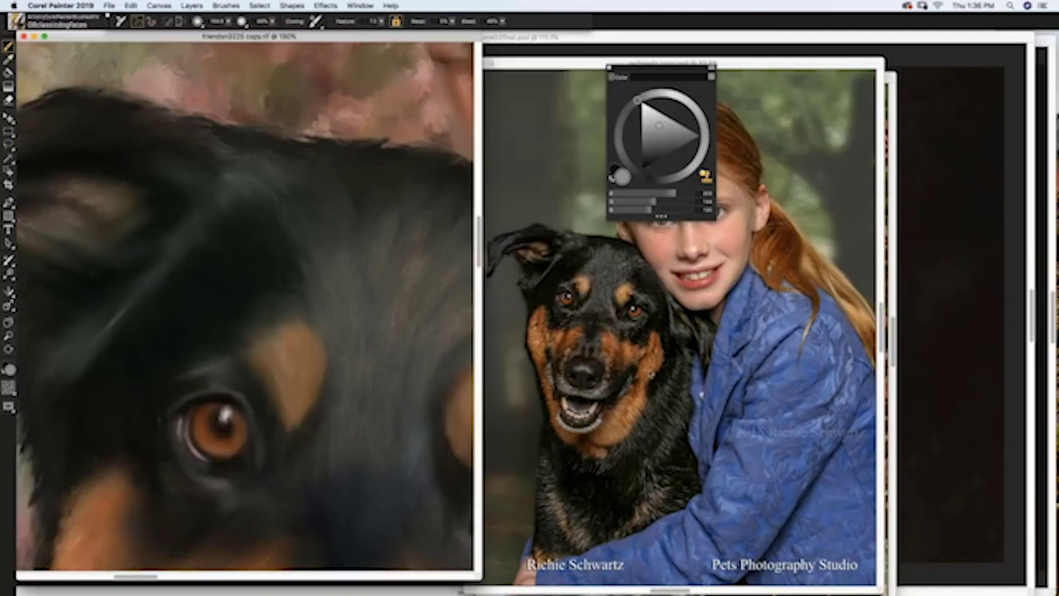
Step: Set the clone source type to Embedded Image and reduce the brush size over the dog's forehead
click(556, 106)
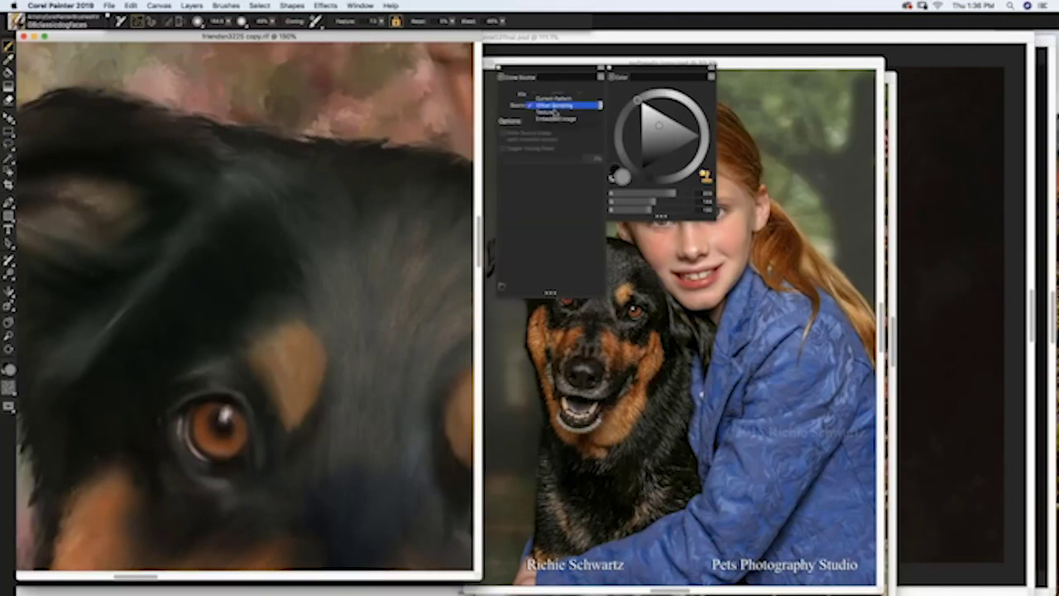
click(555, 120)
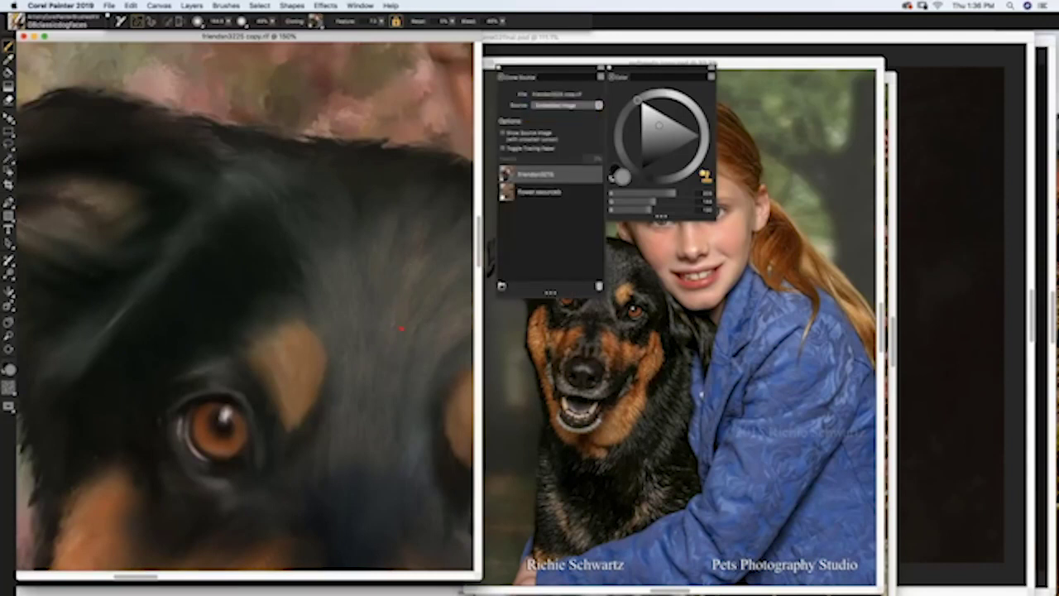
drag(378, 299, 412, 299)
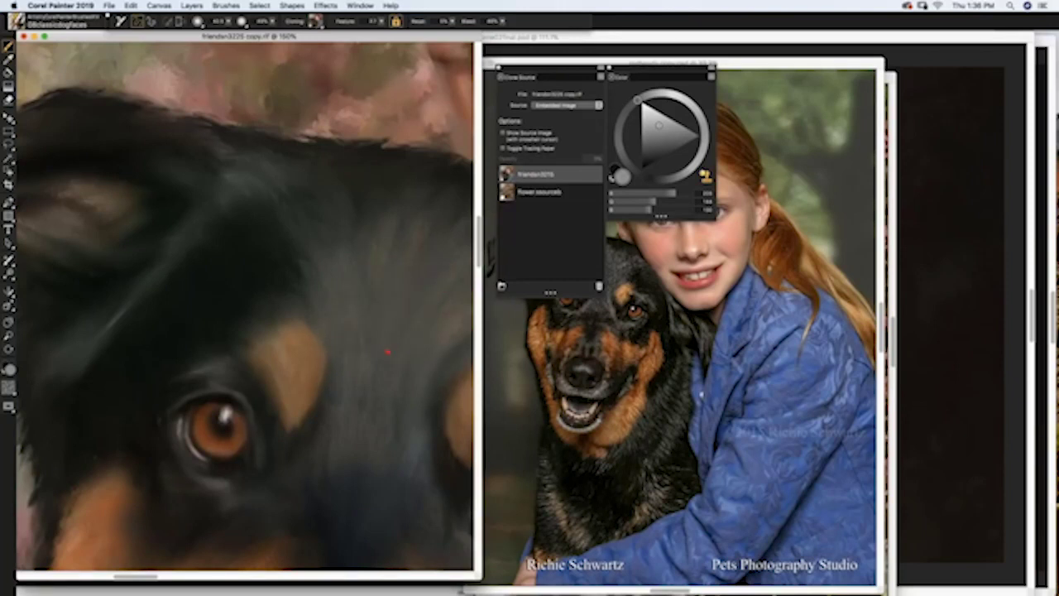
Step: Toggle tracing paper on and off to compare the dog's painted fur direction with the embedded photo
key(super+t)
key(super+t)
key(super+t)
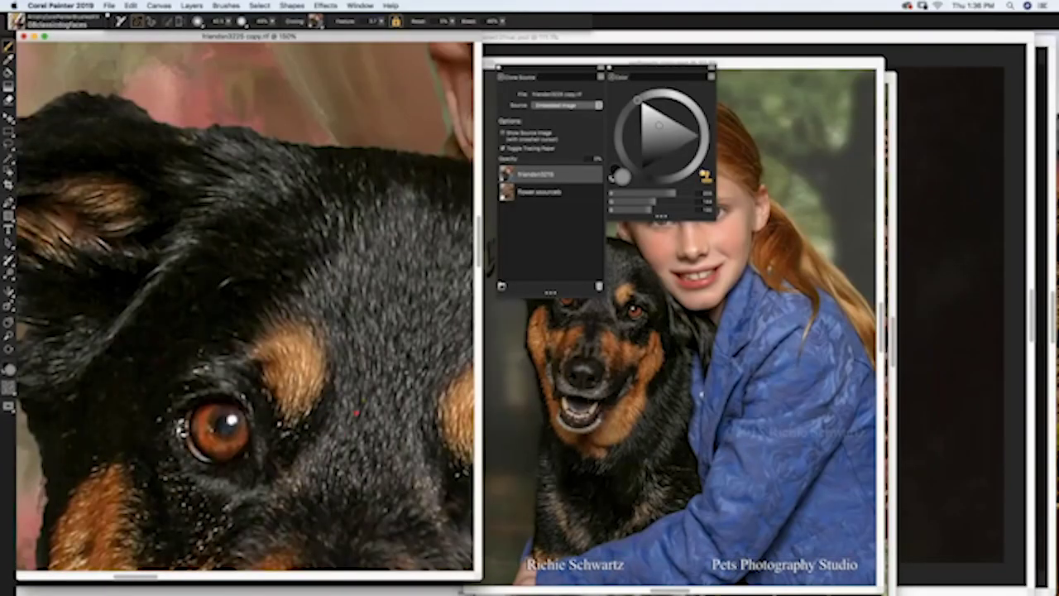
key(super+t)
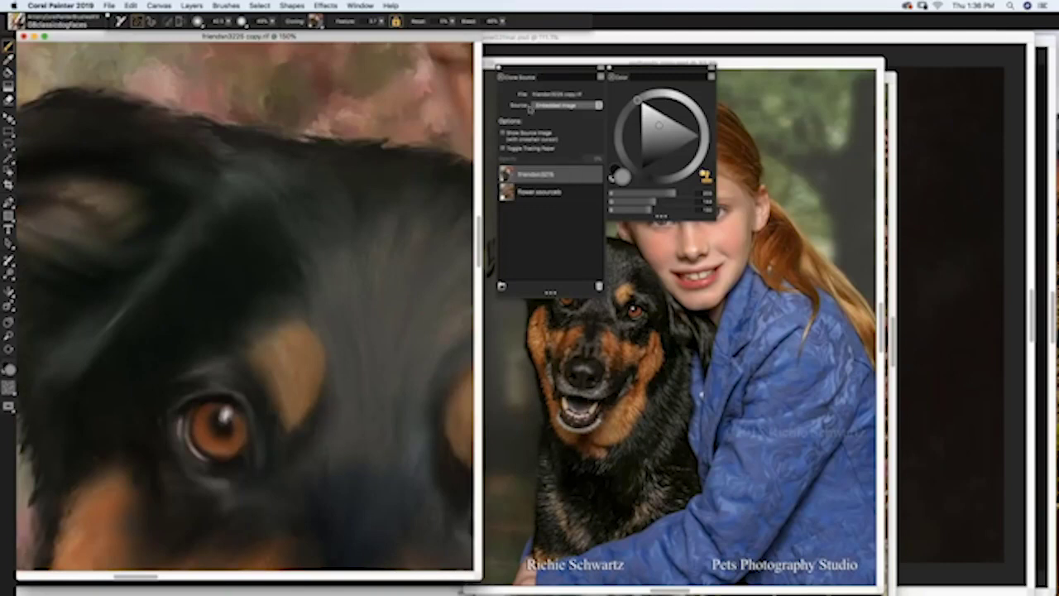
Step: Raise the tracing paper opacity and compare the dog's fur with the blended overlay shown and hidden
key(super+t)
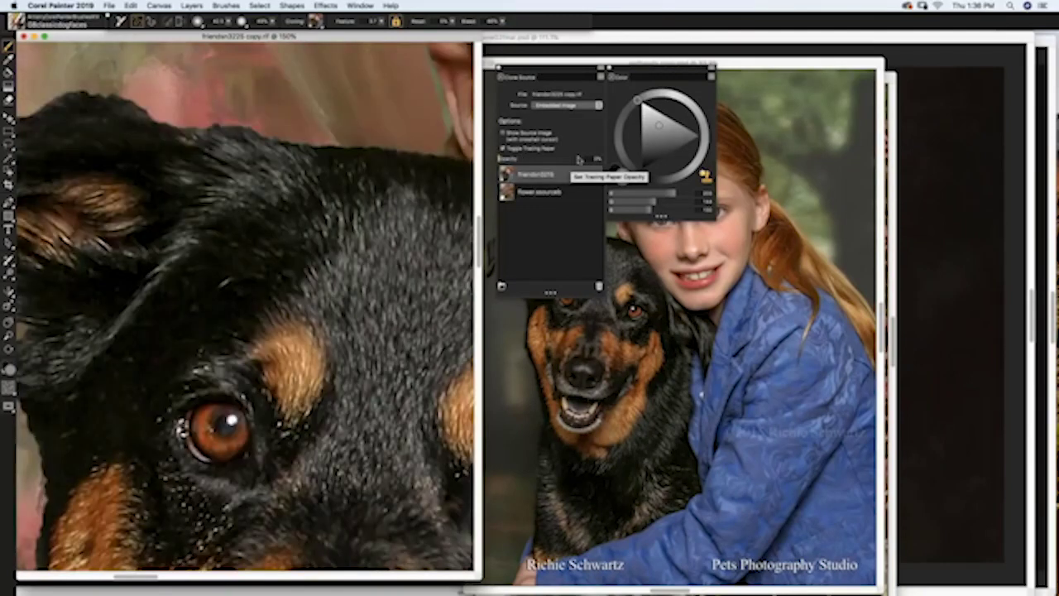
mouse_move(506, 159)
mouse_down()
mouse_move(558, 163)
mouse_move(553, 170)
mouse_up()
key(super+t)
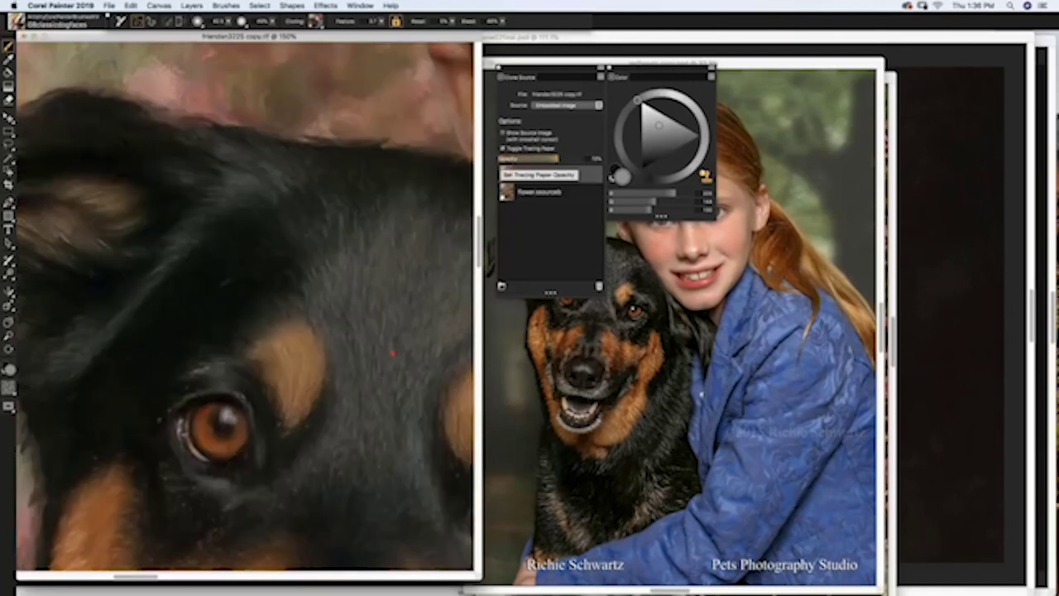
key(super+t)
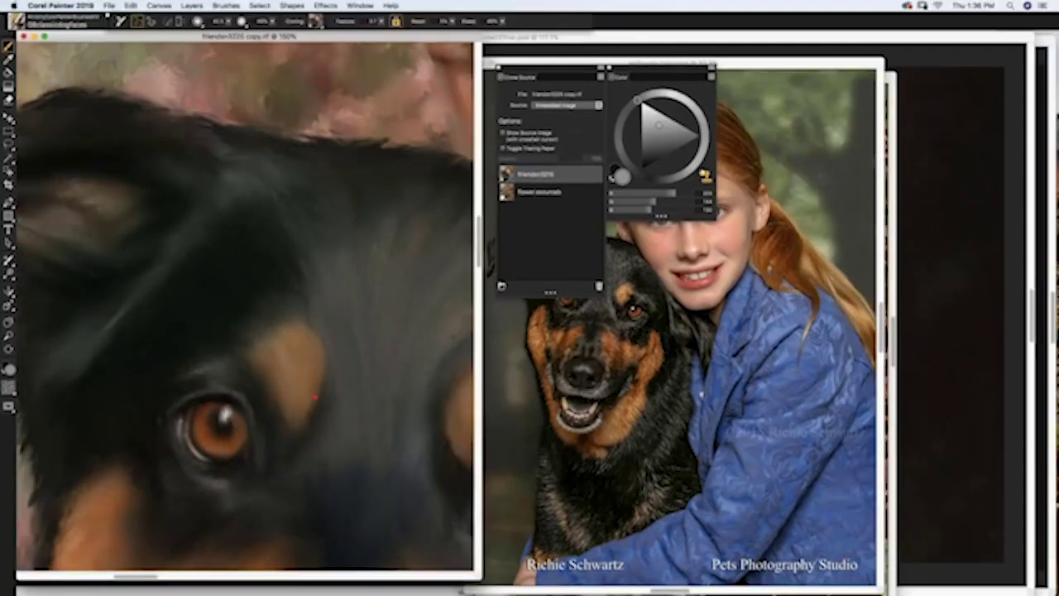
key(super+t)
key(super+t)
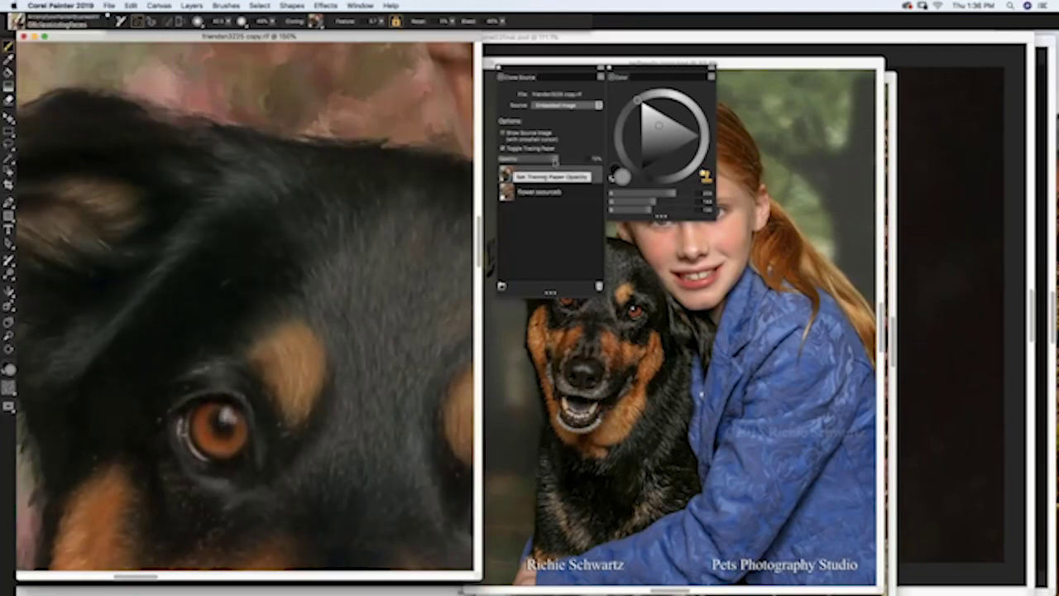
Step: Set the tracing paper opacity to 0% and compare the dog's source fur with the painting
key(super+t)
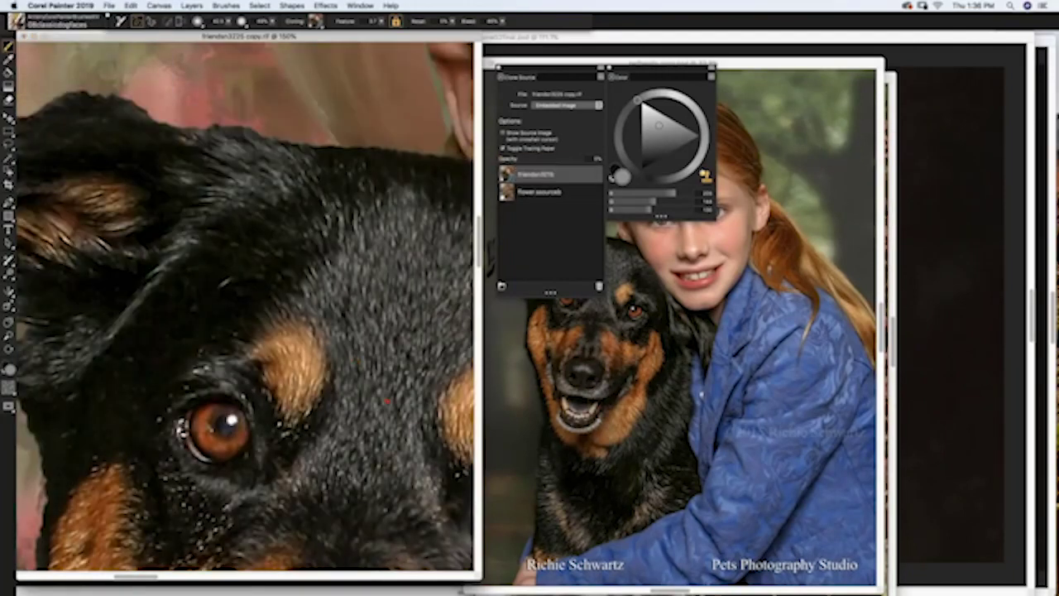
key(super+t)
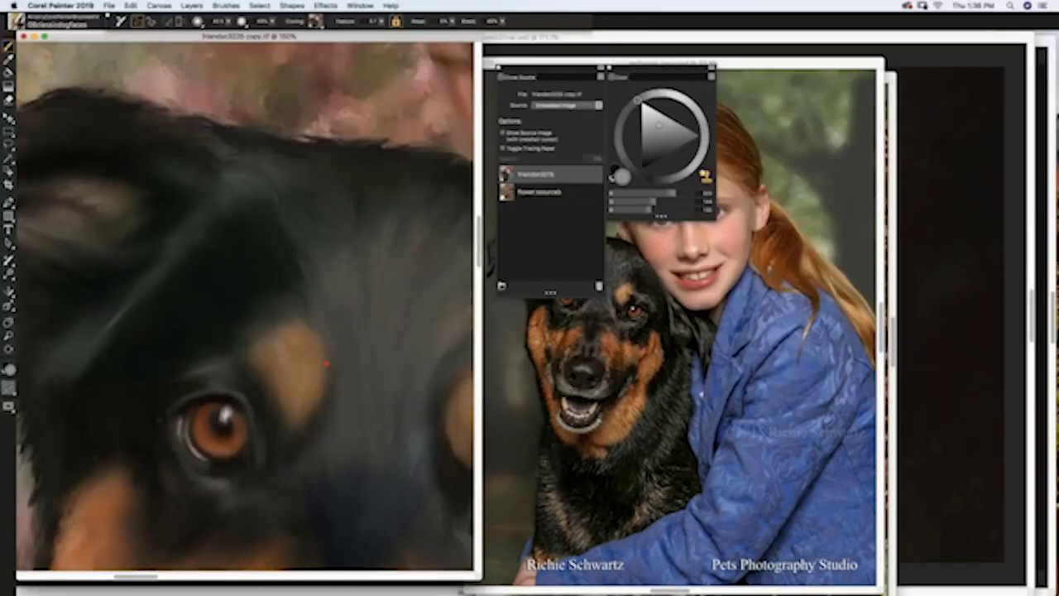
key(super+t)
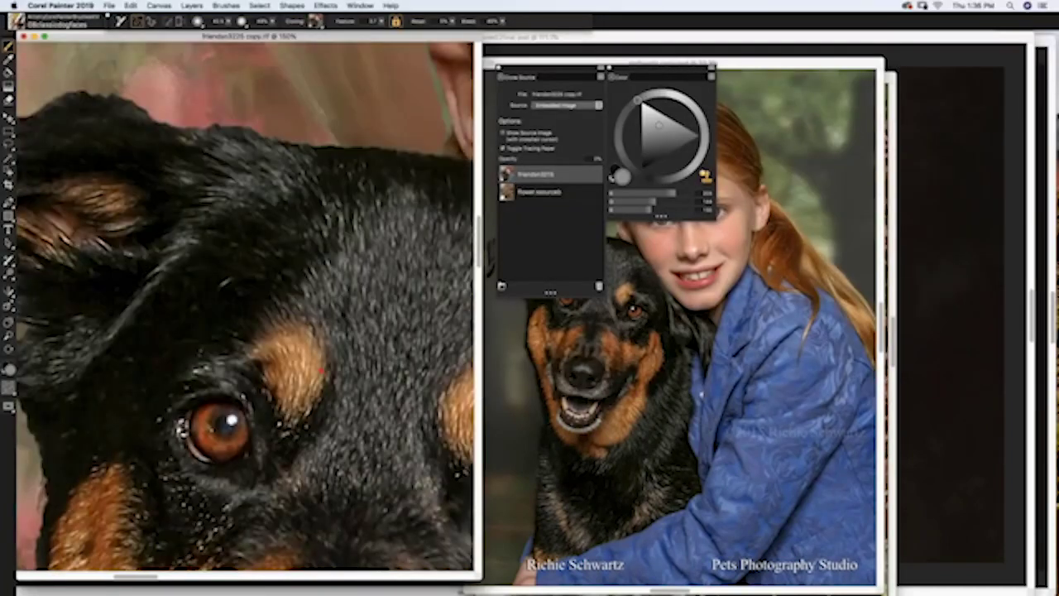
key(super+t)
Step: Switch the clone source to the flower image and compare it with the painted background beside the dog's ear
scroll(378, 258, left, 10)
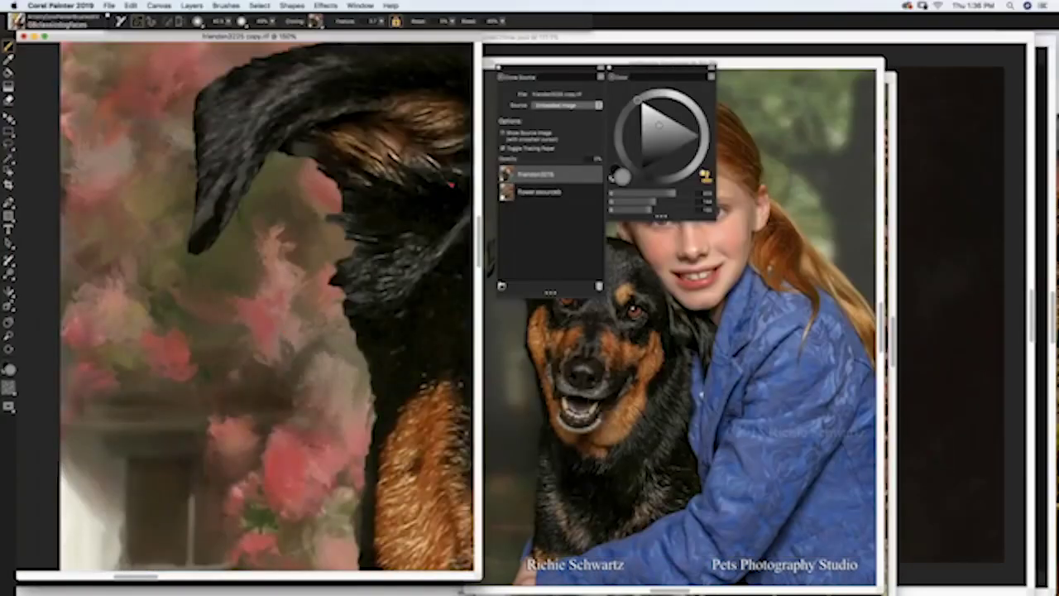
click(560, 194)
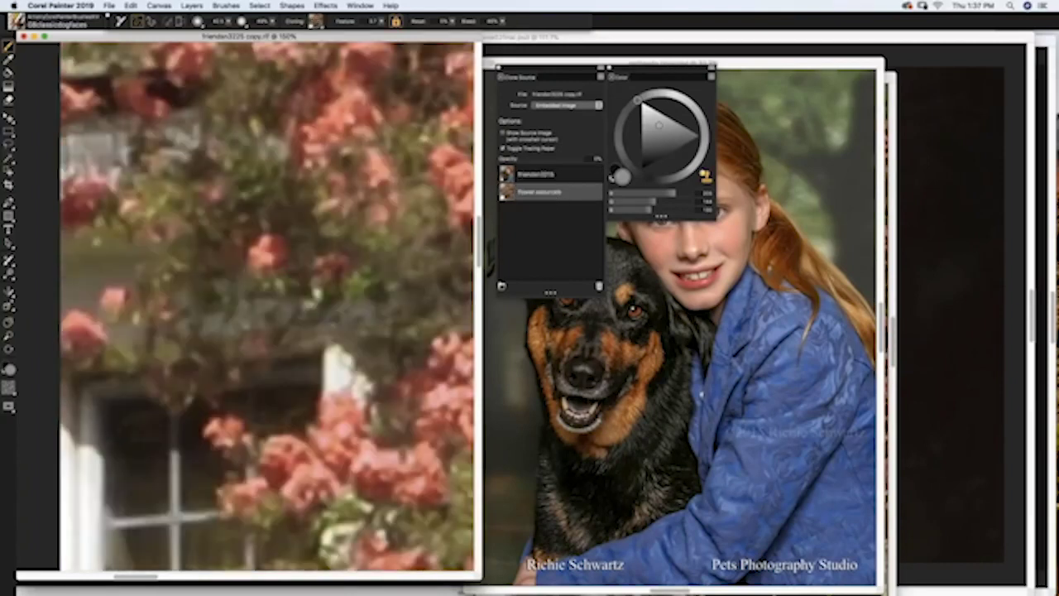
key(super+t)
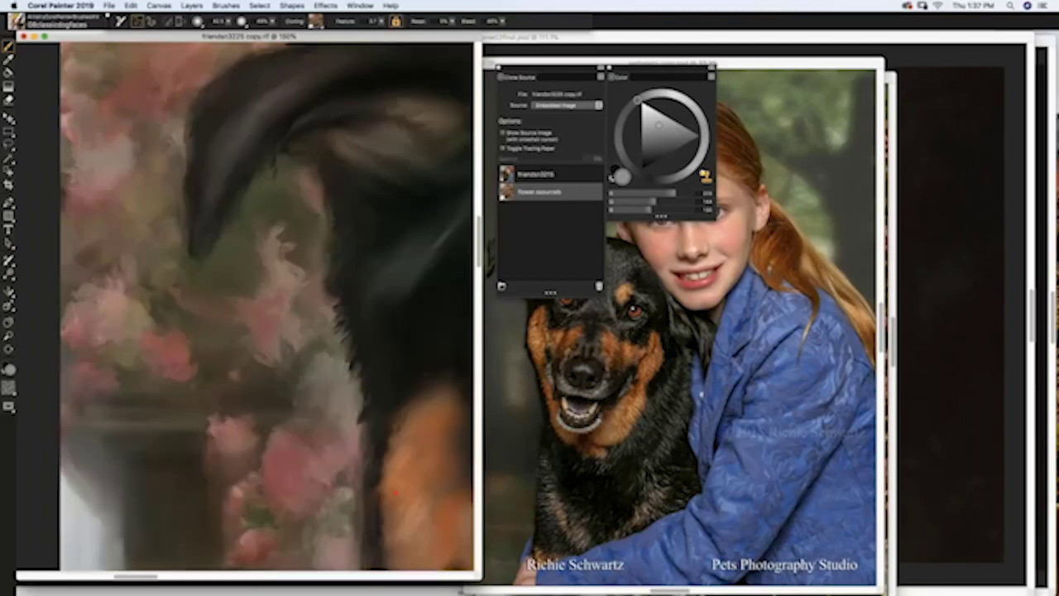
key(super+t)
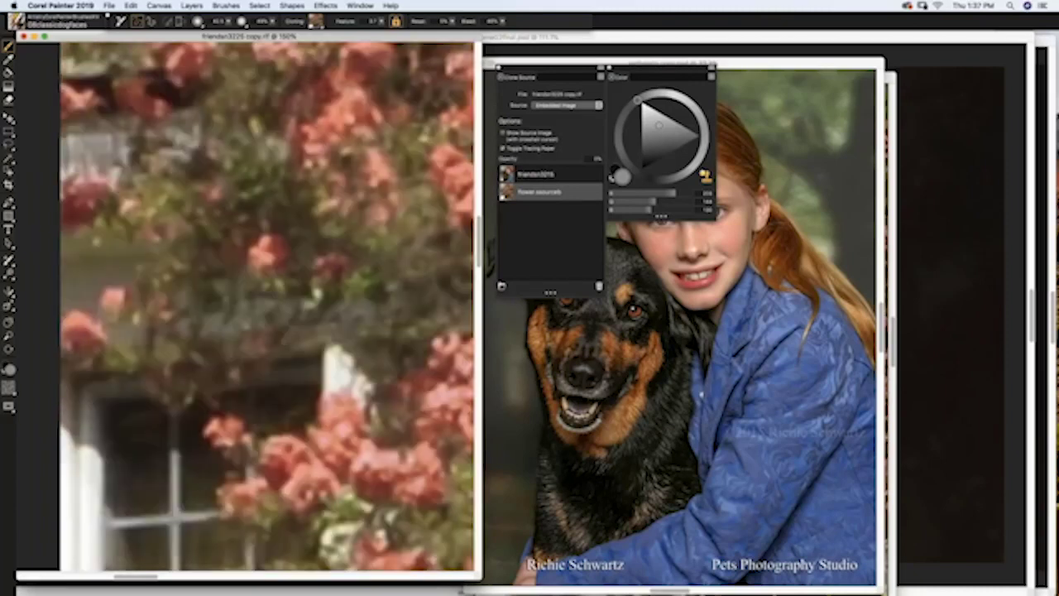
Step: Repeatedly show and hide the flower source with tracing paper while comparing blossom placement with the painted background around the dog's ear
key(super+t)
key(super+t)
key(super+t)
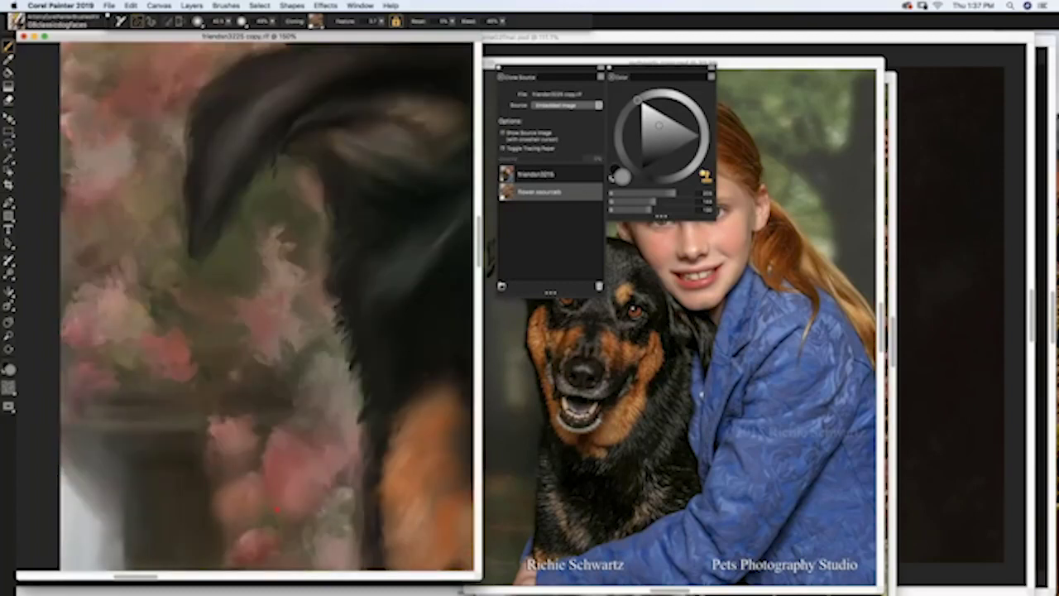
key(super+t)
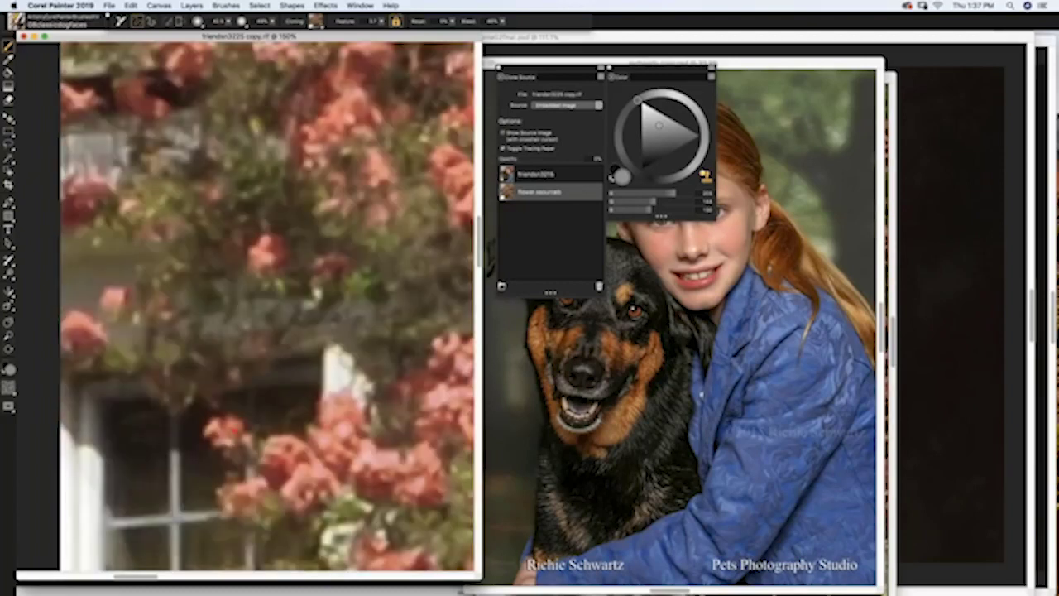
key(super+t)
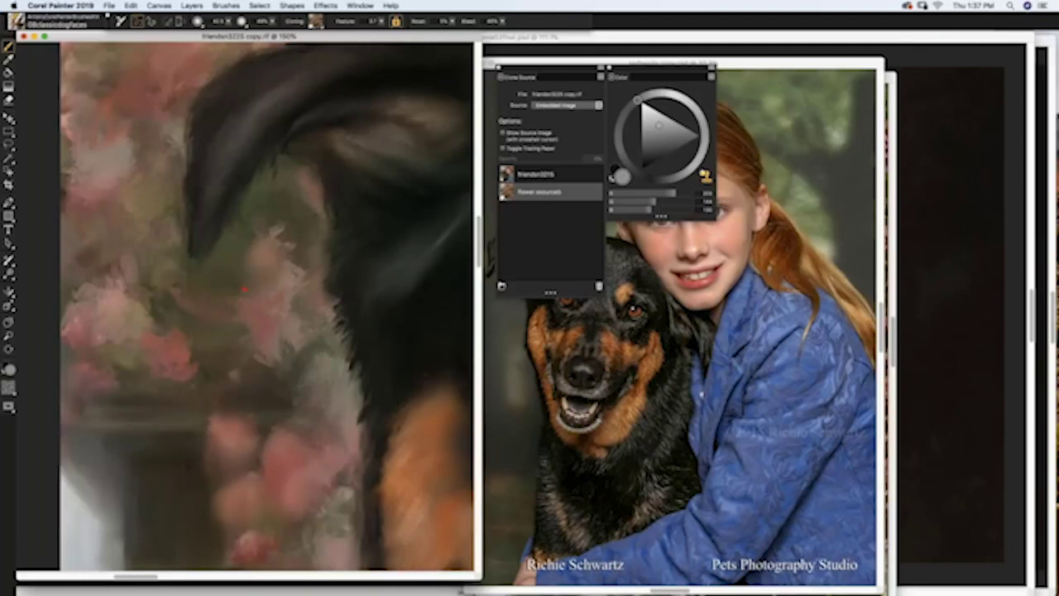
key(super+t)
key(super+t)
key(super+t)
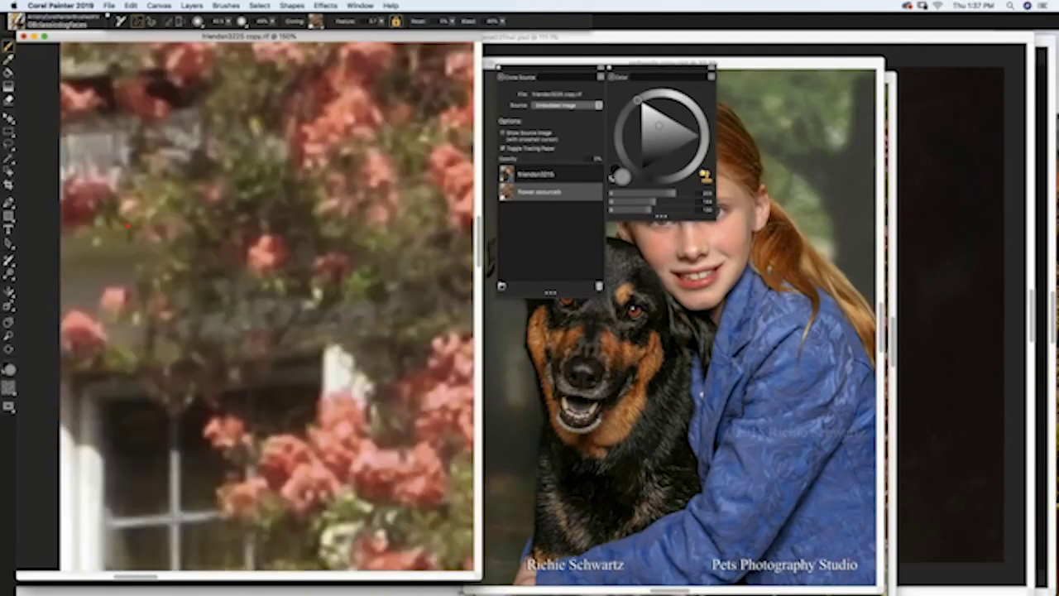
key(super+t)
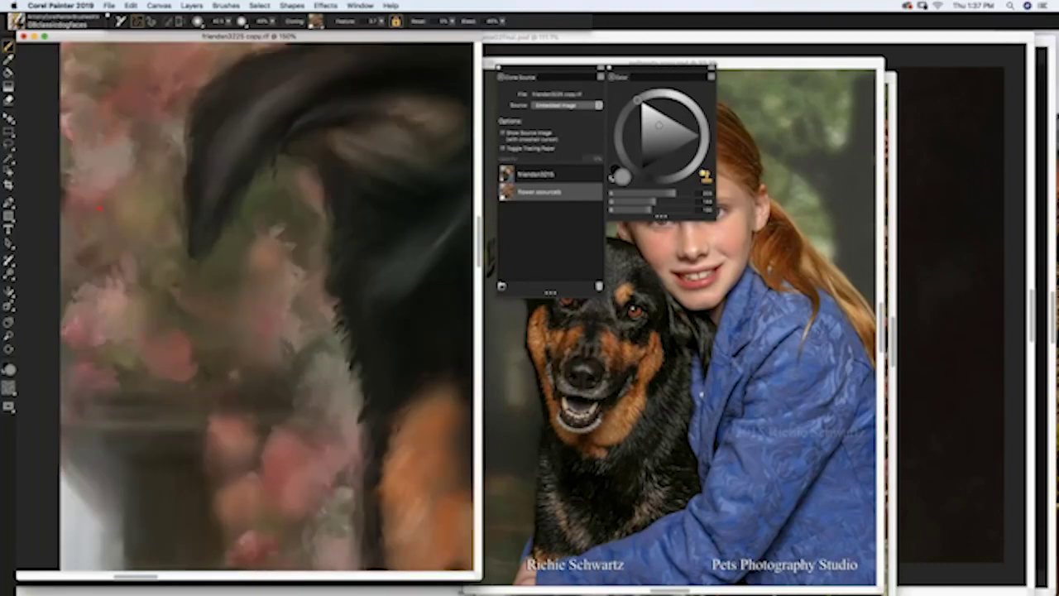
key(super+z)
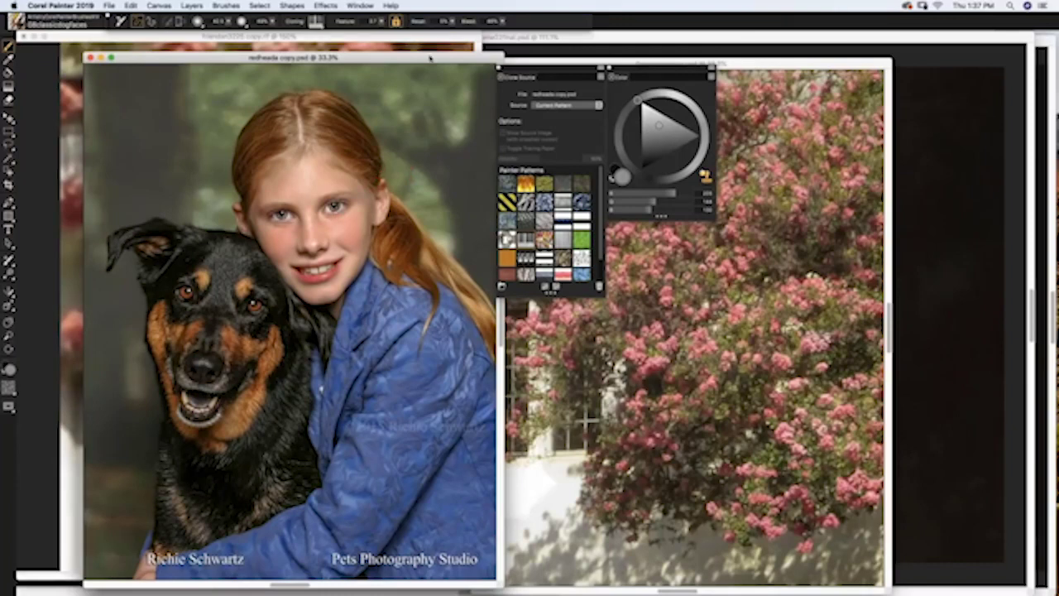
Step: Close the girl-and-dog painting along with its source photo and the flower source image
drag(427, 57, 464, 61)
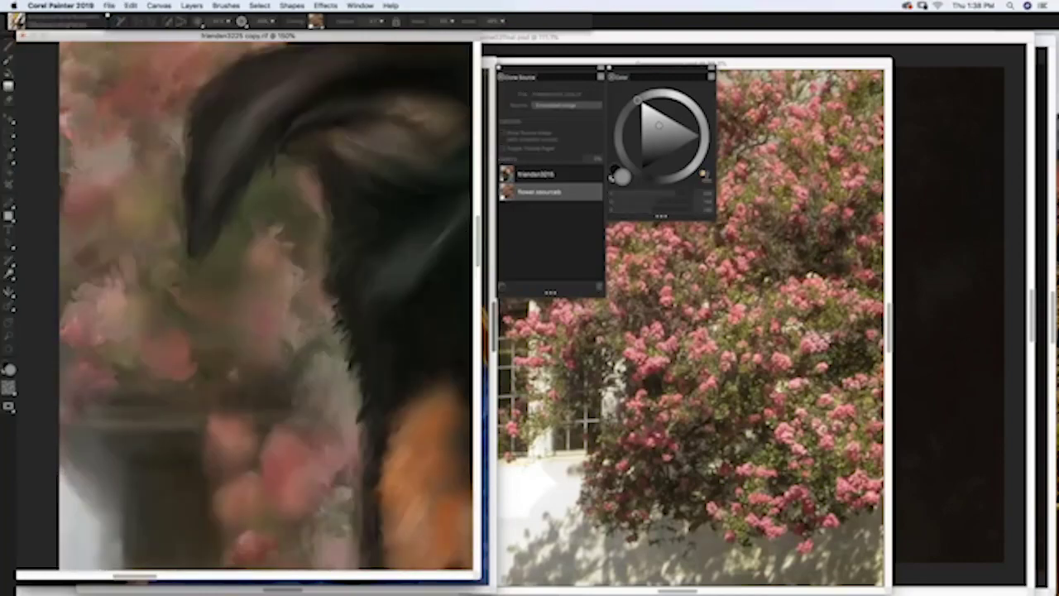
key(super+w)
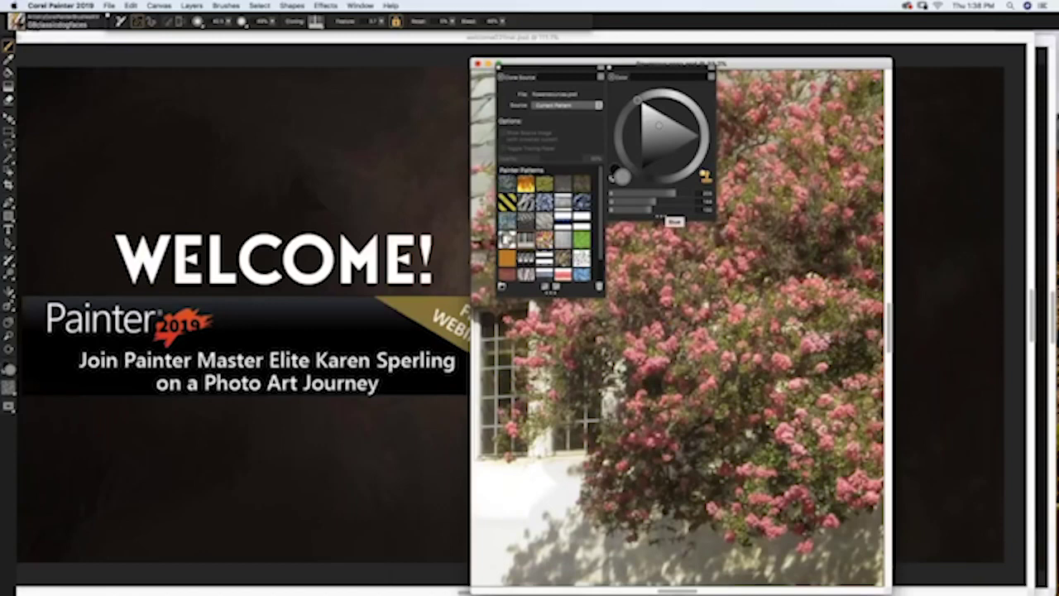
drag(786, 63, 465, 63)
key(super+w)
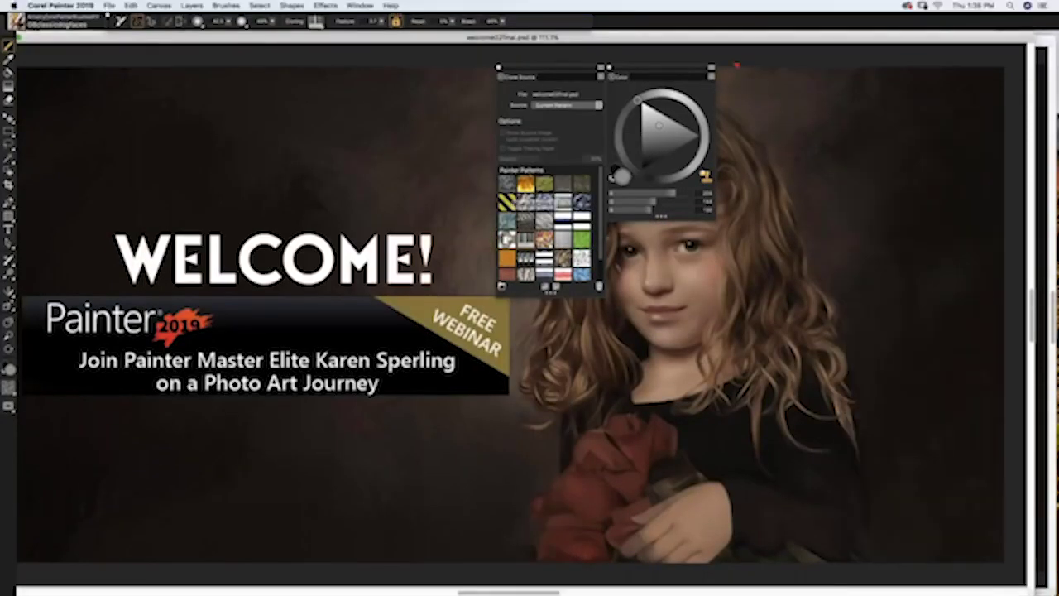
Step: Open the portrait painting paintingcaravaggio025.rif
click(109, 6)
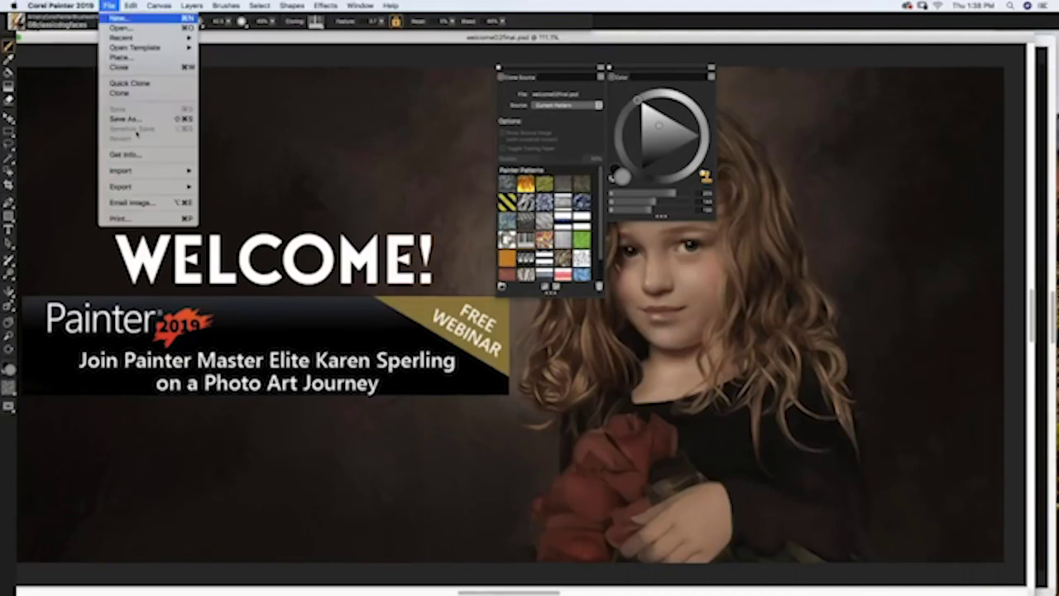
click(122, 28)
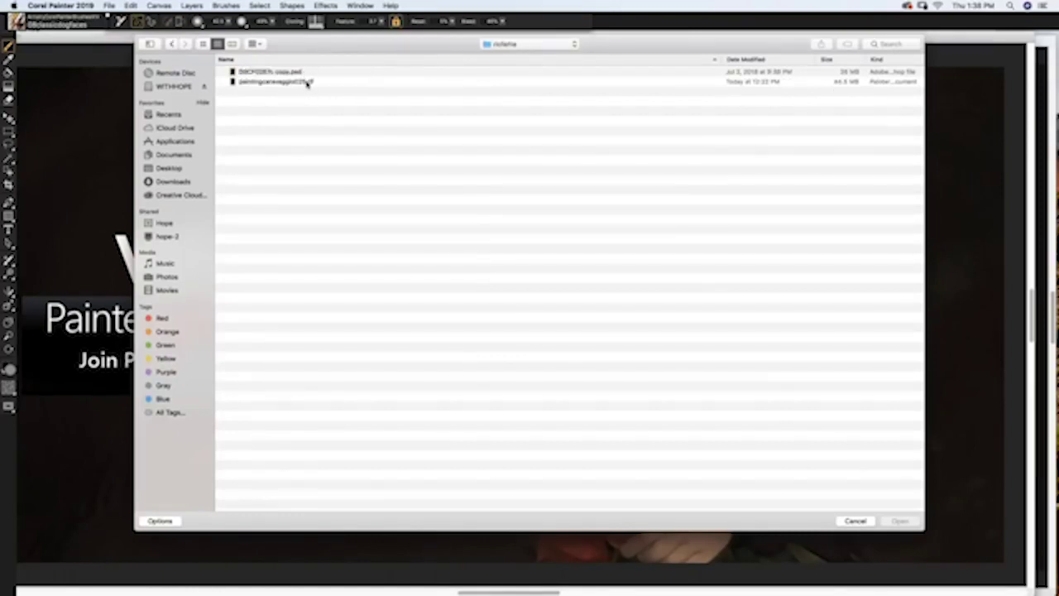
click(308, 83)
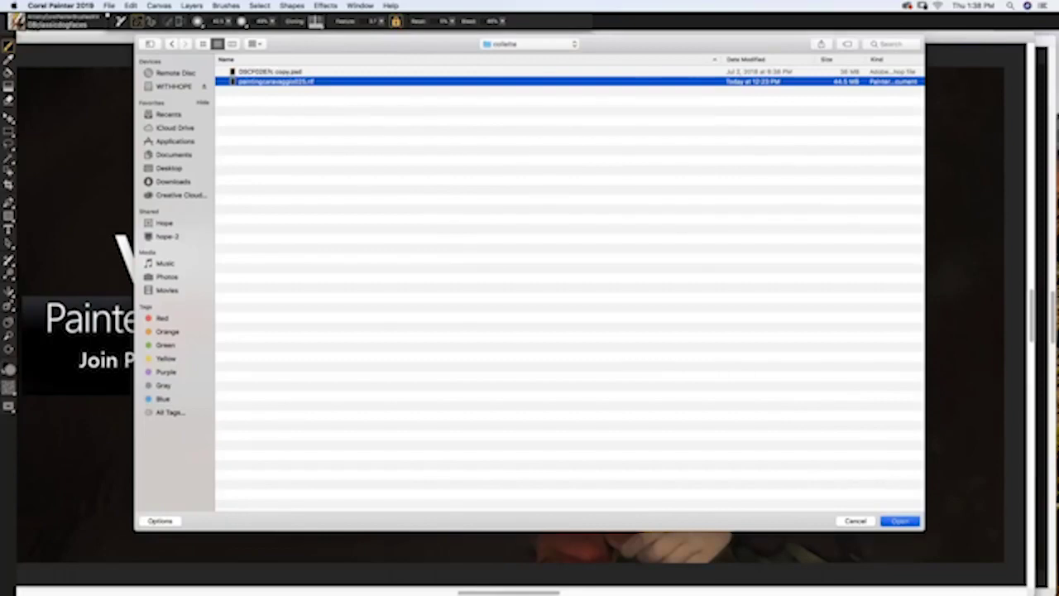
key(Return)
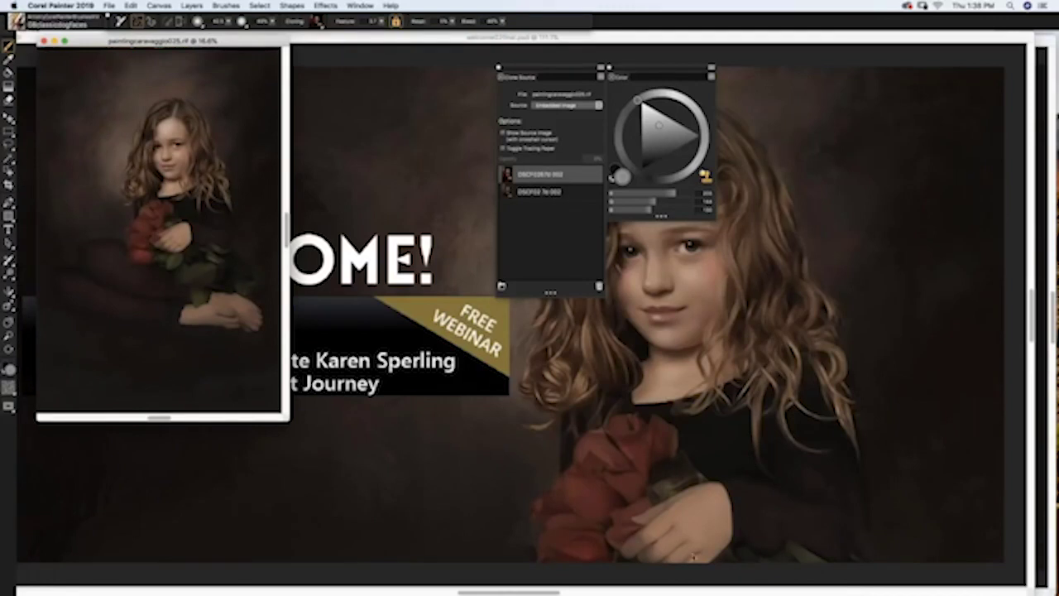
Step: Enlarge the portrait to 66.7%, move the Color panel clear of the girl's face, and close the Clone Source panel
key(super+equal)
key(super+equal)
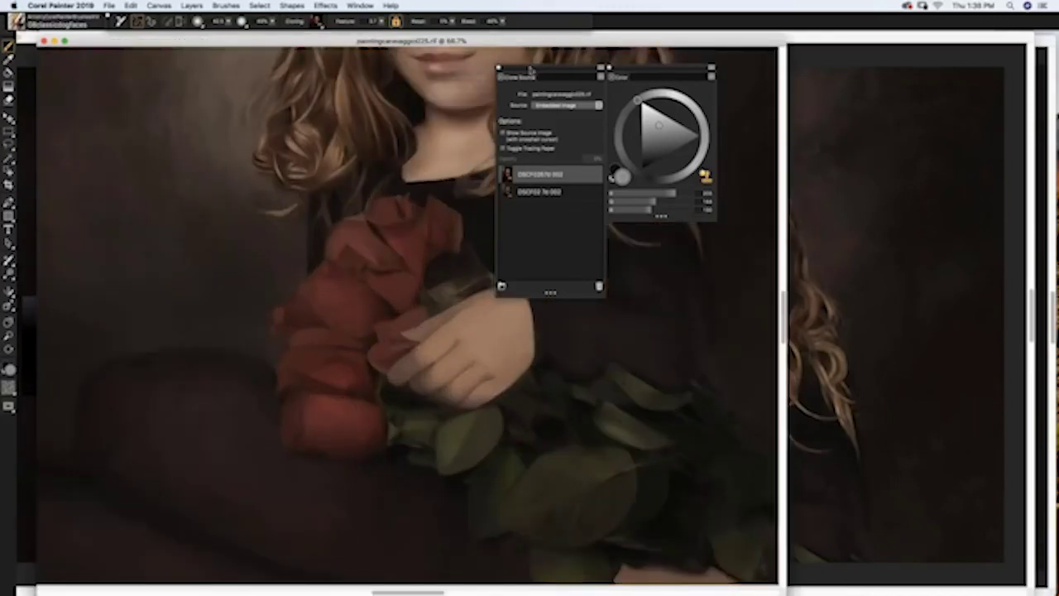
drag(530, 76, 749, 347)
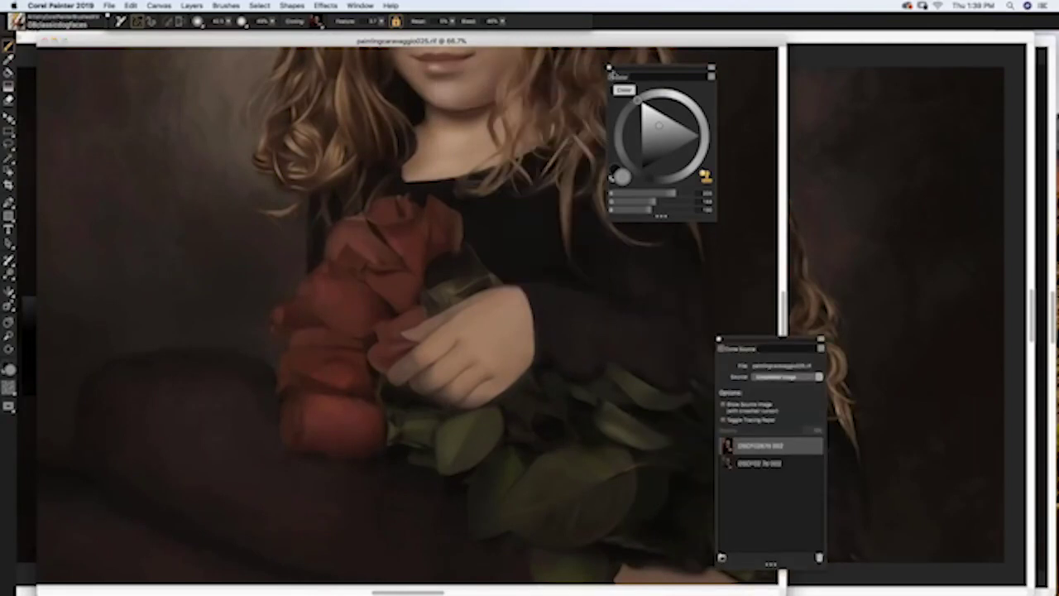
mouse_move(629, 76)
mouse_down()
mouse_move(724, 153)
mouse_move(738, 191)
mouse_up()
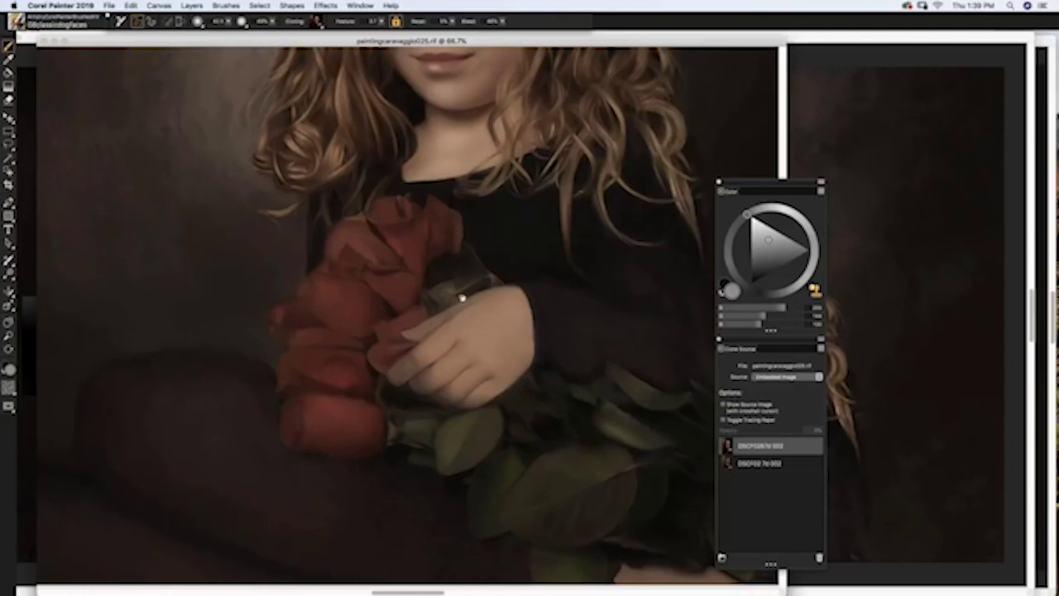
scroll(471, 413, up, 5)
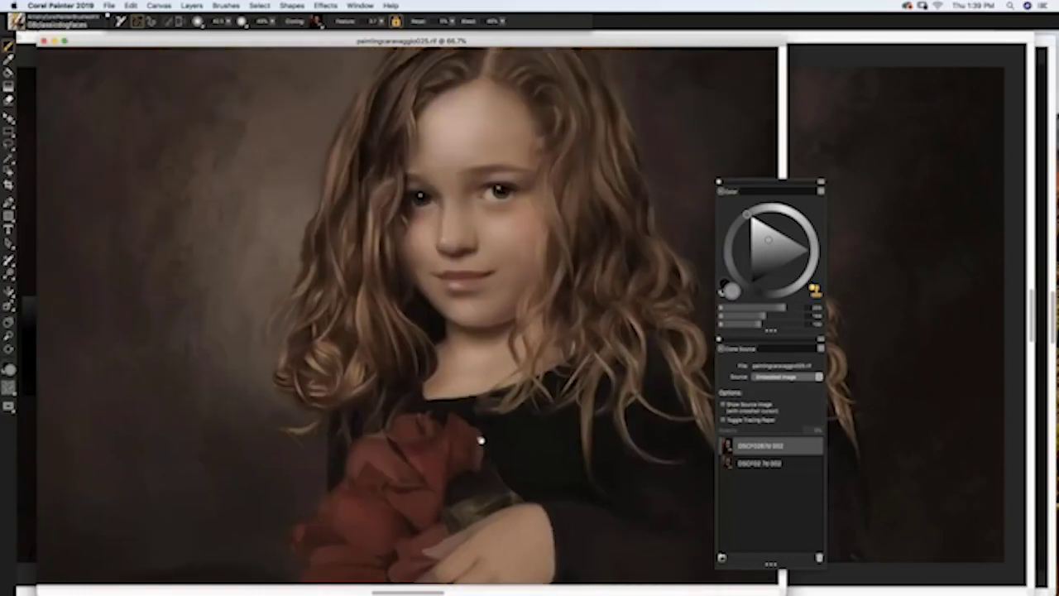
scroll(480, 441, up, 2)
mouse_move(757, 190)
mouse_down()
mouse_move(755, 69)
mouse_move(772, 62)
mouse_up()
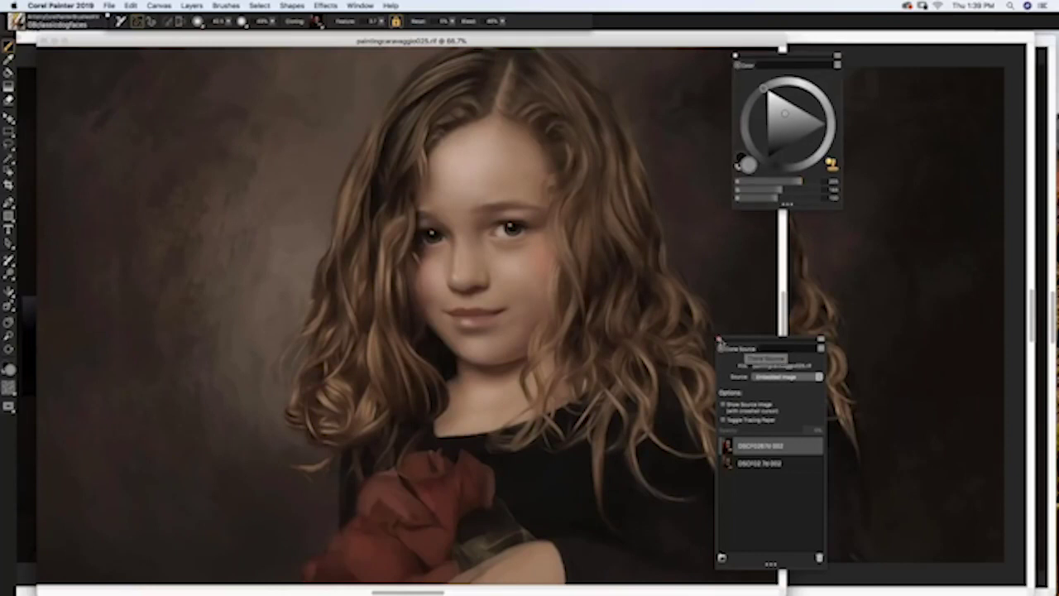
click(719, 338)
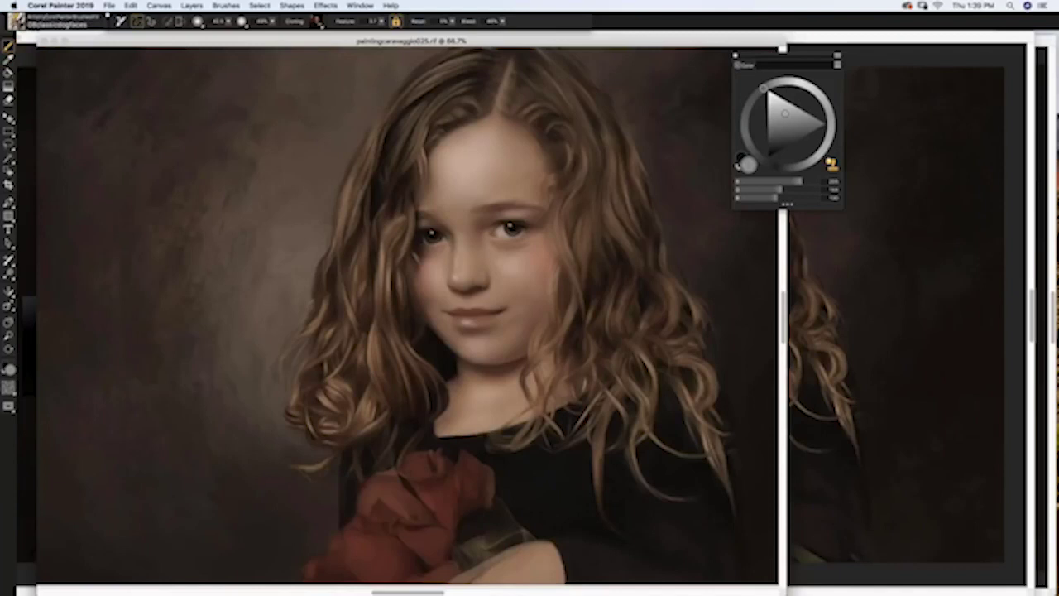
click(15, 21)
scroll(74, 248, up, 5)
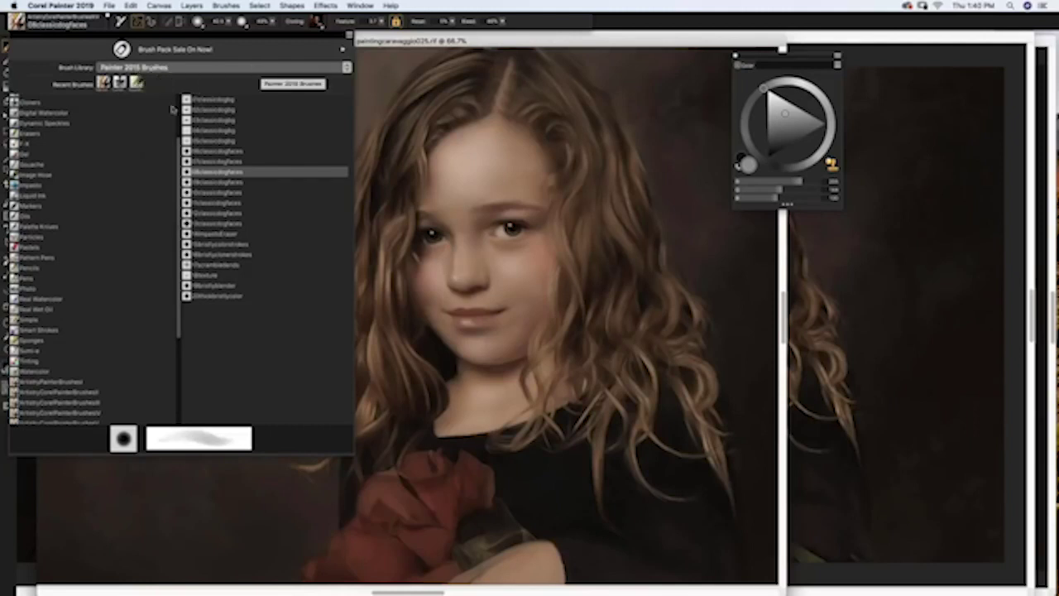
click(102, 82)
key(Escape)
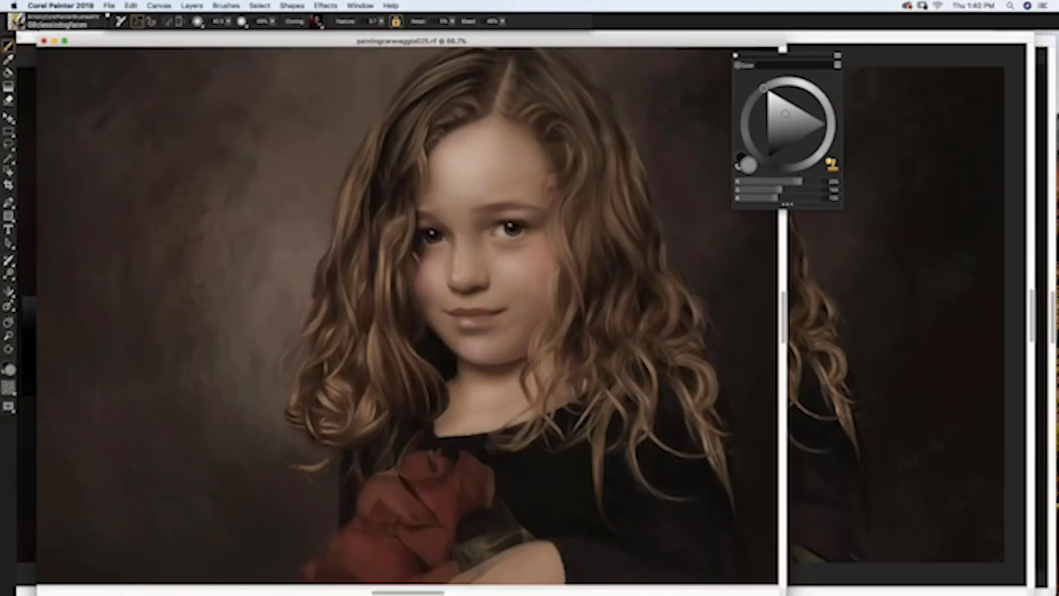
Step: Switch the brush library to Painter 2019 Brushes and choose the Grainy Oils Jitter brush from the Thick Paint category
click(14, 23)
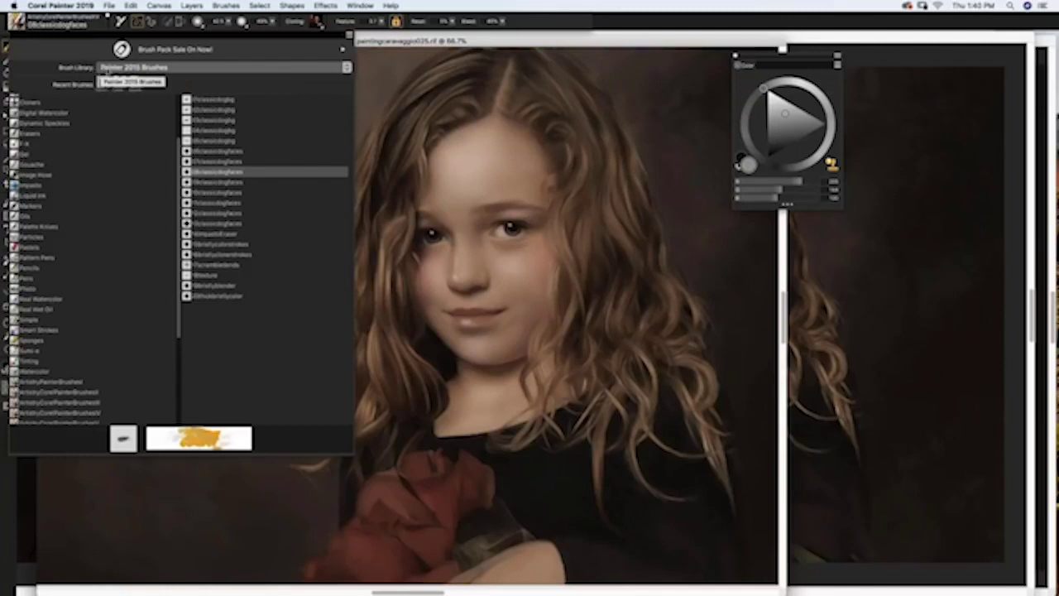
click(182, 68)
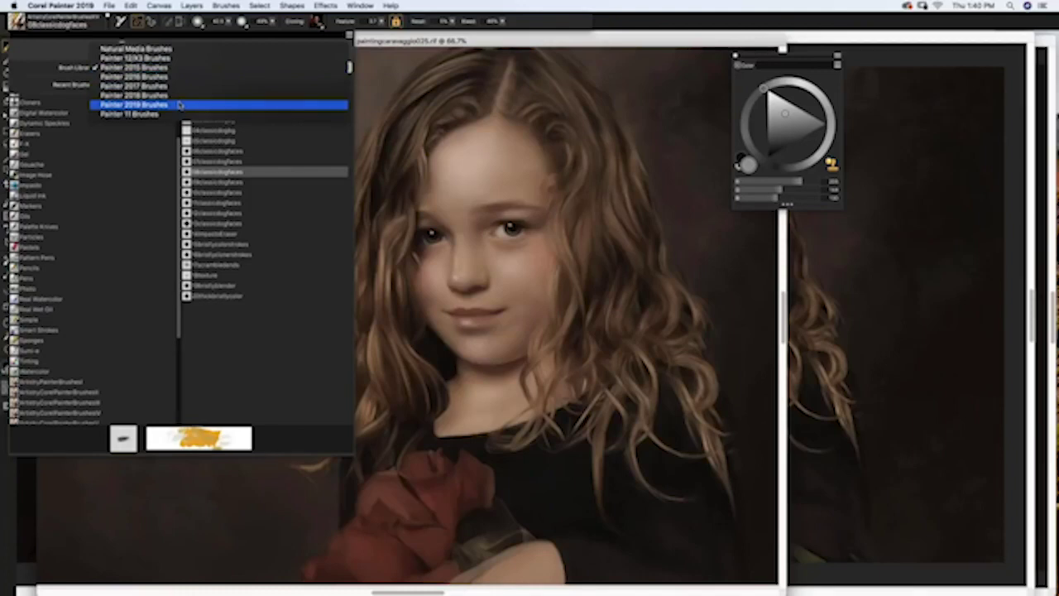
click(179, 105)
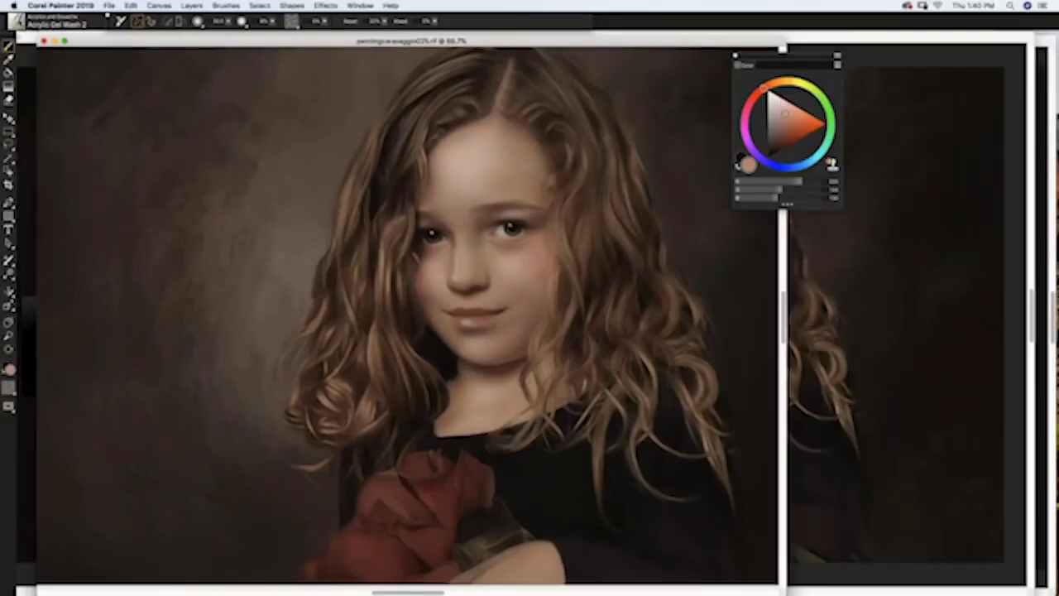
click(18, 12)
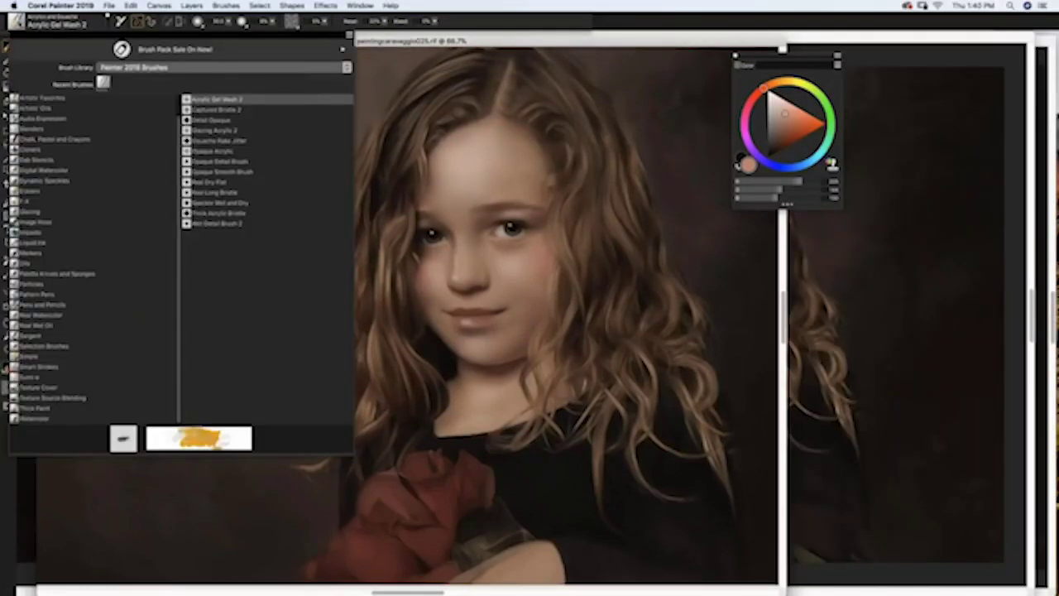
click(171, 70)
click(171, 76)
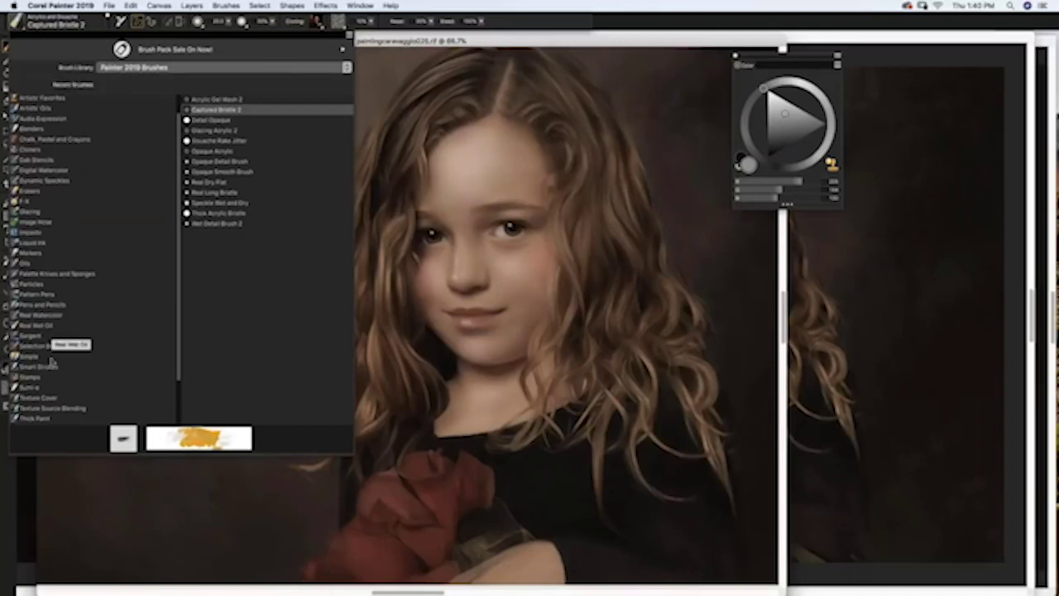
click(45, 419)
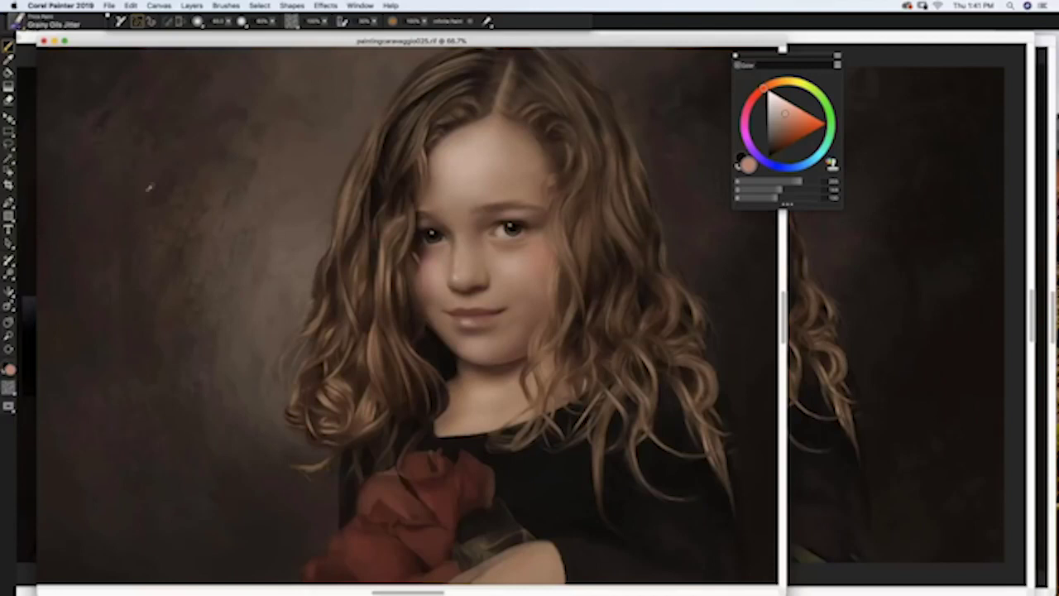
Step: Sample dark and lighter brown tones from the backdrop and paint curved, textured strokes over the background beside the girl's hair
alt+click(139, 147)
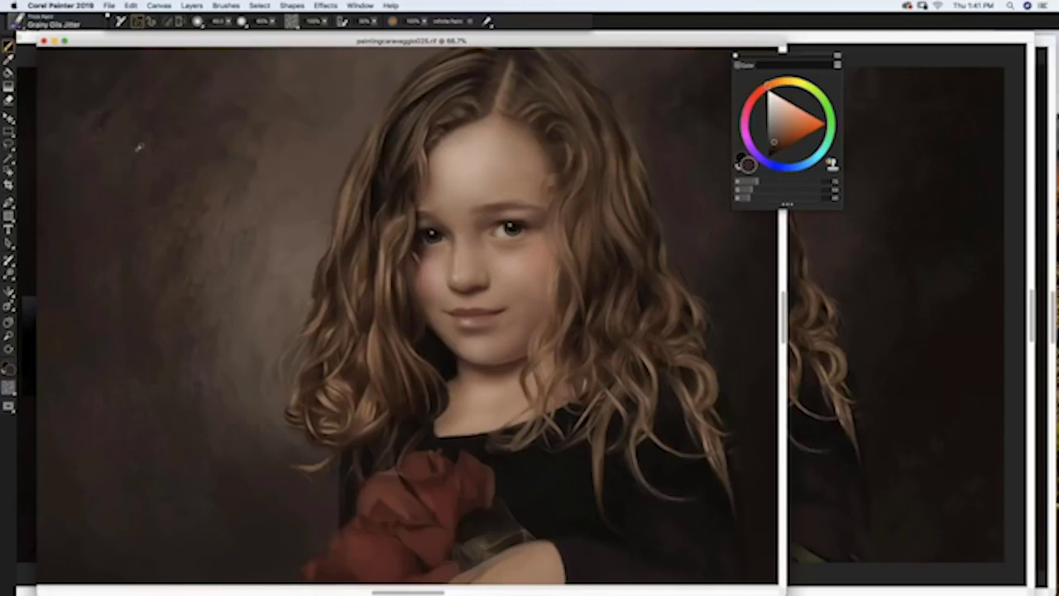
drag(211, 187, 175, 279)
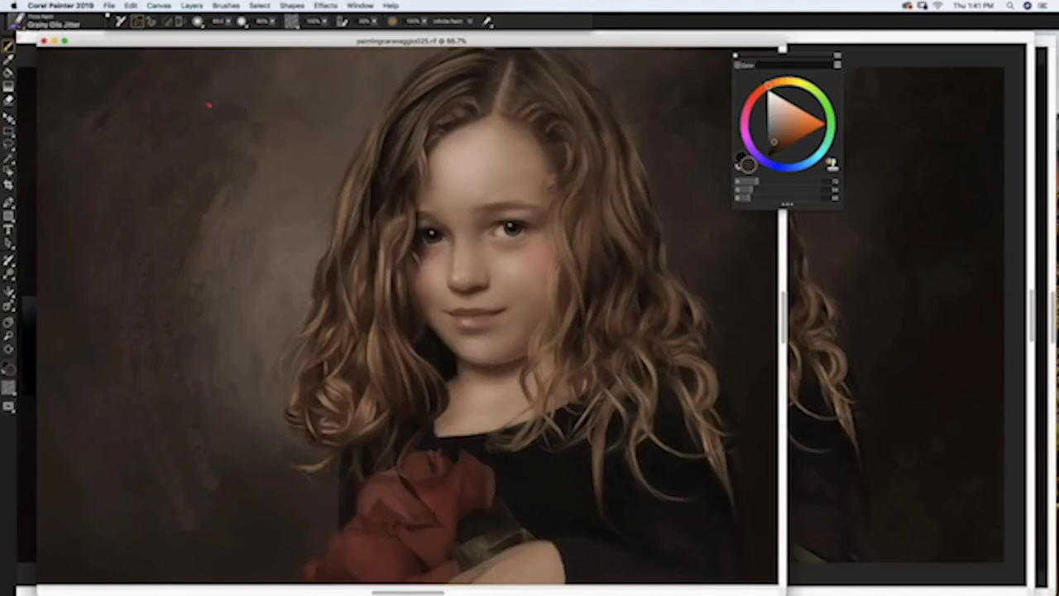
alt+click(228, 246)
mouse_move(250, 153)
mouse_down()
mouse_move(207, 233)
mouse_move(202, 291)
mouse_up()
drag(240, 177, 212, 314)
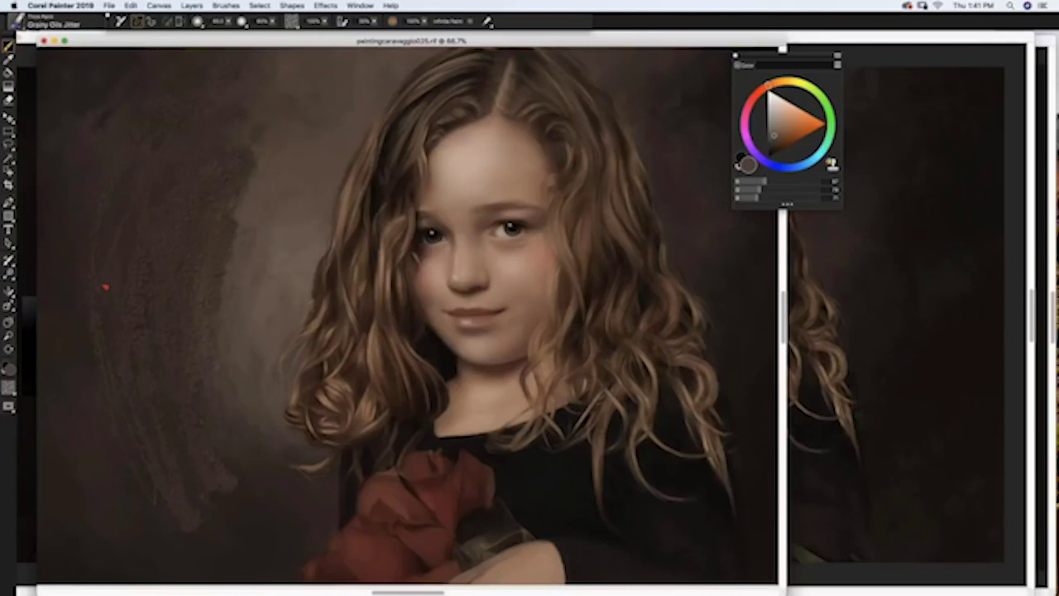
Step: Try more Grainy Oils Jitter strokes on the upper backdrop near the girl's hair and undo them
click(19, 23)
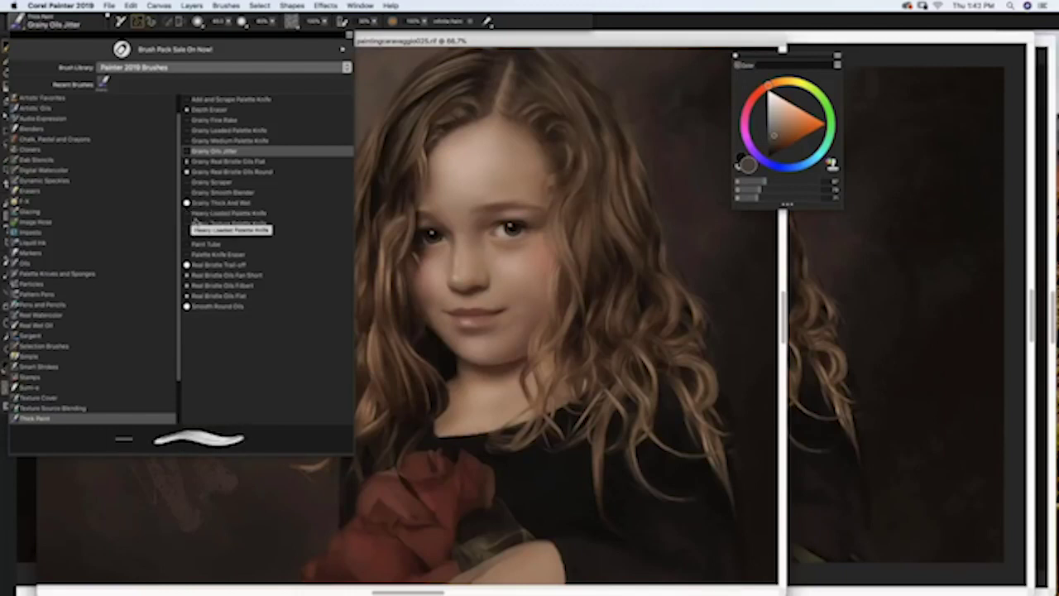
click(240, 154)
mouse_move(265, 163)
mouse_down()
mouse_move(289, 126)
mouse_move(225, 214)
mouse_move(313, 90)
mouse_up()
drag(252, 155, 300, 80)
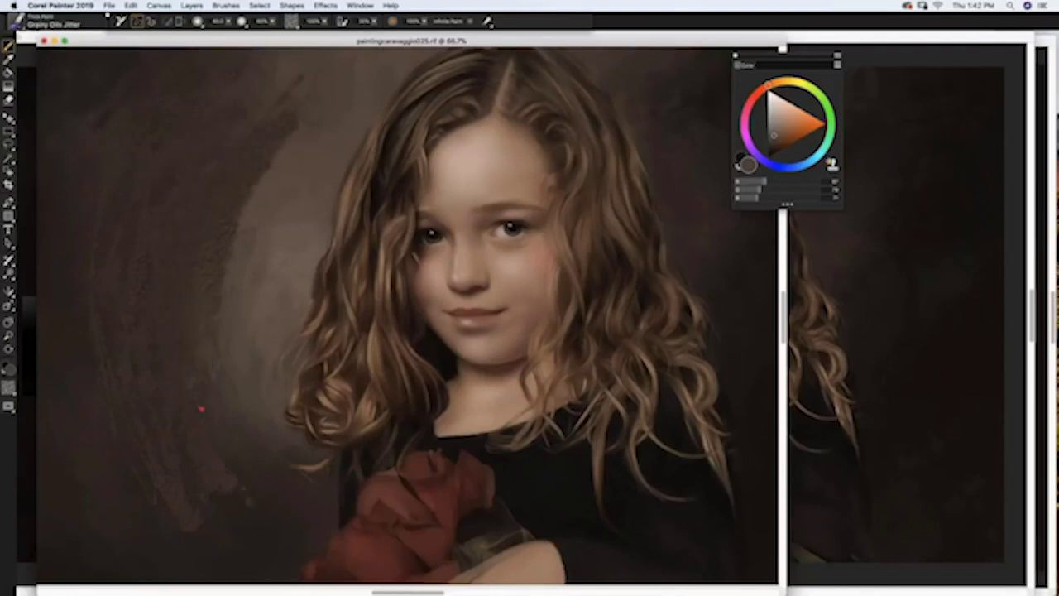
key(super+z)
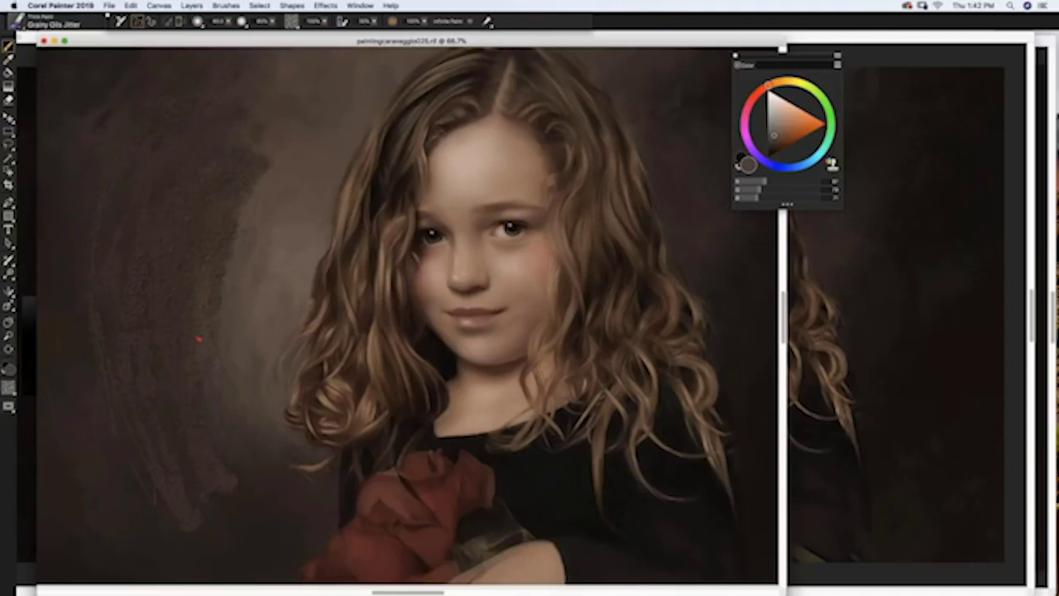
key(super+z)
Step: Choose the Grainy Real Bristle Oils Flat brush from Thick Paint and paint long curved strokes over the backdrop beside the girl's hair
click(17, 23)
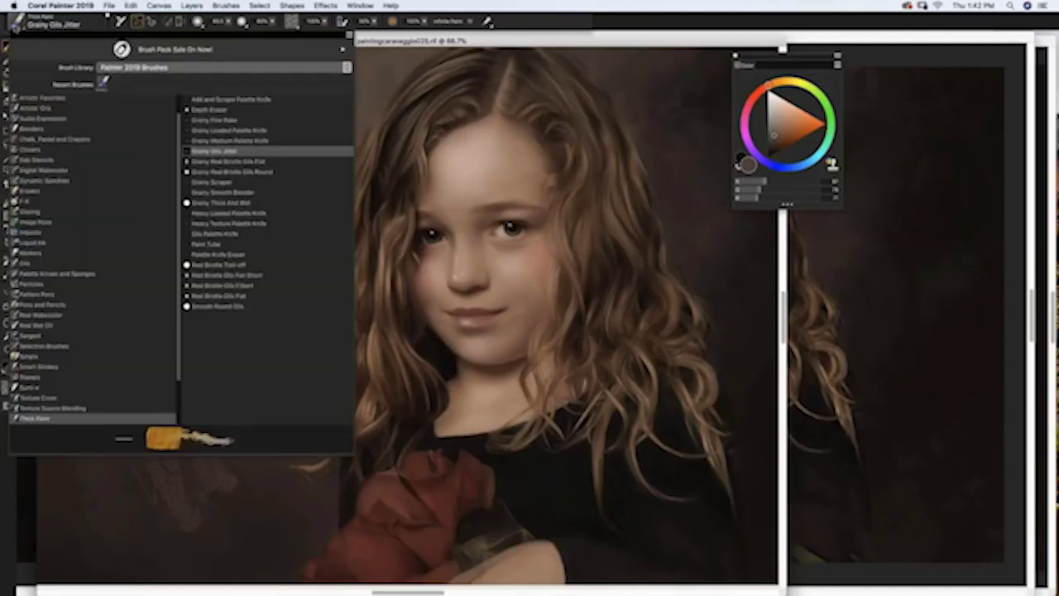
click(263, 162)
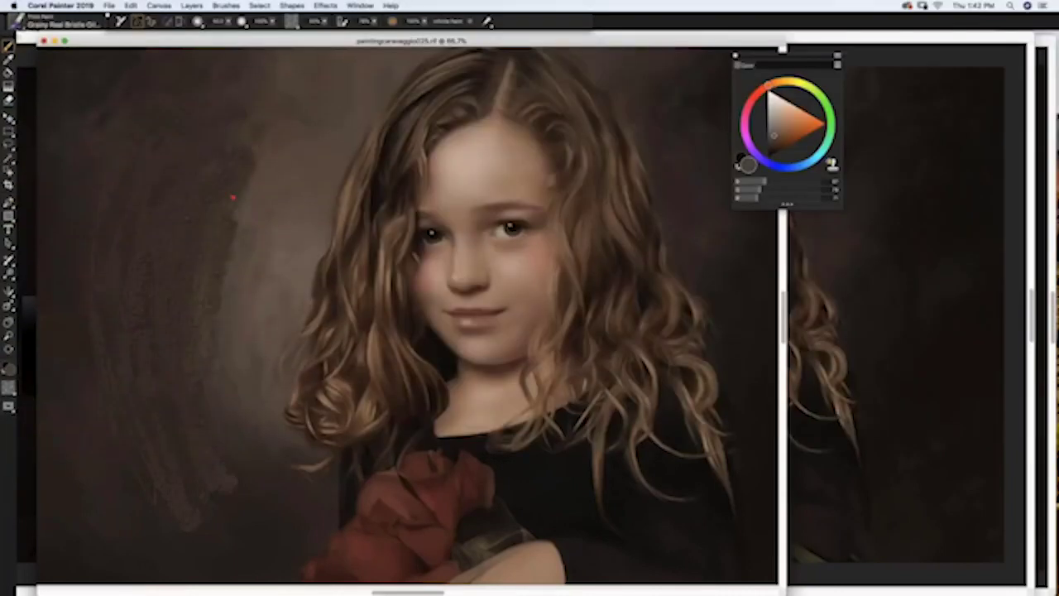
drag(248, 212, 188, 240)
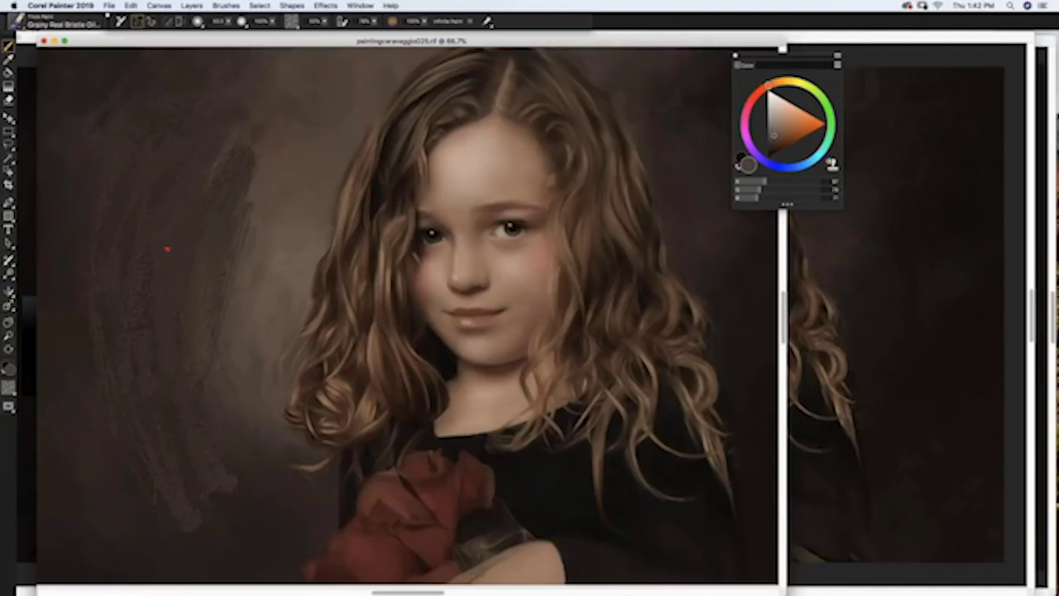
mouse_move(201, 449)
mouse_down()
mouse_move(256, 504)
mouse_move(206, 386)
mouse_move(253, 480)
mouse_move(229, 249)
mouse_move(308, 69)
mouse_move(244, 77)
mouse_up()
mouse_move(103, 188)
mouse_down()
mouse_move(72, 259)
mouse_move(101, 205)
mouse_move(101, 363)
mouse_move(177, 496)
mouse_move(139, 479)
mouse_up()
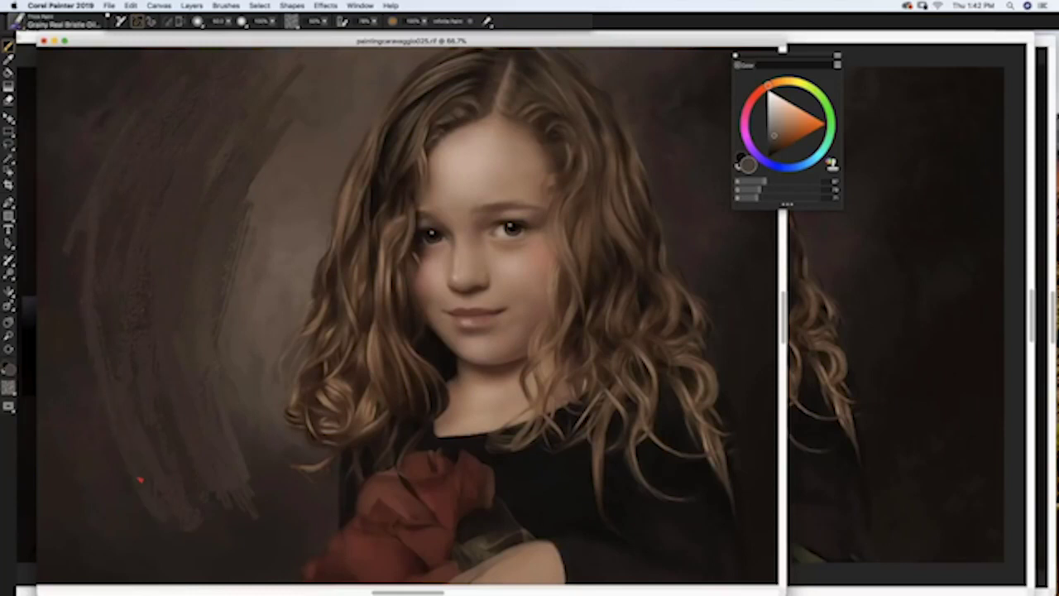
Step: Sample a darker brown from the backdrop and paint broader dark strokes over the textured area beside the hair
alt+click(92, 407)
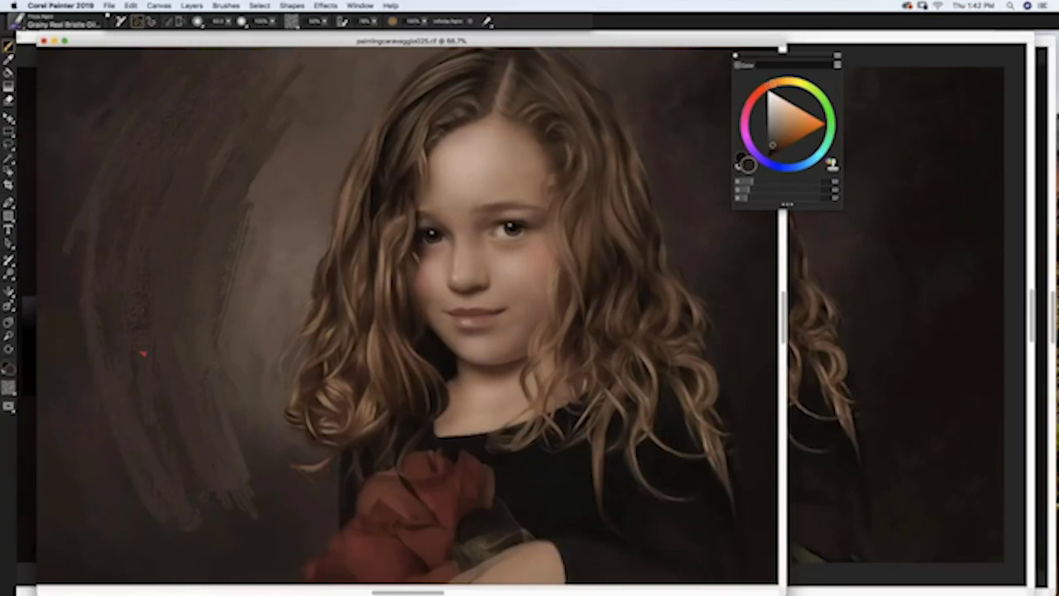
drag(103, 358, 156, 382)
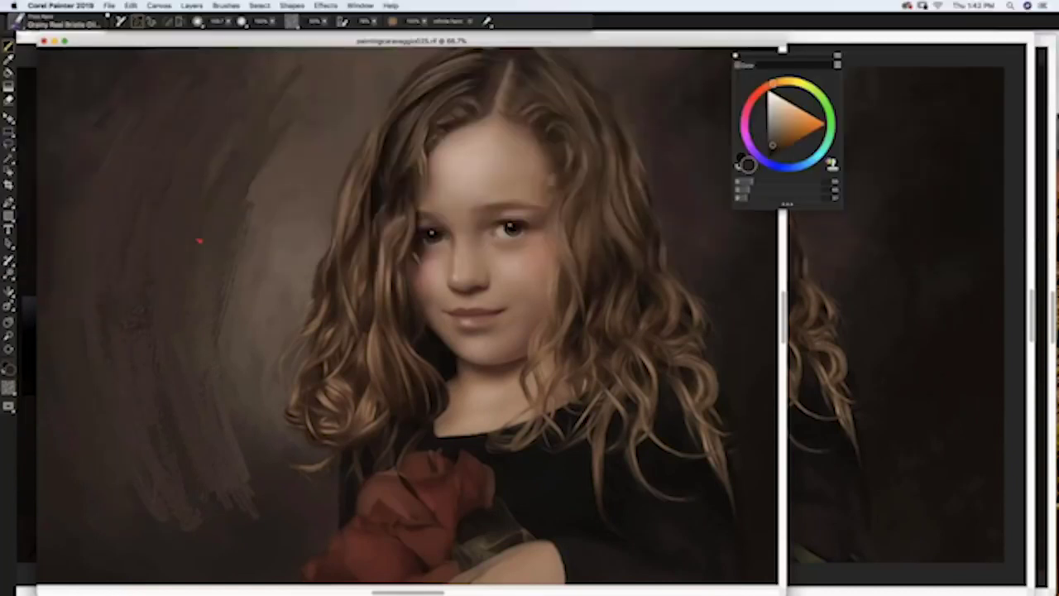
mouse_move(275, 175)
mouse_down()
mouse_move(220, 330)
mouse_move(231, 396)
mouse_up()
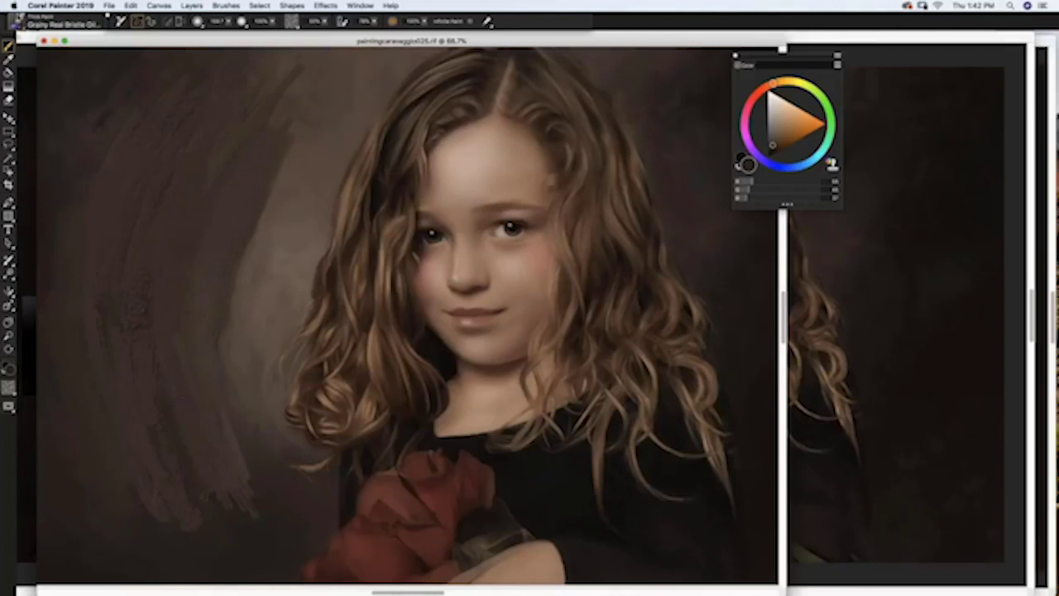
Step: Choose the Real Bristle Trail-off brush, sample the lighter brown near the hair, and paint long curved strokes over the backdrop
click(19, 21)
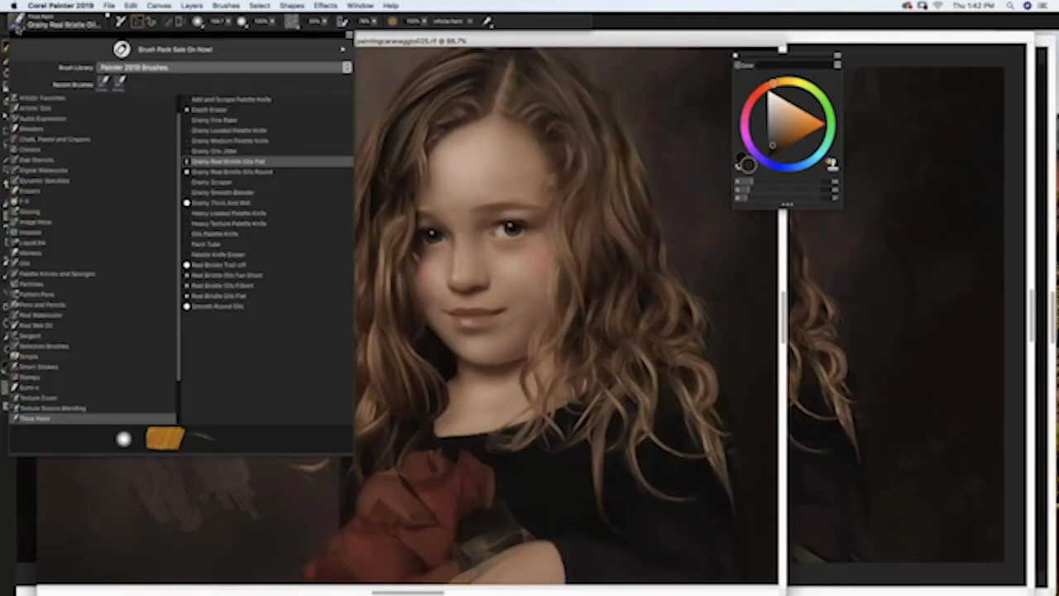
click(219, 265)
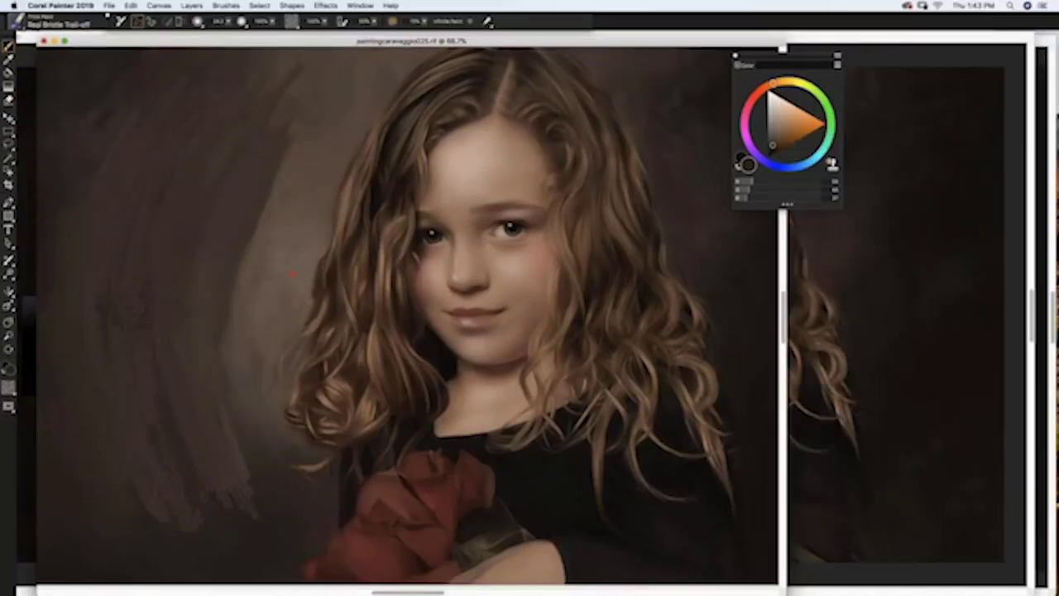
alt+click(289, 233)
mouse_move(263, 252)
mouse_down()
mouse_move(281, 166)
mouse_move(246, 163)
mouse_up()
mouse_move(285, 123)
mouse_down()
mouse_move(216, 238)
mouse_move(207, 222)
mouse_move(198, 252)
mouse_up()
mouse_move(242, 188)
mouse_down()
mouse_move(238, 244)
mouse_move(197, 285)
mouse_move(180, 225)
mouse_up()
mouse_move(189, 321)
mouse_down()
mouse_move(235, 473)
mouse_move(171, 347)
mouse_up()
drag(186, 408, 172, 286)
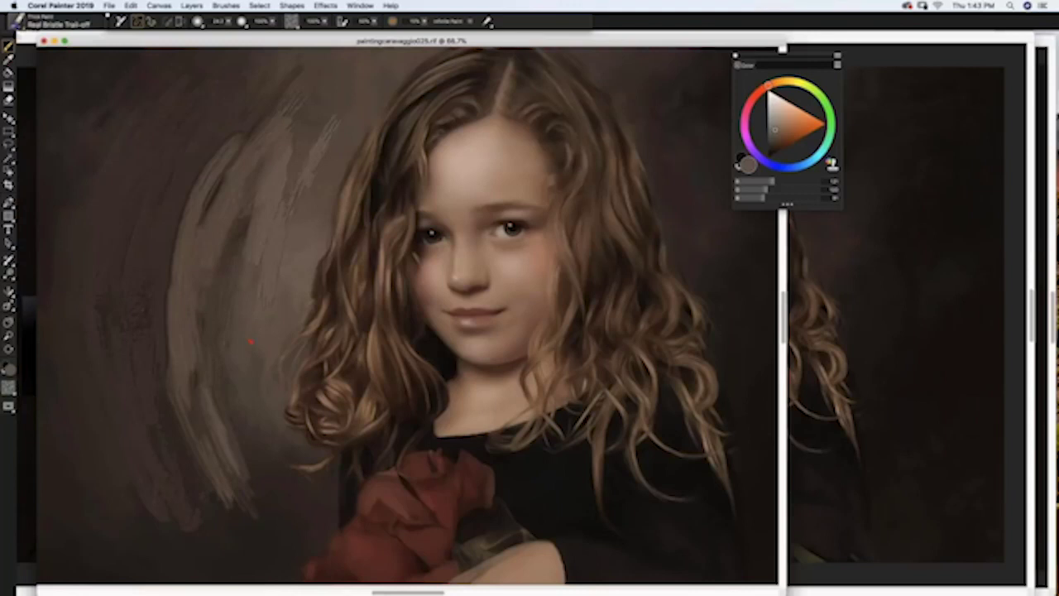
drag(248, 379, 247, 399)
Step: Extend the lighter strokes farther from the hair, and soften them with a darker brown sampled from the upper backdrop
scroll(298, 289, left, 5)
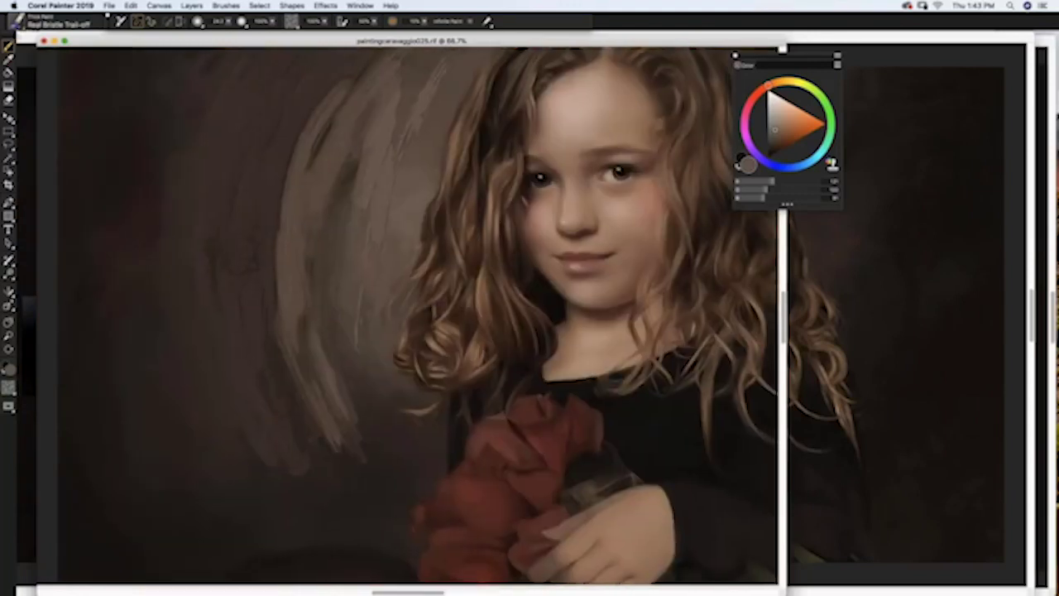
mouse_move(275, 257)
mouse_down()
mouse_move(286, 144)
mouse_move(257, 232)
mouse_move(320, 149)
mouse_move(315, 120)
mouse_up()
mouse_move(247, 230)
mouse_down()
mouse_move(268, 149)
mouse_move(231, 208)
mouse_move(258, 129)
mouse_move(228, 183)
mouse_up()
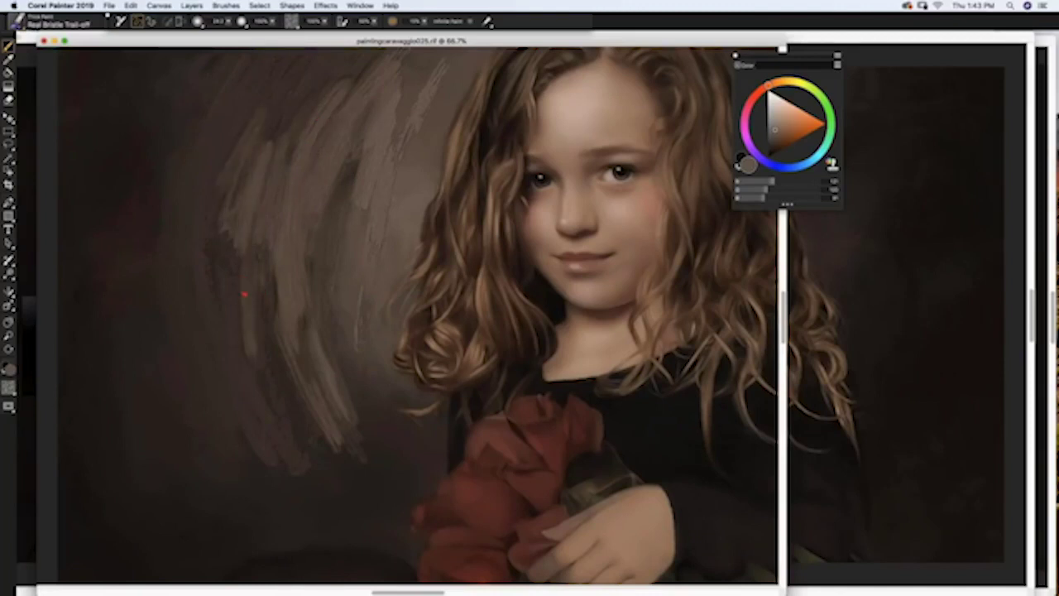
alt+click(288, 79)
mouse_move(270, 144)
mouse_down()
mouse_move(257, 206)
mouse_move(291, 134)
mouse_up()
mouse_move(321, 100)
mouse_down()
mouse_move(304, 142)
mouse_move(339, 93)
mouse_move(285, 217)
mouse_up()
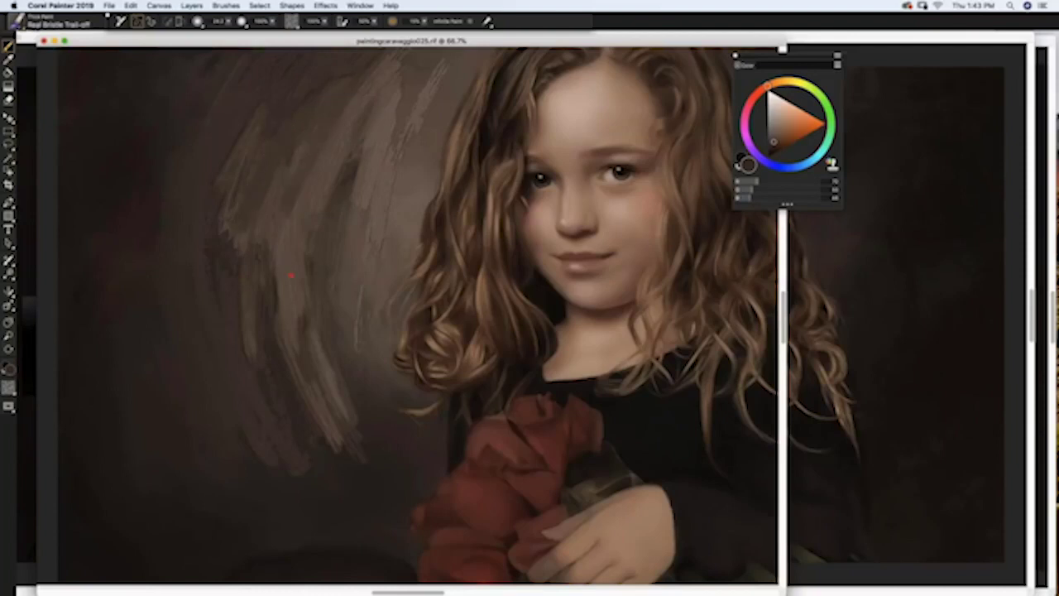
Step: Sample darker tones from the outer backdrop and paint near-black and deep purple strokes beside the lighter ones
alt+click(175, 221)
drag(154, 142, 135, 247)
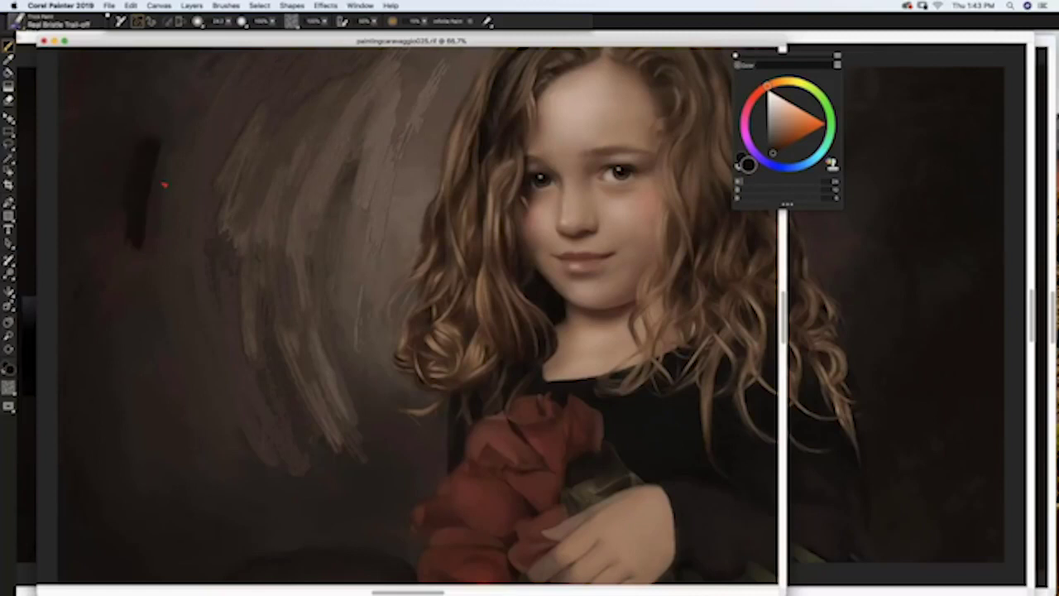
mouse_move(164, 212)
mouse_down()
mouse_move(211, 121)
mouse_move(195, 164)
mouse_move(236, 136)
mouse_move(196, 256)
mouse_move(184, 114)
mouse_move(142, 218)
mouse_move(128, 159)
mouse_move(131, 197)
mouse_move(195, 324)
mouse_move(178, 250)
mouse_move(163, 246)
mouse_move(192, 352)
mouse_move(215, 340)
mouse_move(219, 350)
mouse_move(193, 222)
mouse_up()
alt+click(221, 343)
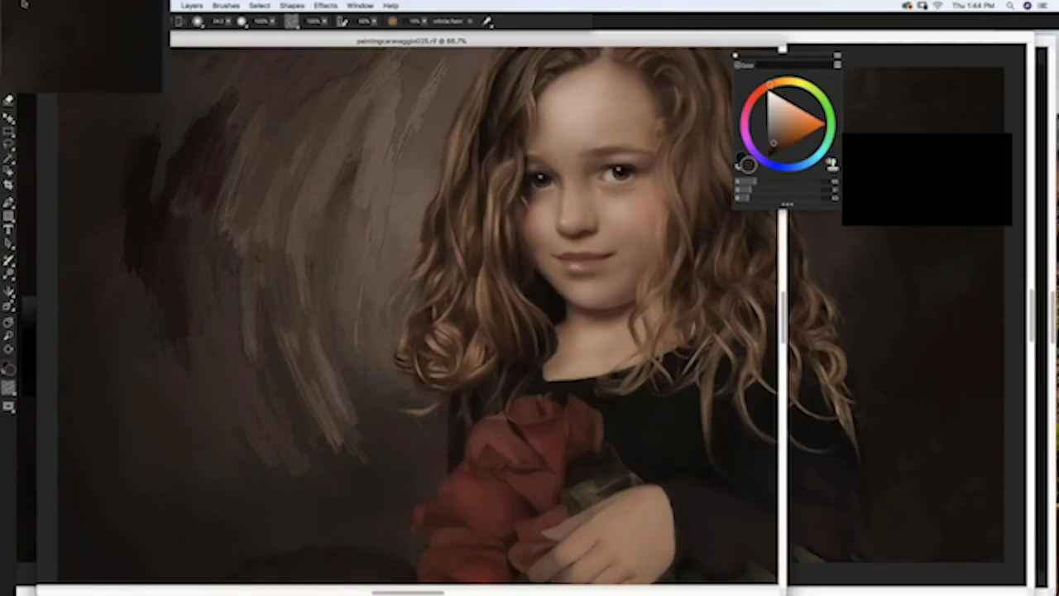
Step: Choose the Dynamic Speckle brush from the Glazing category
click(16, 21)
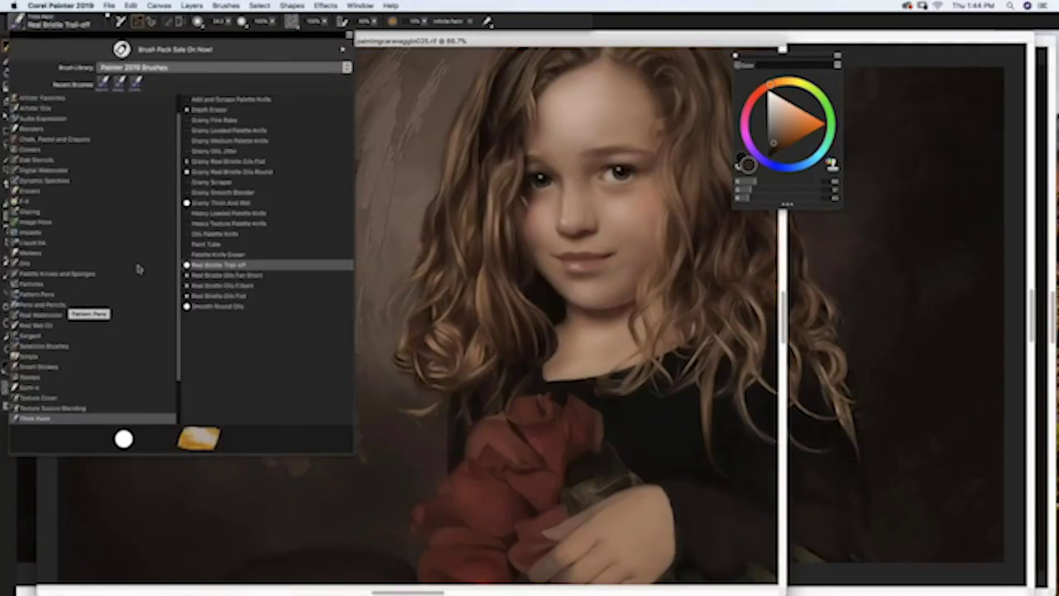
drag(180, 260, 175, 230)
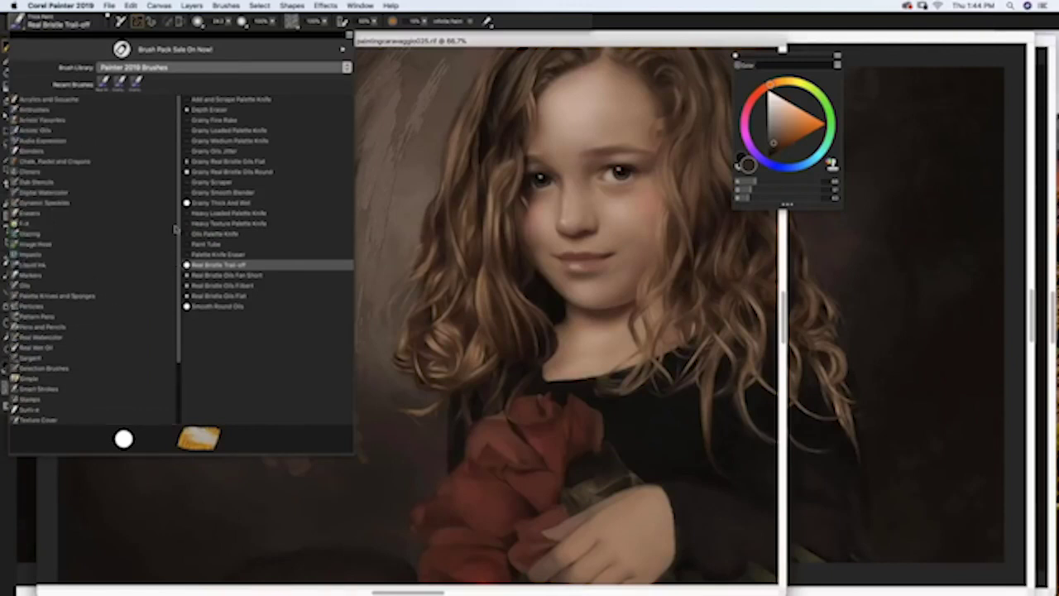
click(40, 235)
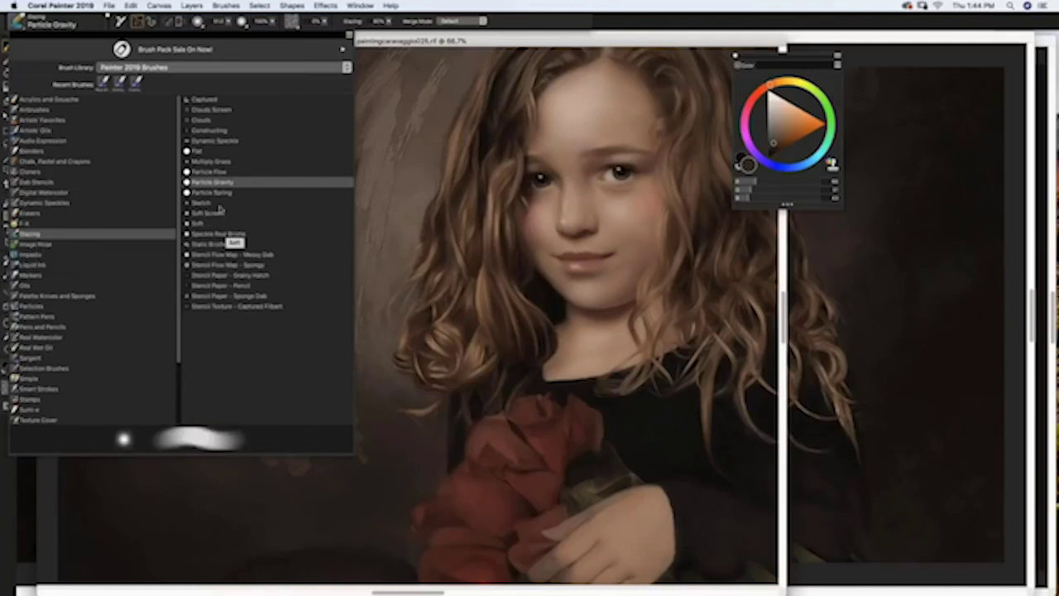
click(213, 140)
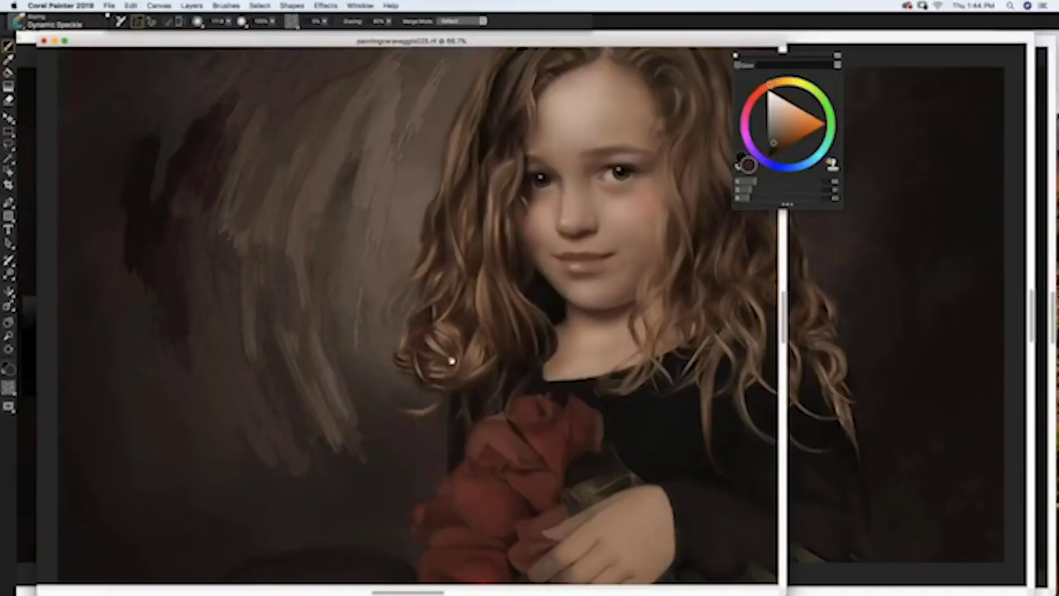
Step: Enlarge the roses to 300% and set the painting color to a dark red
scroll(333, 245, down, 3)
scroll(333, 245, right, 3)
scroll(333, 245, down, 1)
scroll(333, 245, right, 1)
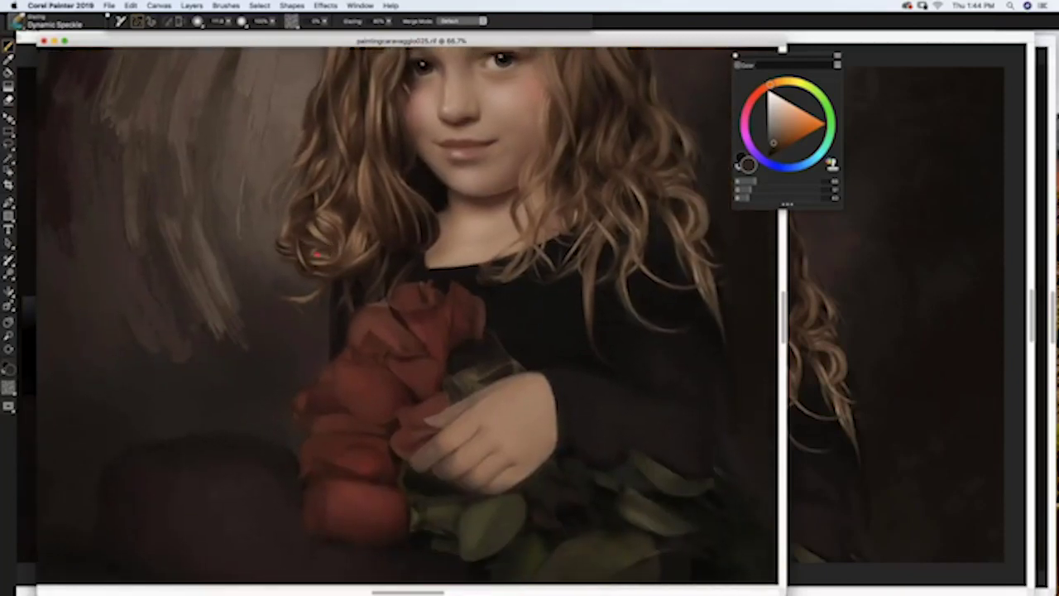
scroll(317, 255, up, 8)
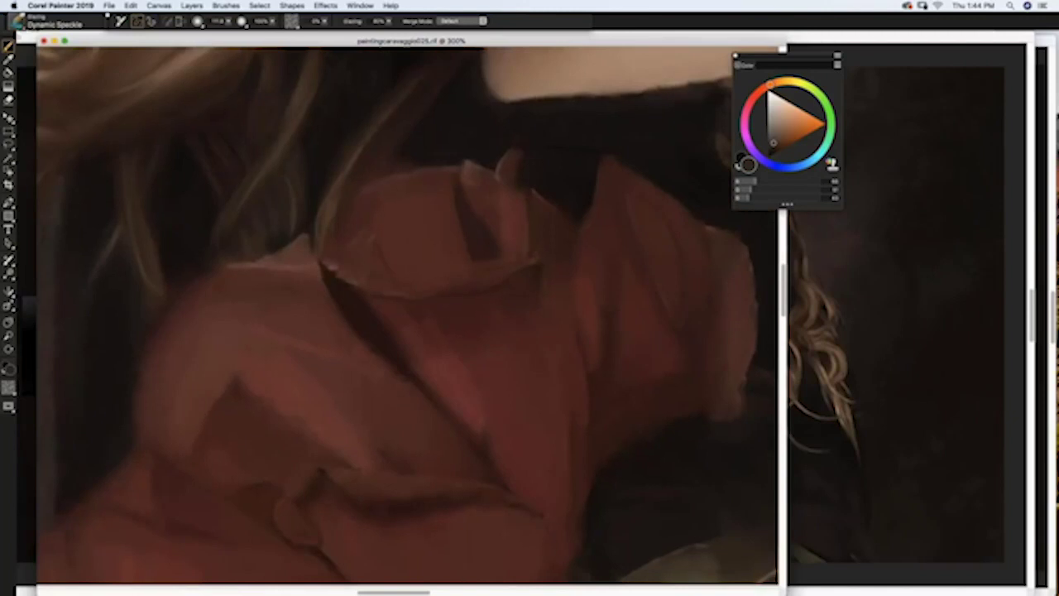
scroll(302, 400, down, 3)
scroll(303, 400, right, 1)
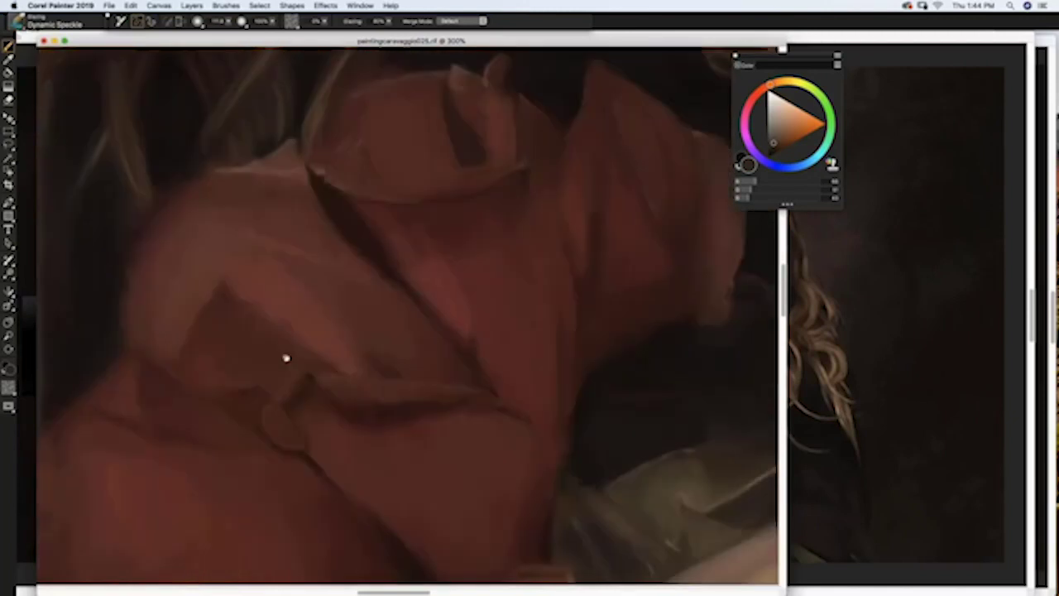
scroll(281, 345, down, 2)
scroll(281, 344, right, 1)
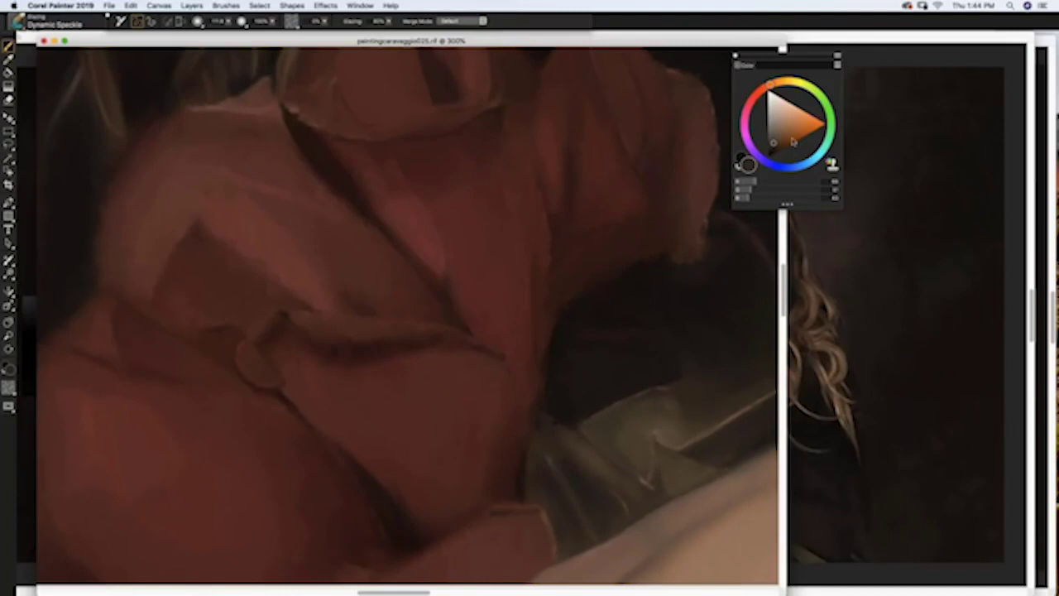
mouse_move(791, 139)
mouse_down()
mouse_move(786, 130)
mouse_move(782, 147)
mouse_up()
drag(767, 92, 760, 88)
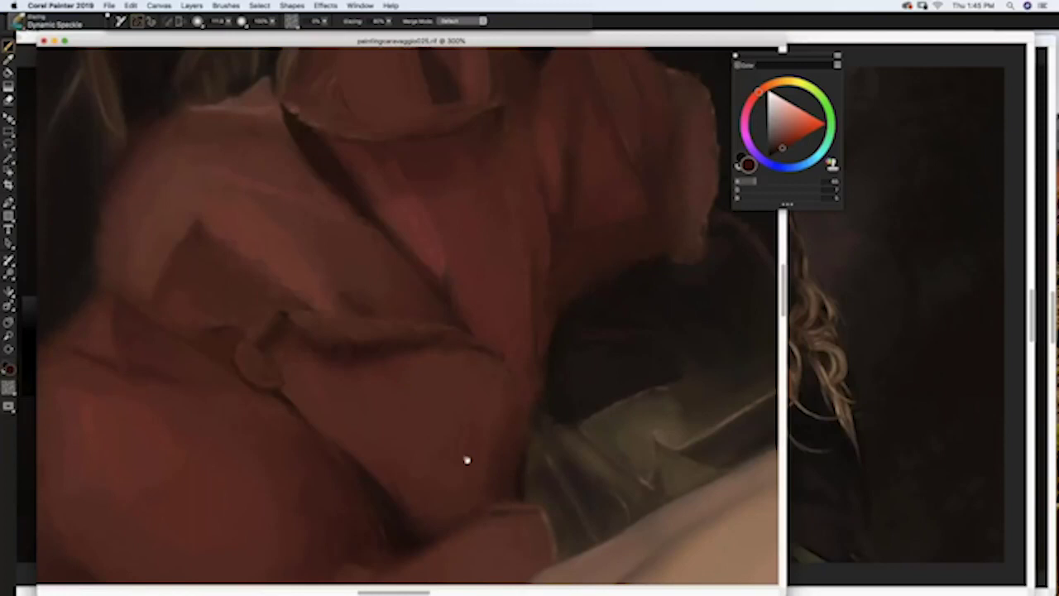
Step: Hide the tracing paper over the roses and glaze dark red into the shadows between the petals
scroll(480, 336, down, 3)
scroll(479, 335, down, 3)
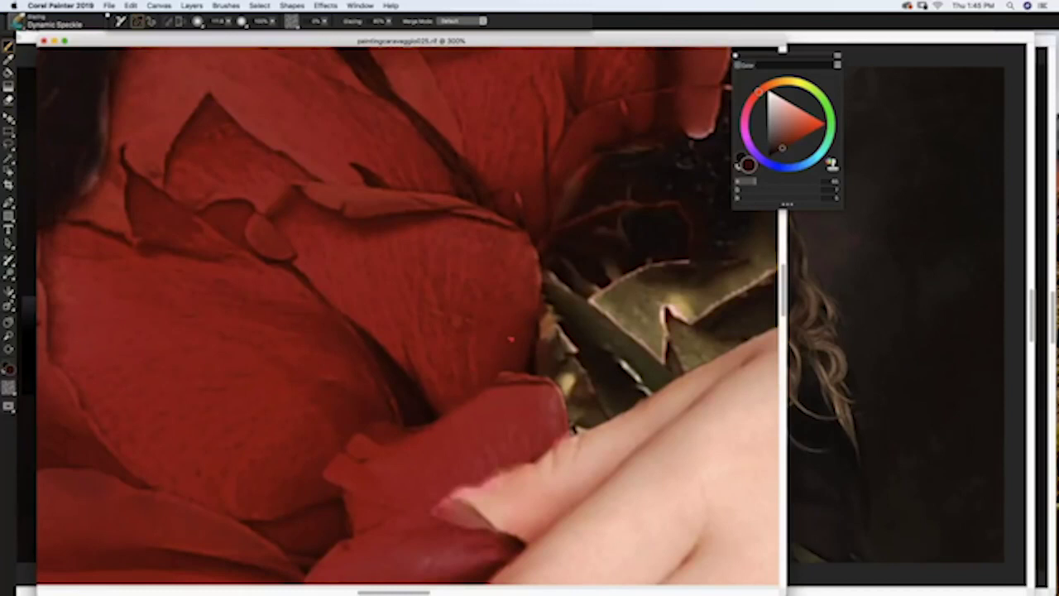
key(super+t)
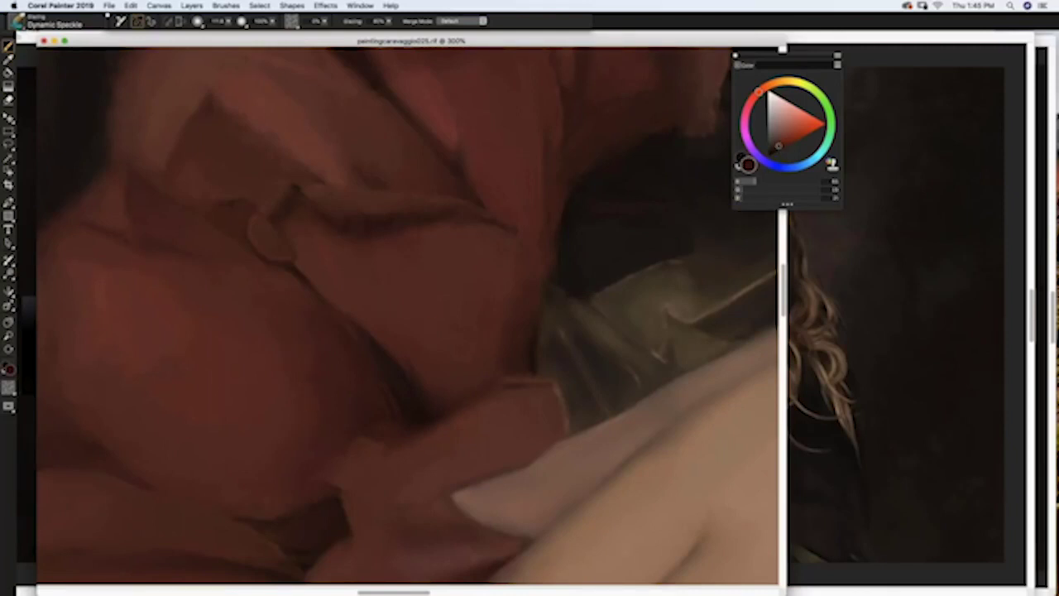
drag(323, 362, 331, 364)
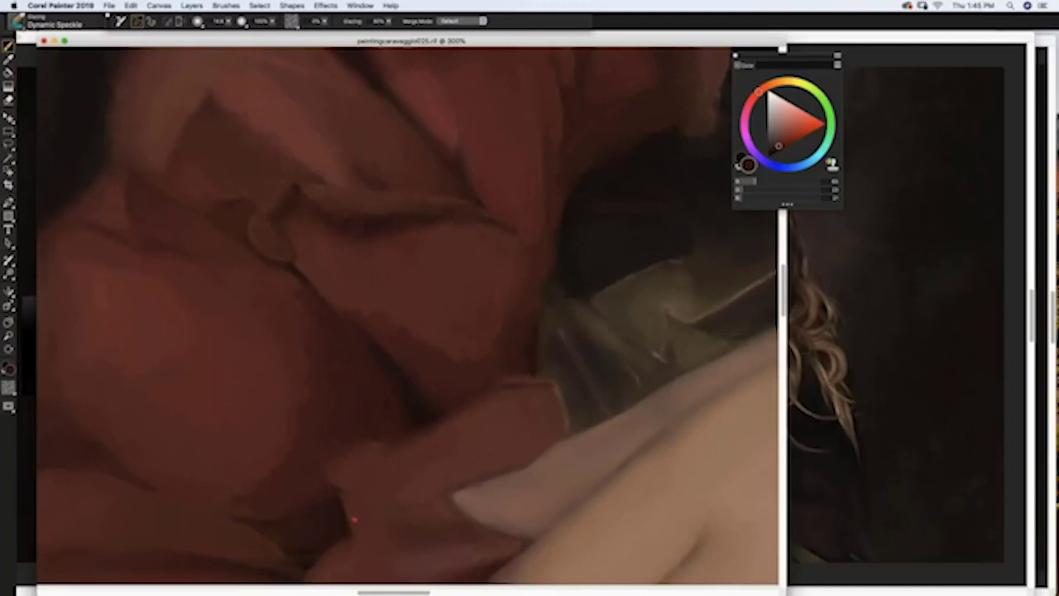
scroll(416, 411, down, 5)
scroll(416, 412, left, 3)
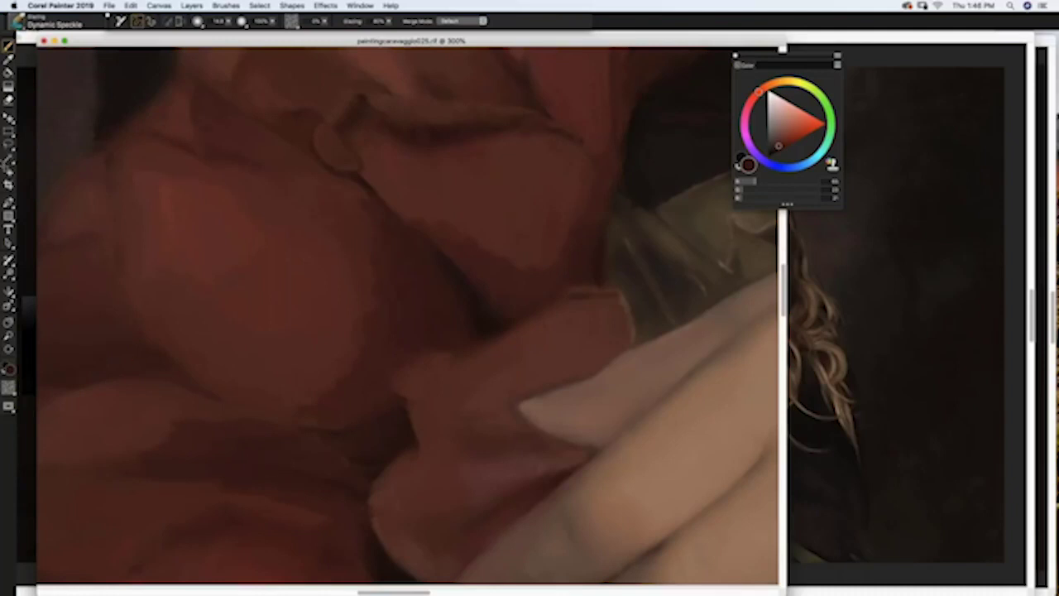
Step: Choose the Particle Gravity brush from the Glazing category
click(18, 25)
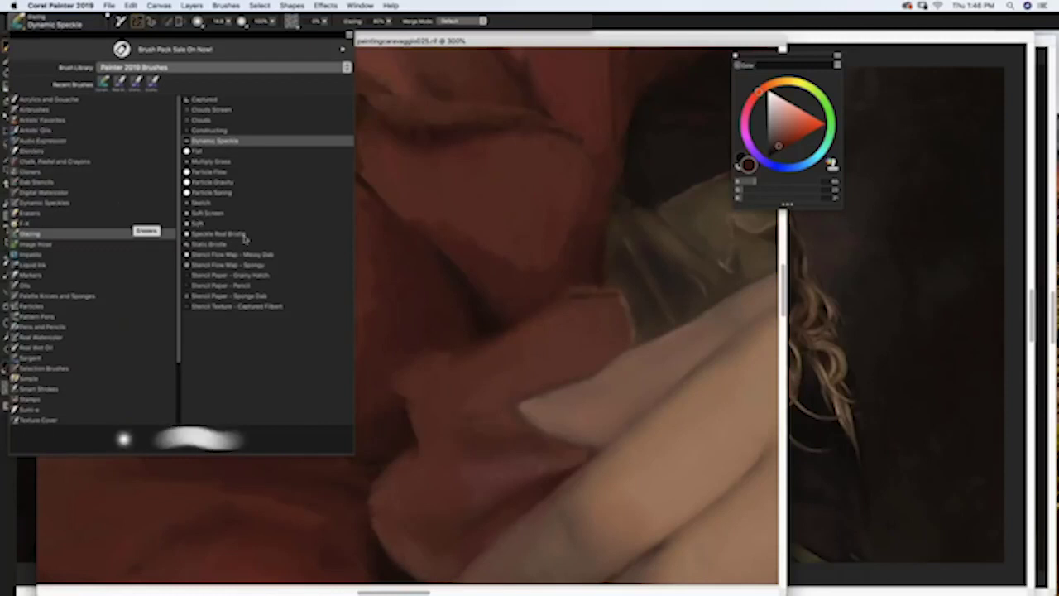
click(228, 182)
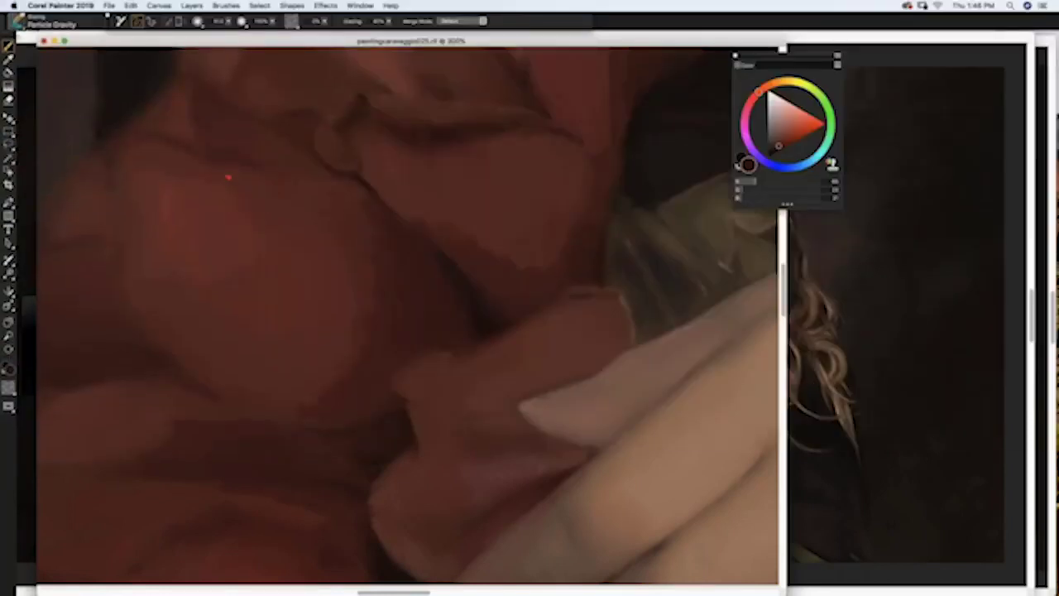
Step: Try Particle Gravity strokes in light pink and muted red on the large rose petal, and undo both
click(785, 99)
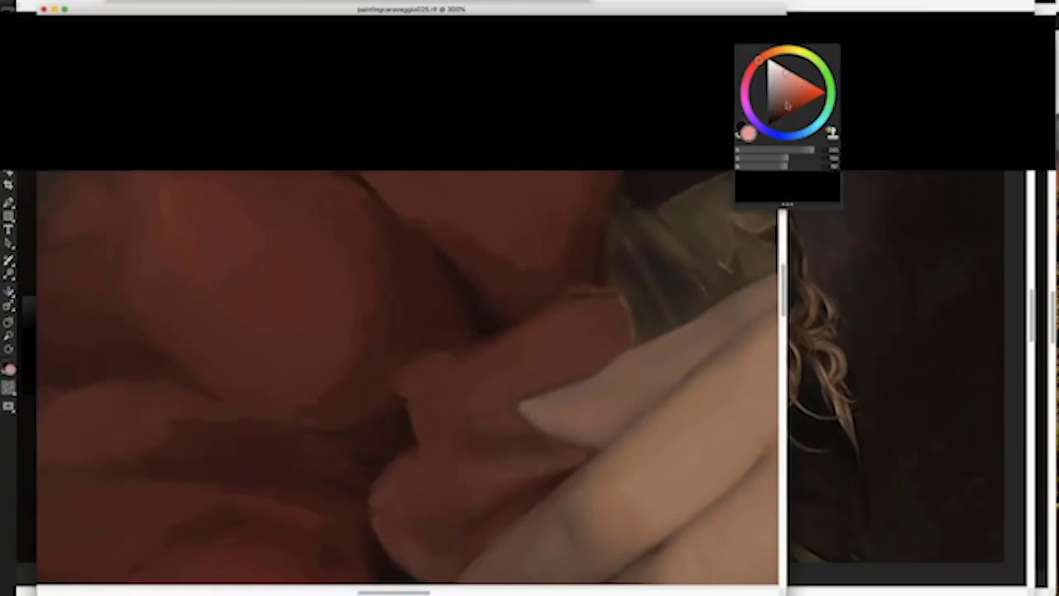
mouse_move(170, 170)
mouse_down()
mouse_move(194, 225)
mouse_move(149, 236)
mouse_move(131, 182)
mouse_move(137, 261)
mouse_move(160, 267)
mouse_move(169, 293)
mouse_up()
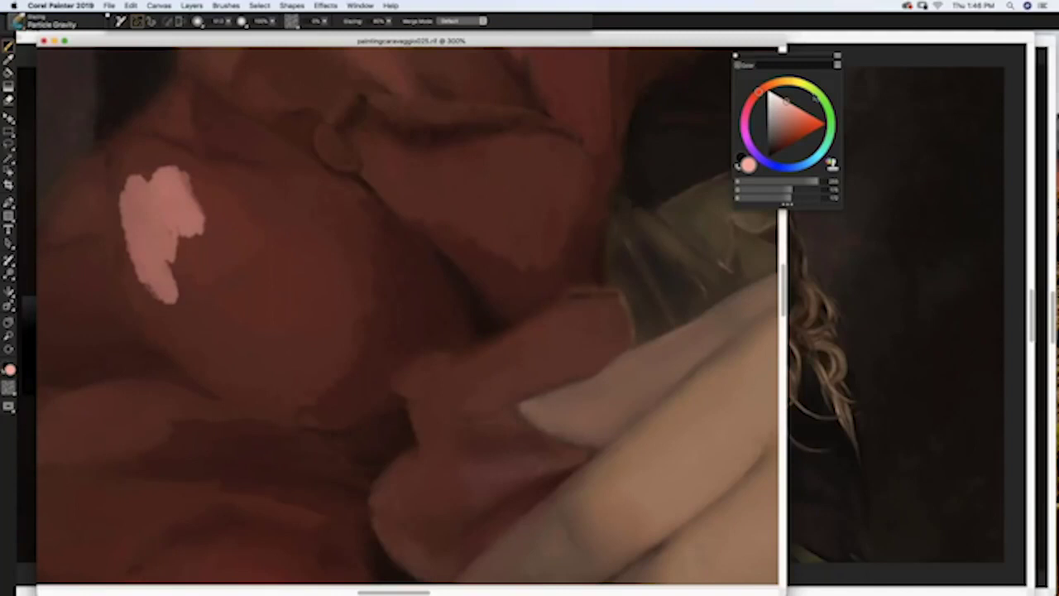
click(779, 125)
mouse_move(212, 137)
mouse_down()
mouse_move(262, 159)
mouse_move(231, 159)
mouse_move(222, 167)
mouse_move(229, 176)
mouse_move(300, 185)
mouse_up()
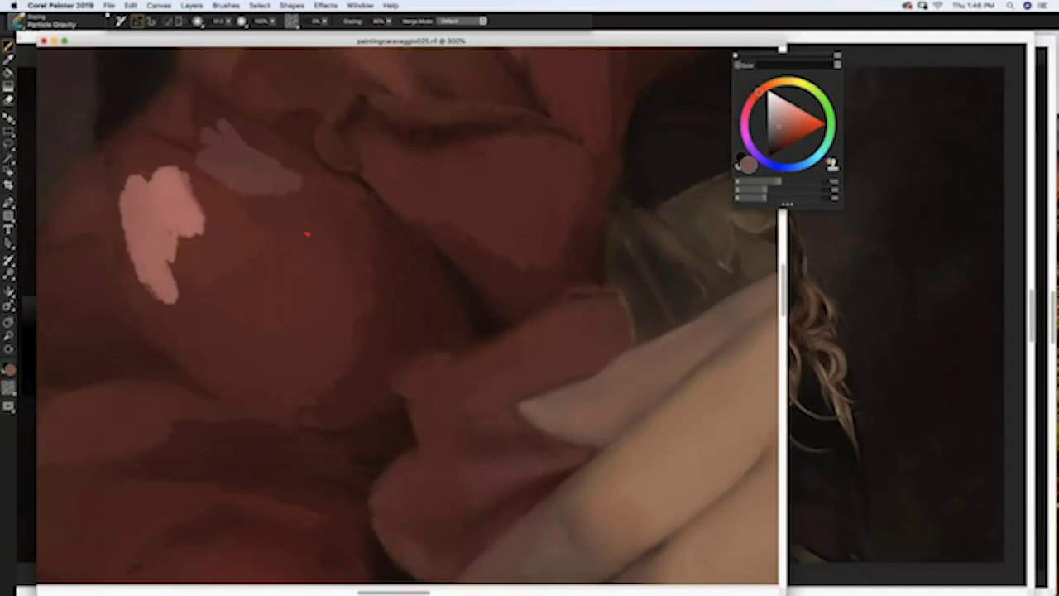
key(super+z)
key(super+z)
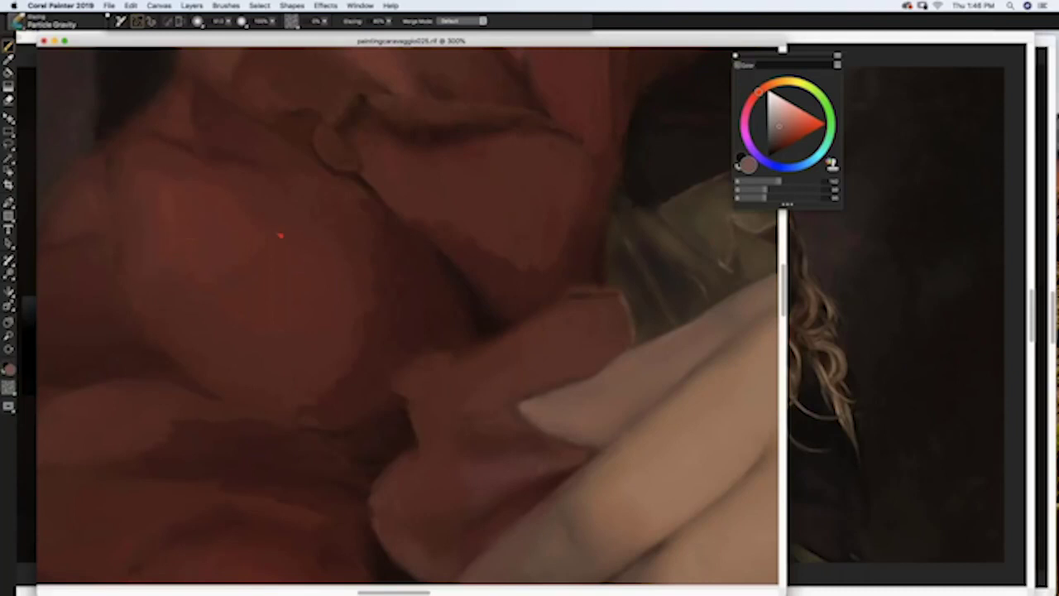
Step: Sample a muted red from the rose, enlarge the view to 500%, and glaze the upper part of the large petal
alt+click(199, 133)
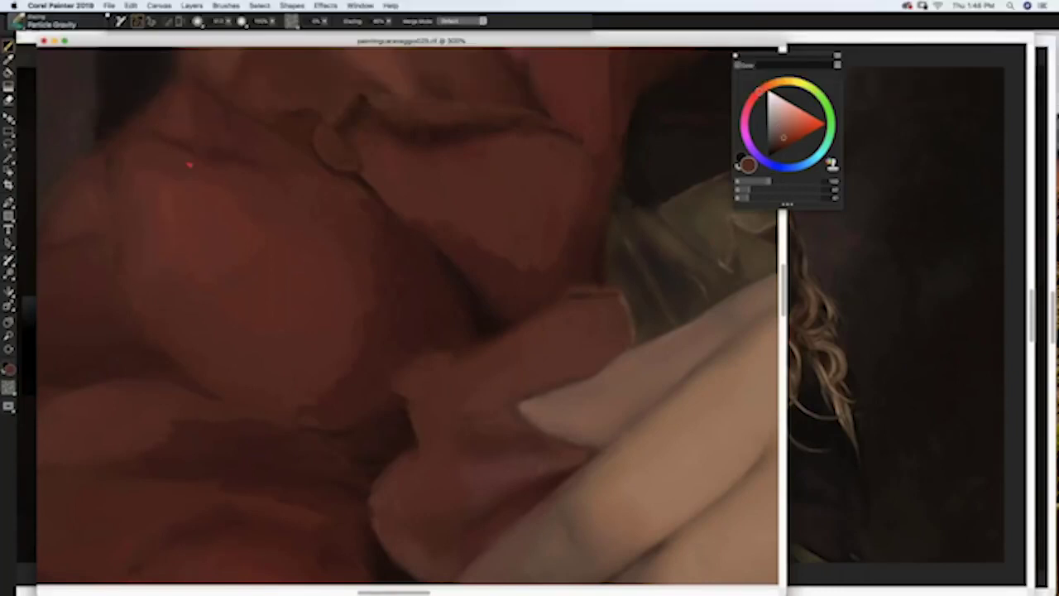
key(super+equal)
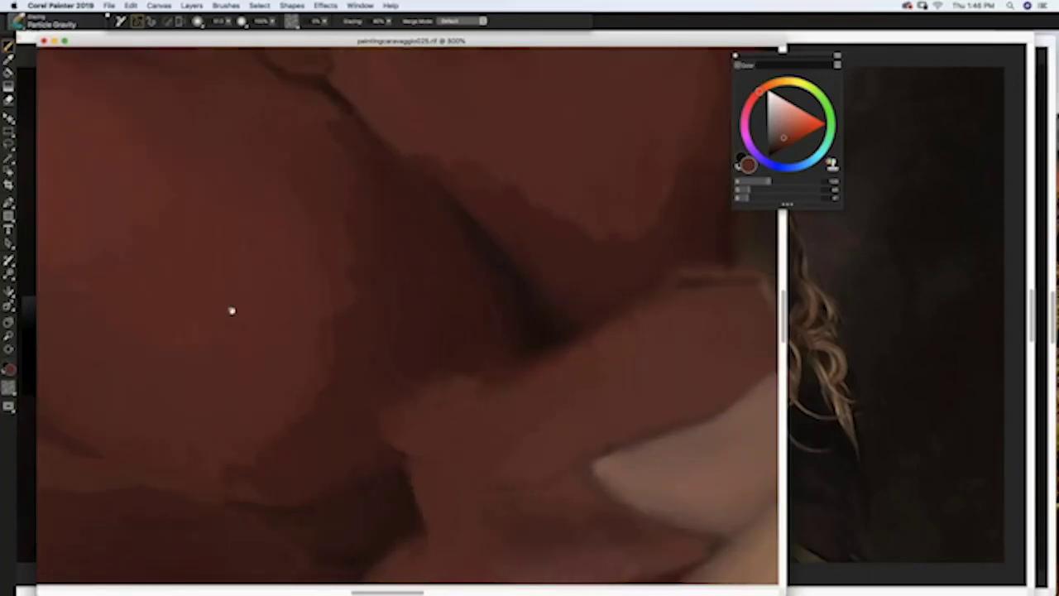
key(super+equal)
key(super+minus)
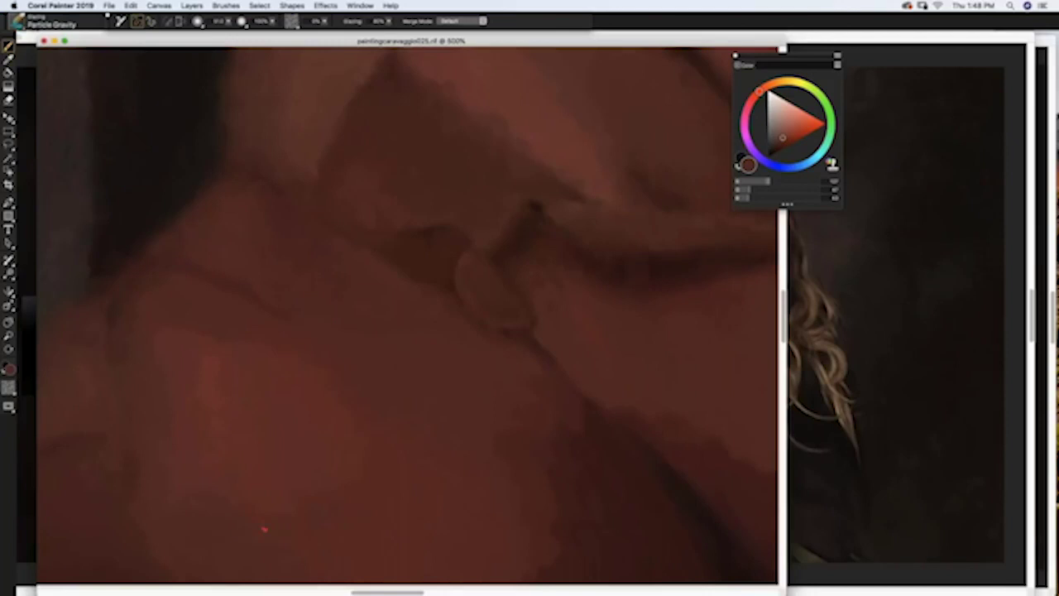
click(109, 5)
key(super+n)
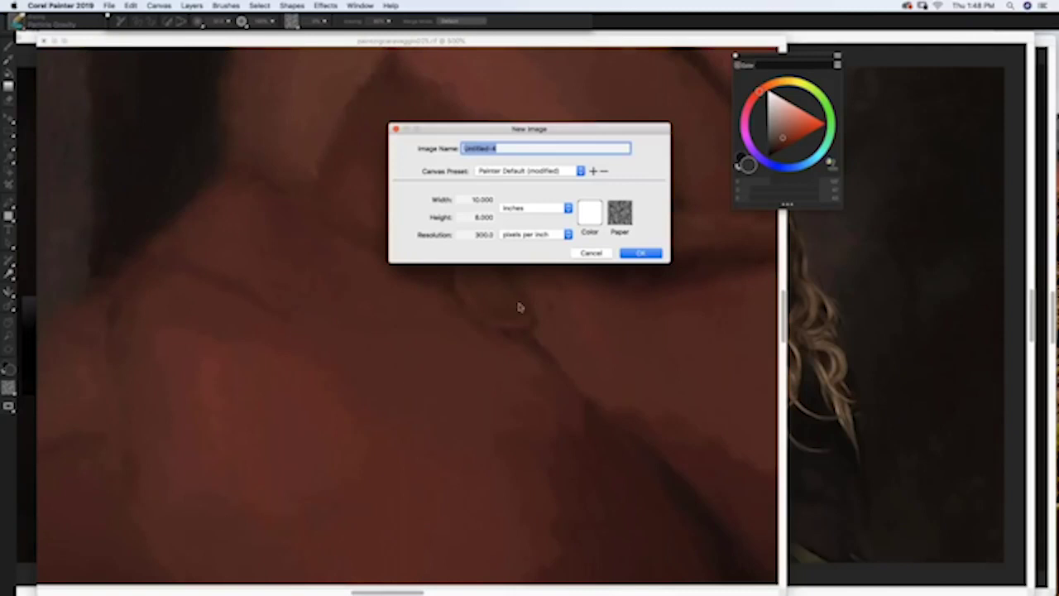
click(590, 253)
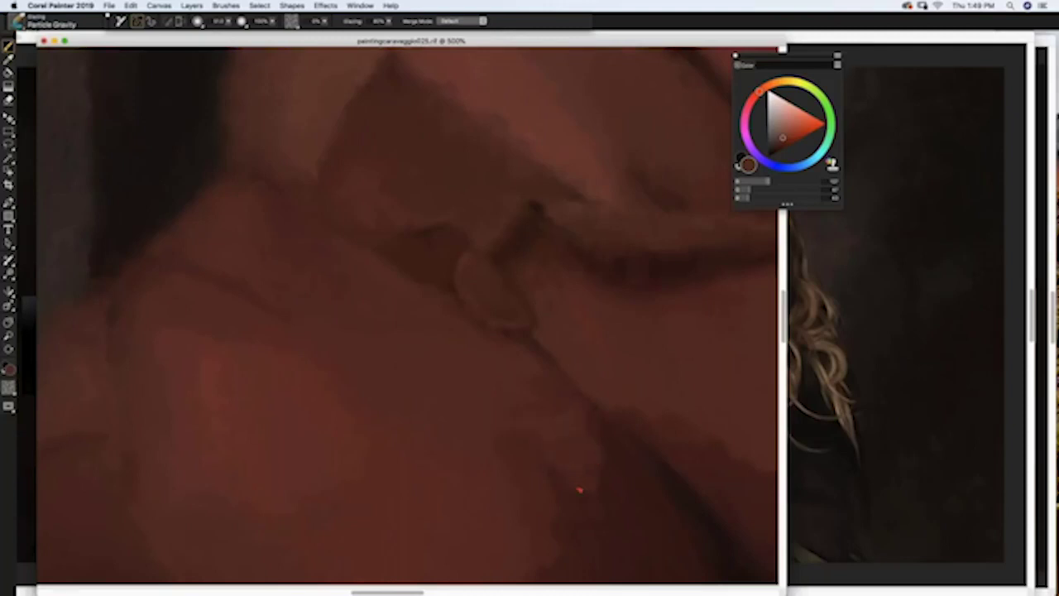
Step: Sample dark and mid reds from the rose and glaze over the large petal's shadow edge and the small curled fold
alt+click(612, 493)
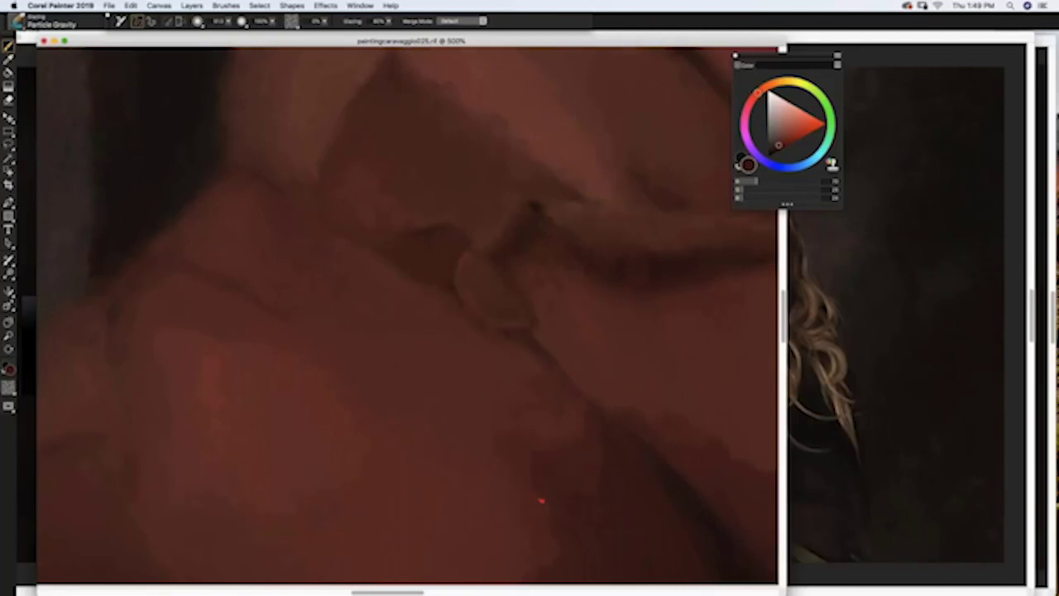
alt+click(531, 514)
alt+click(594, 544)
alt+click(607, 263)
alt+click(571, 311)
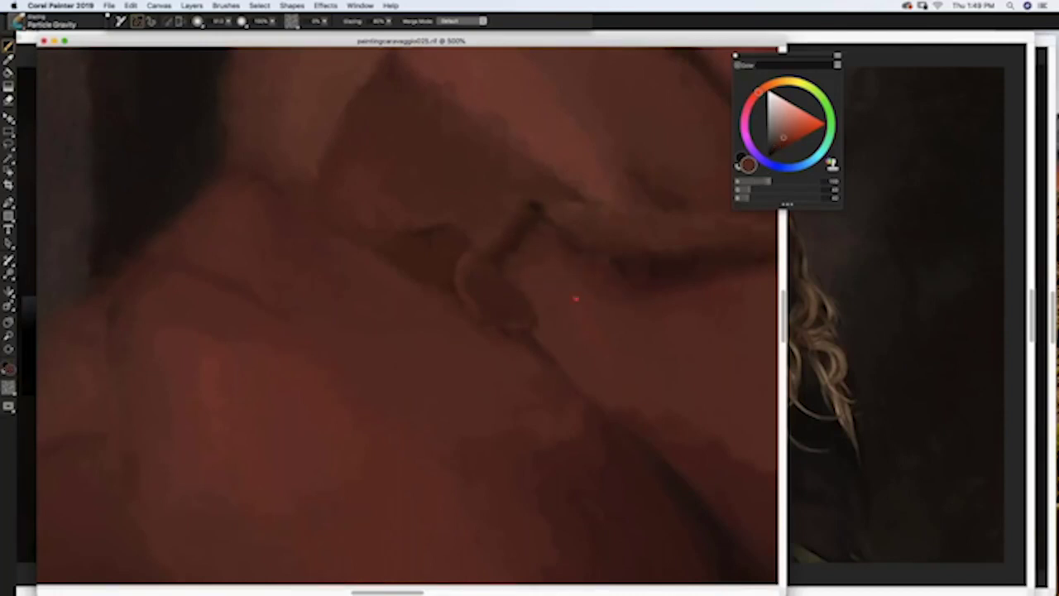
Step: Soften the shadow under the upper fold with sampled red, and glaze sampled dark red into the large petal's shaded side
alt+click(650, 407)
key(XF86AudioRaiseVolume)
key(XF86AudioRaiseVolume)
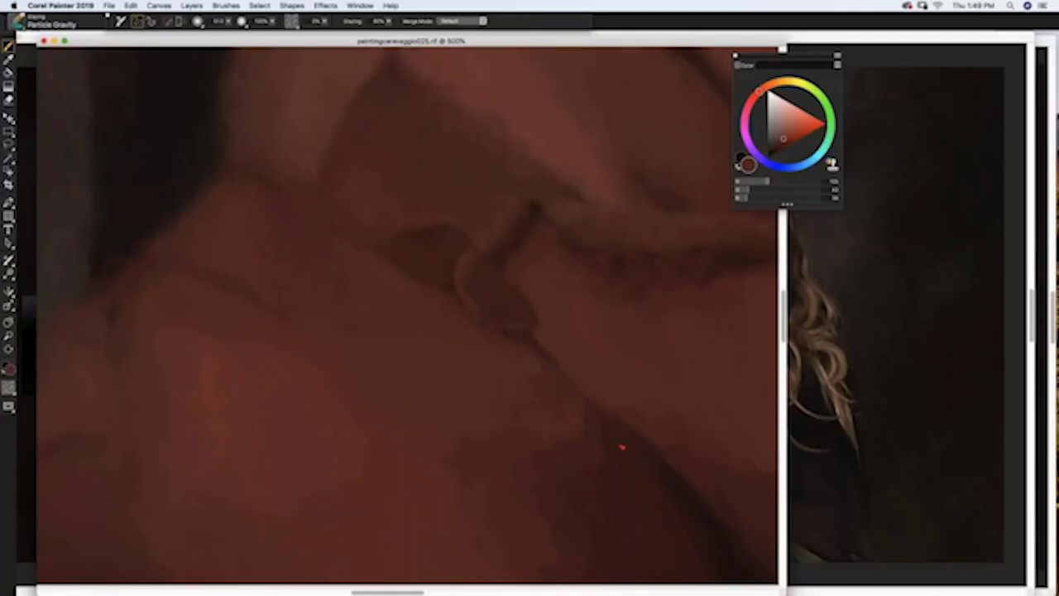
alt+click(554, 437)
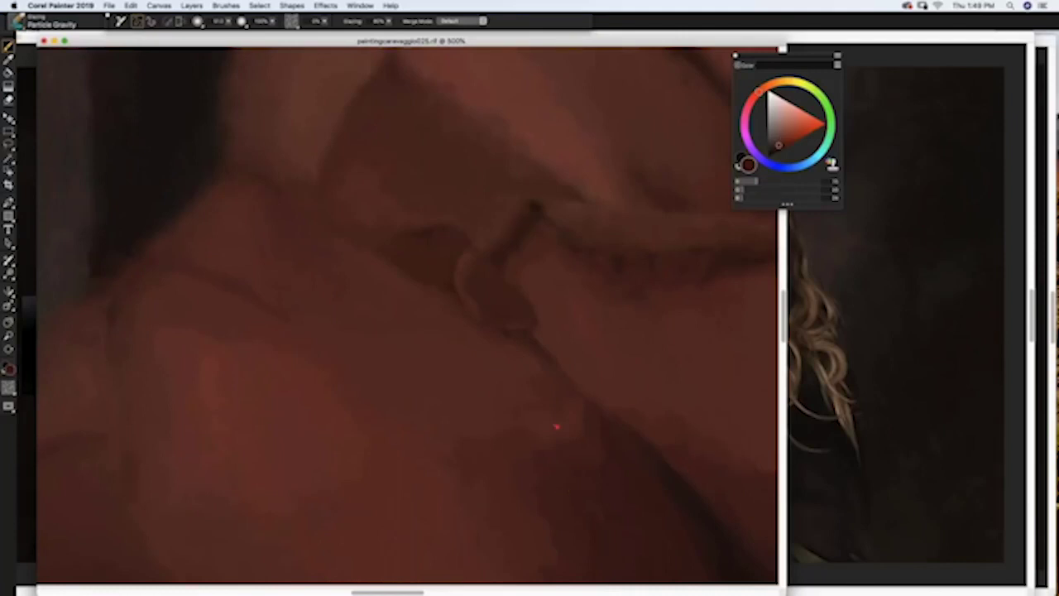
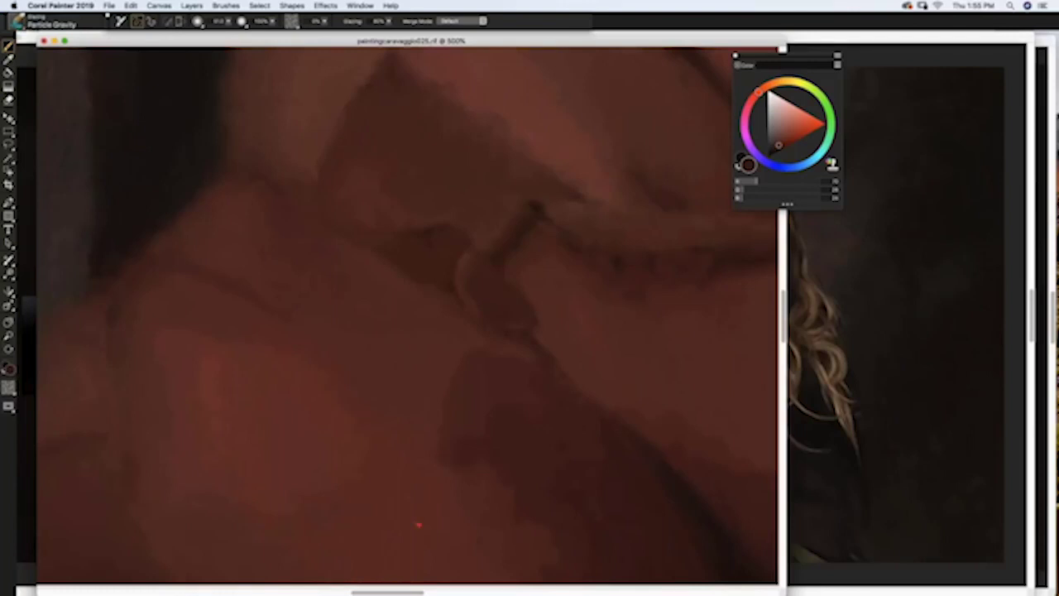
Step: Switch to Google Chrome and open artistrymag.com in a new tab
mouse_move(367, 585)
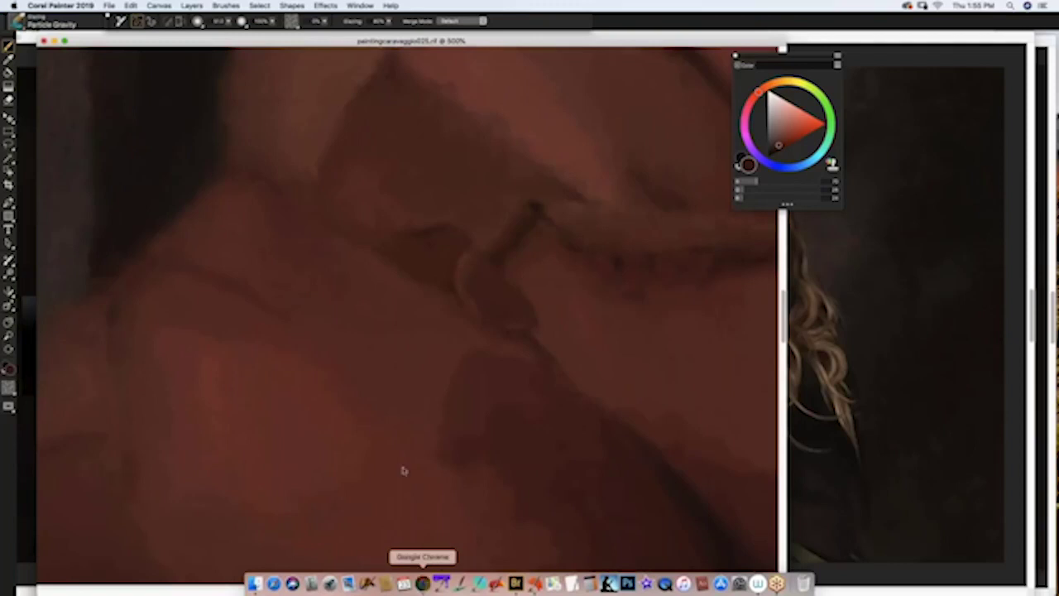
key(super+Tab)
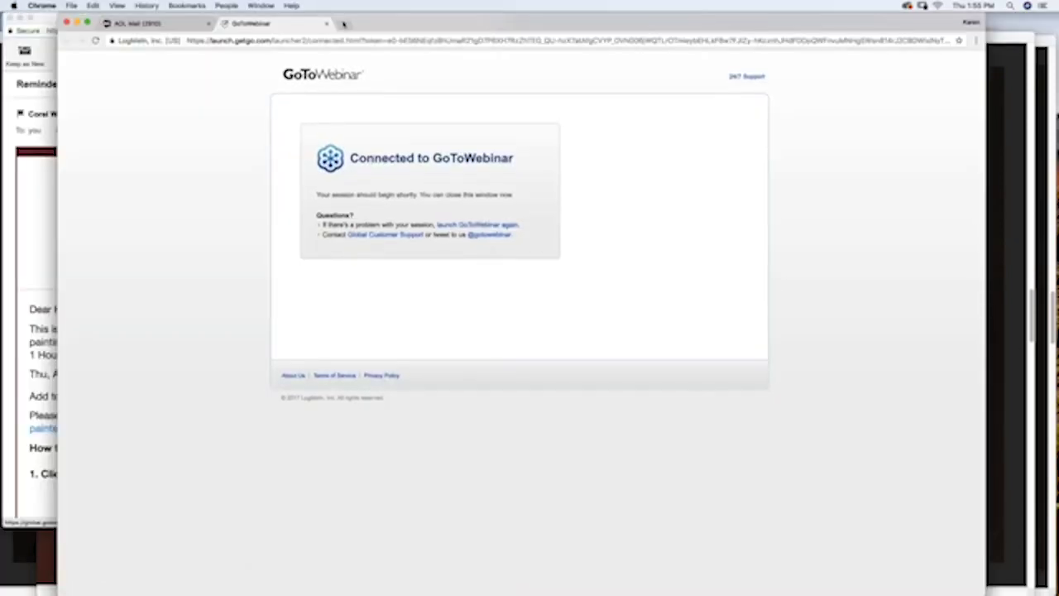
click(345, 24)
text(artistrymag.com)
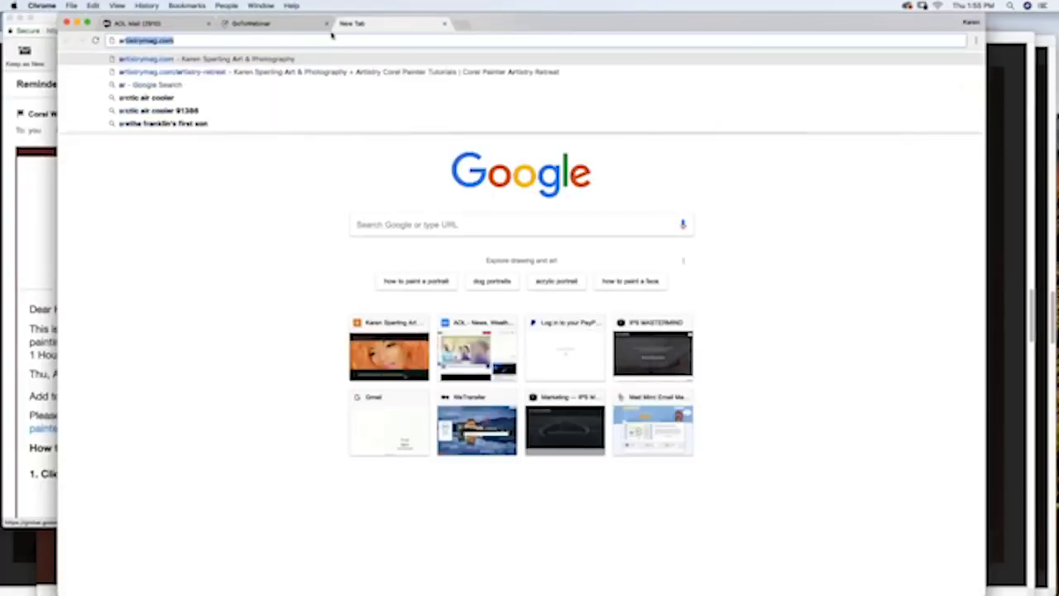
key(Return)
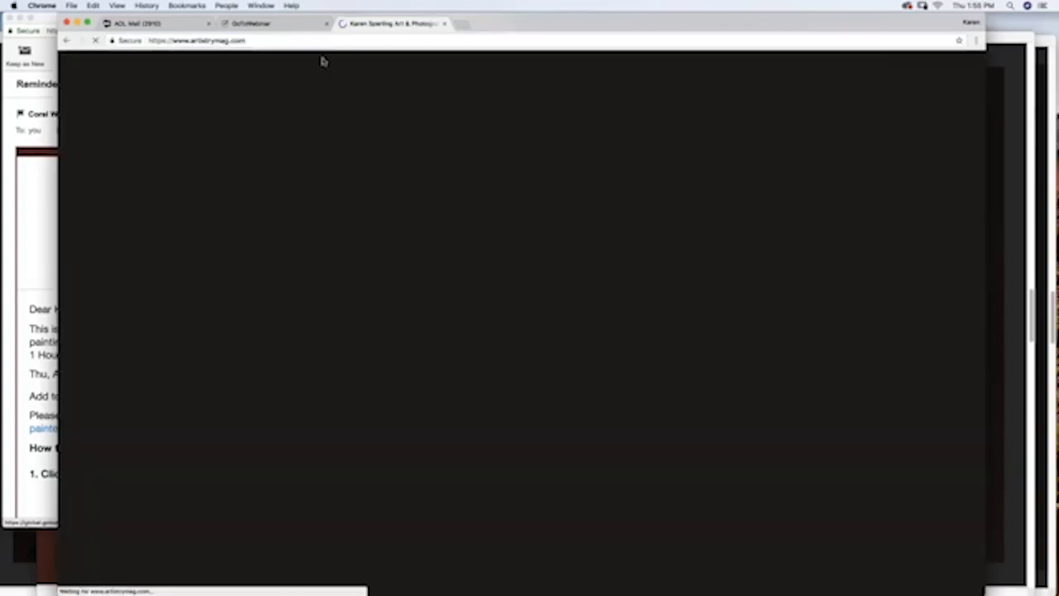
click(517, 60)
click(622, 115)
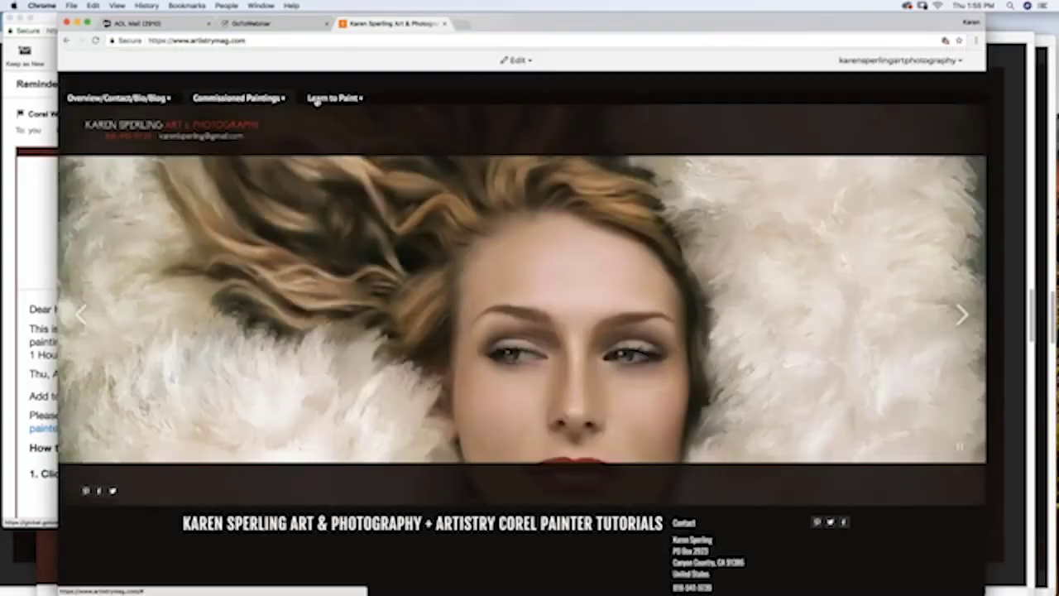
Step: Review the site's Commissioned Paintings and Learn to Paint sections, and open the Artistry Brushes page
mouse_move(261, 104)
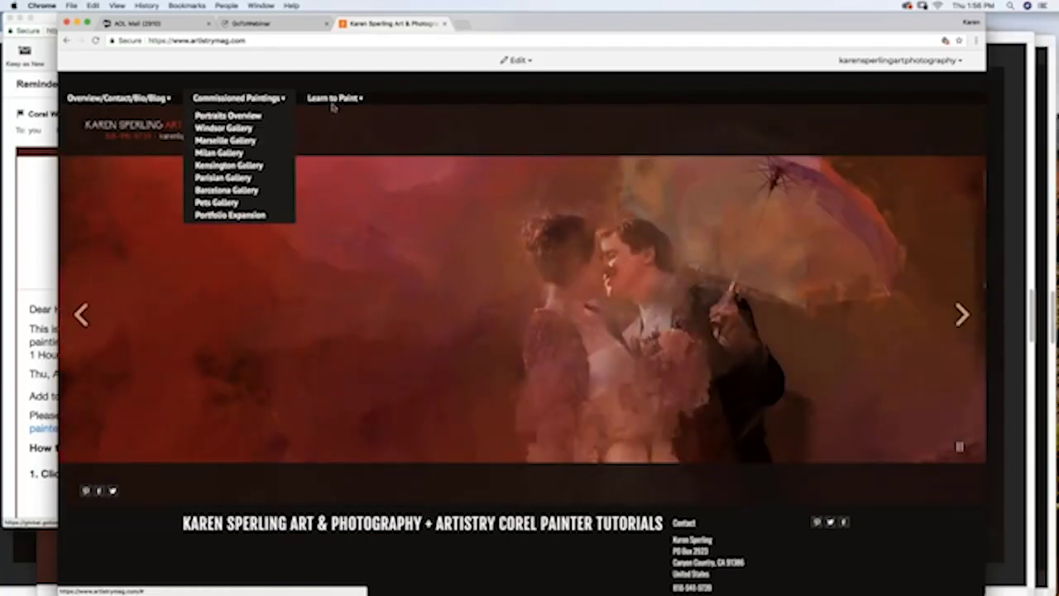
mouse_move(351, 100)
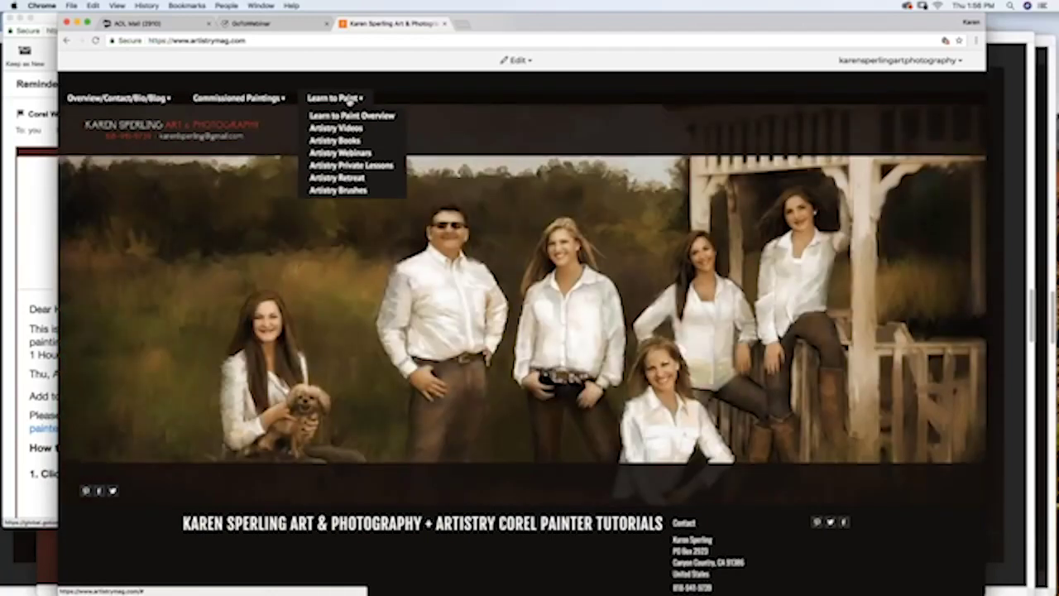
scroll(369, 187, down, 1)
scroll(369, 187, up, 1)
scroll(370, 192, up, 1)
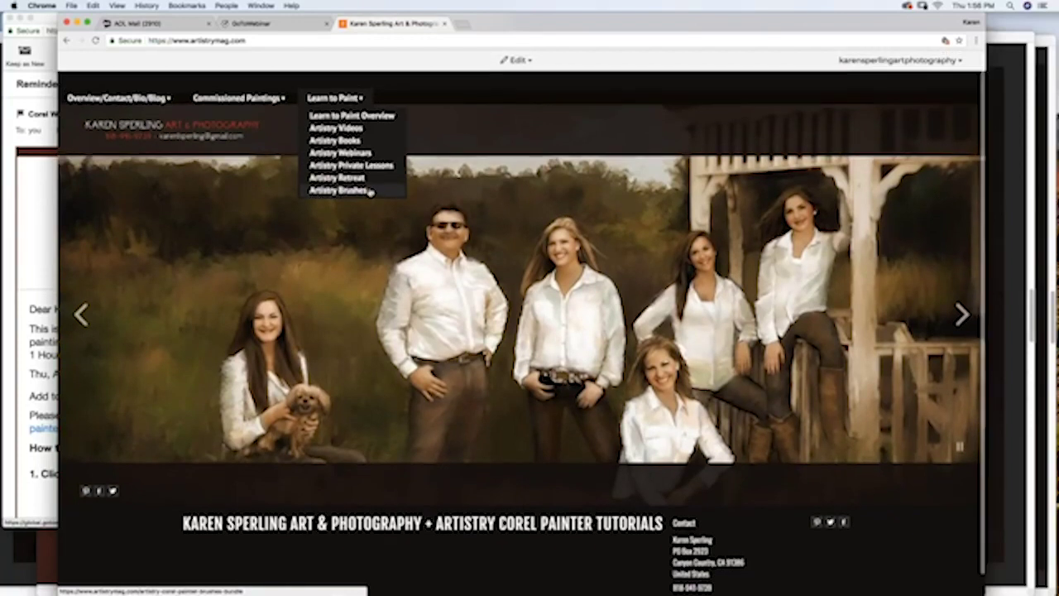
click(370, 190)
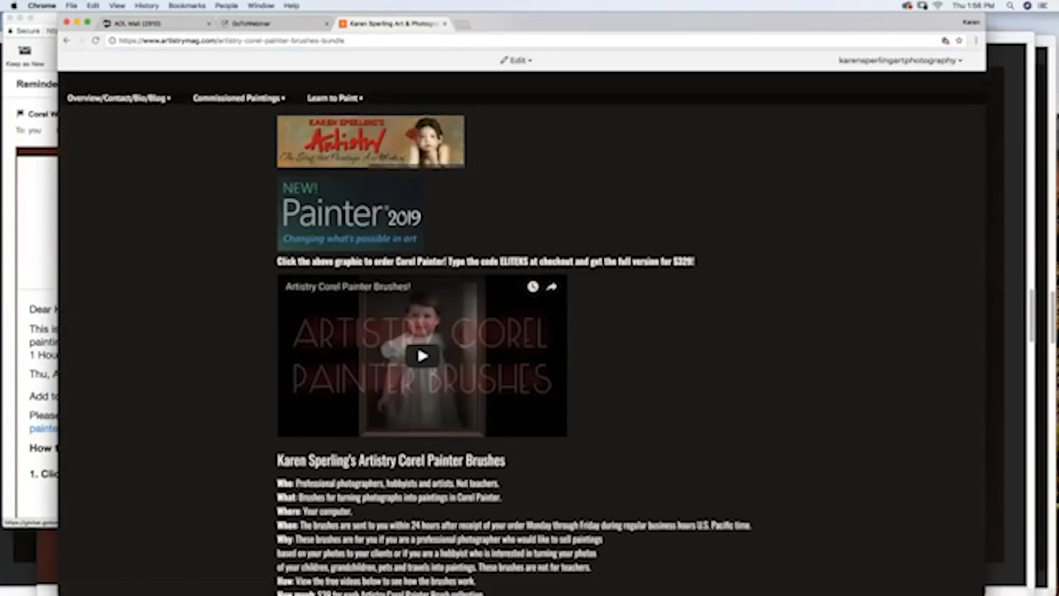
Step: Examine the Artistry Corel Painter Brushes price information, the brush collection directory and the customer reviews
scroll(513, 323, down, 10)
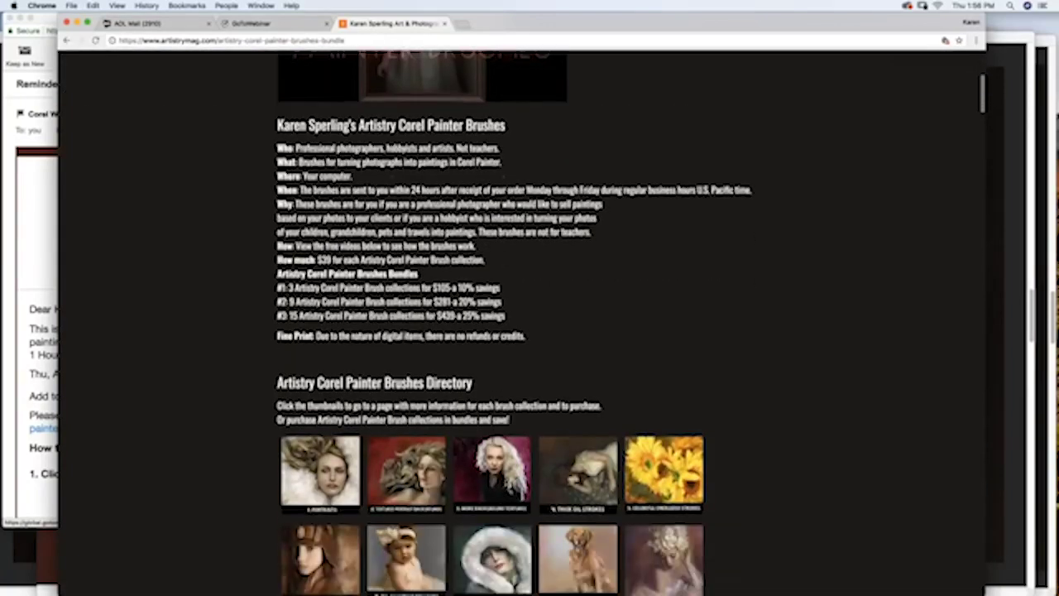
scroll(497, 331, down, 3)
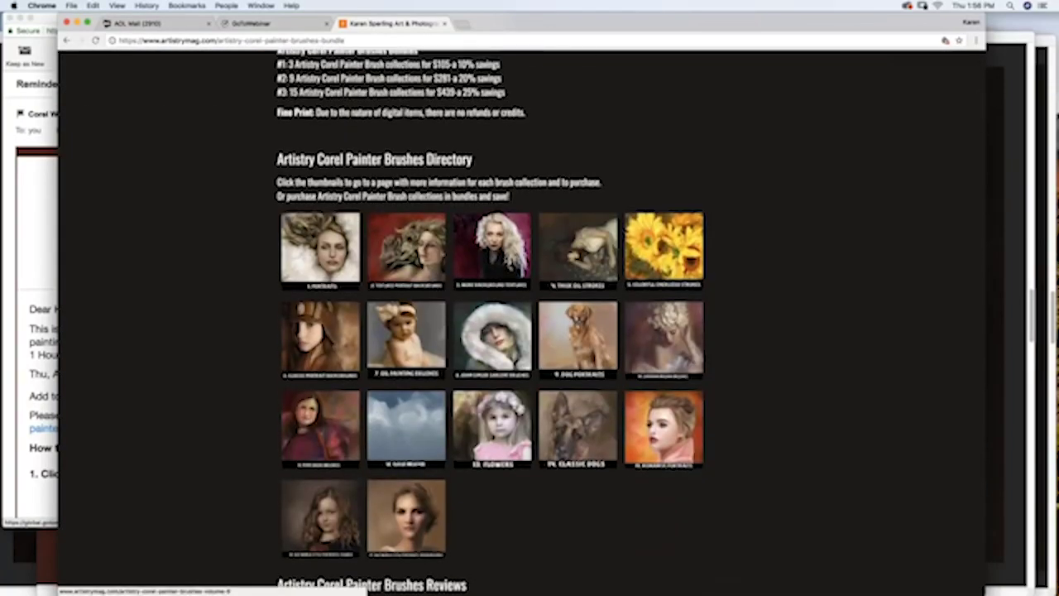
scroll(496, 331, up, 1)
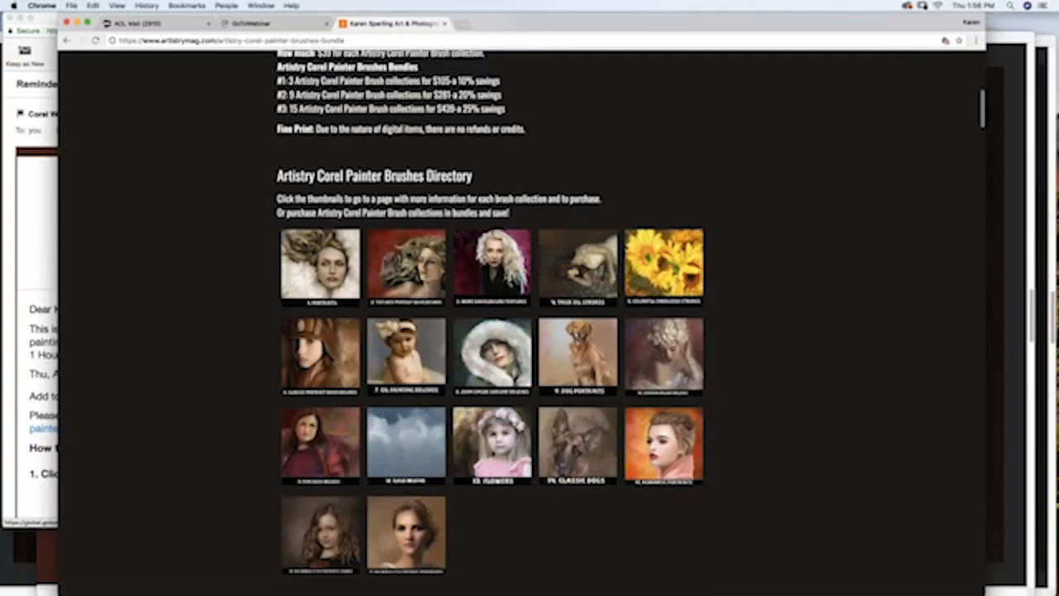
scroll(513, 331, down, 12)
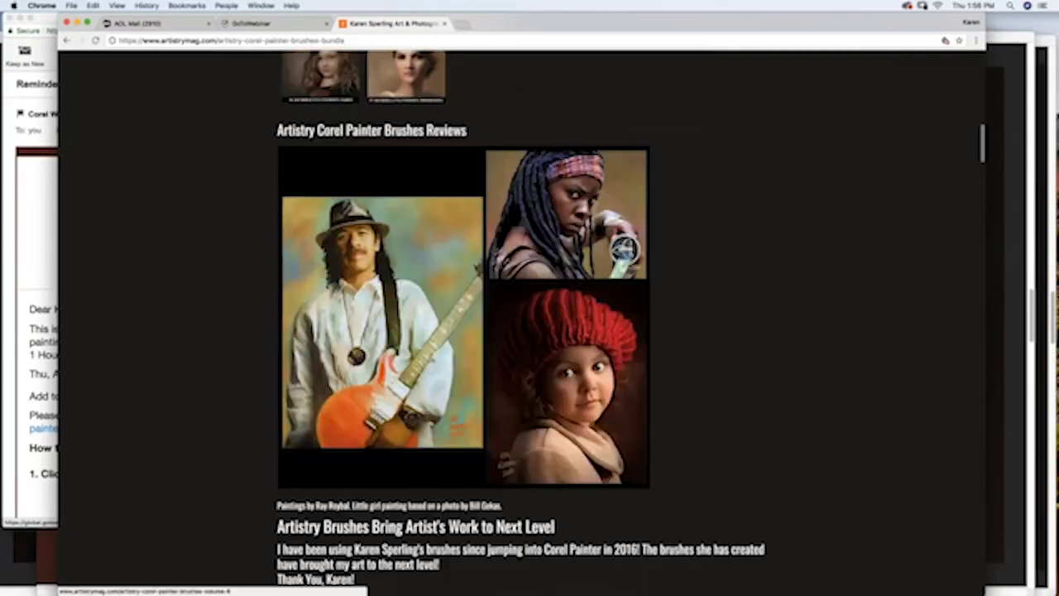
scroll(513, 331, down, 20)
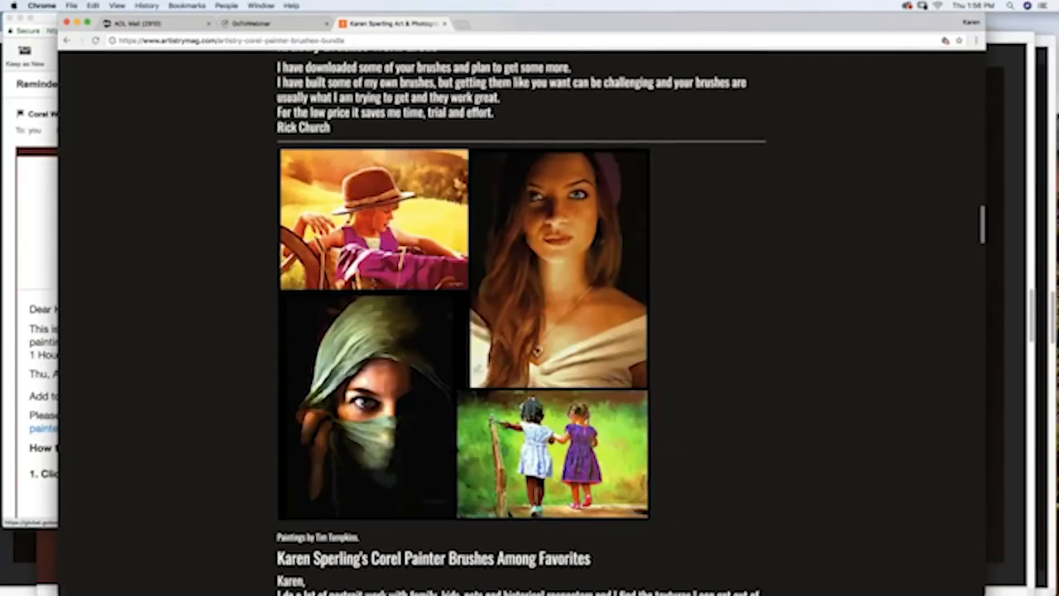
scroll(513, 331, down, 20)
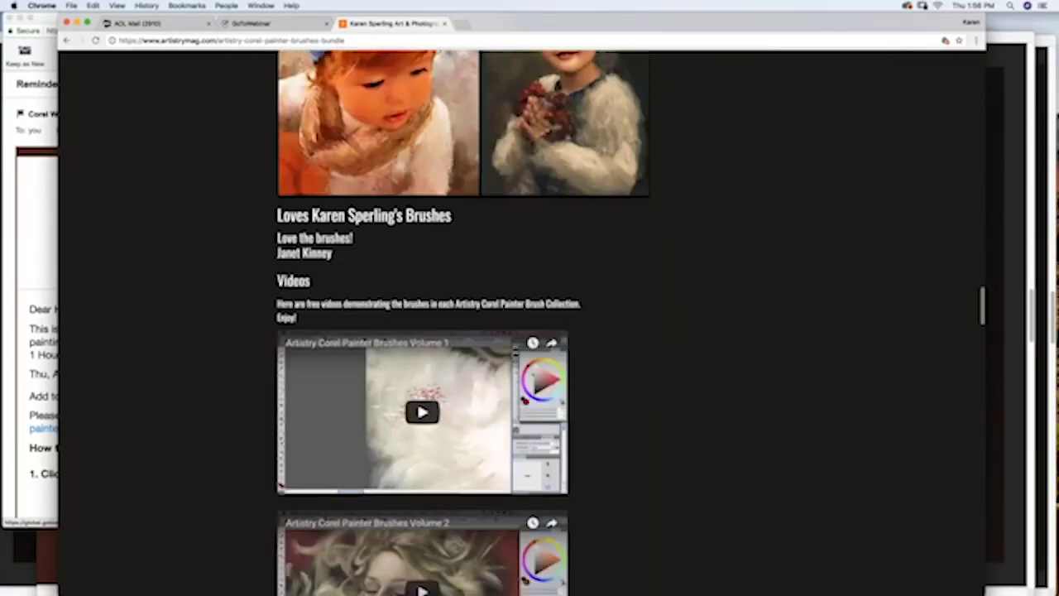
Step: Look through the free demonstration videos for the brush volumes and the ordering section with the bundles
scroll(421, 331, down, 20)
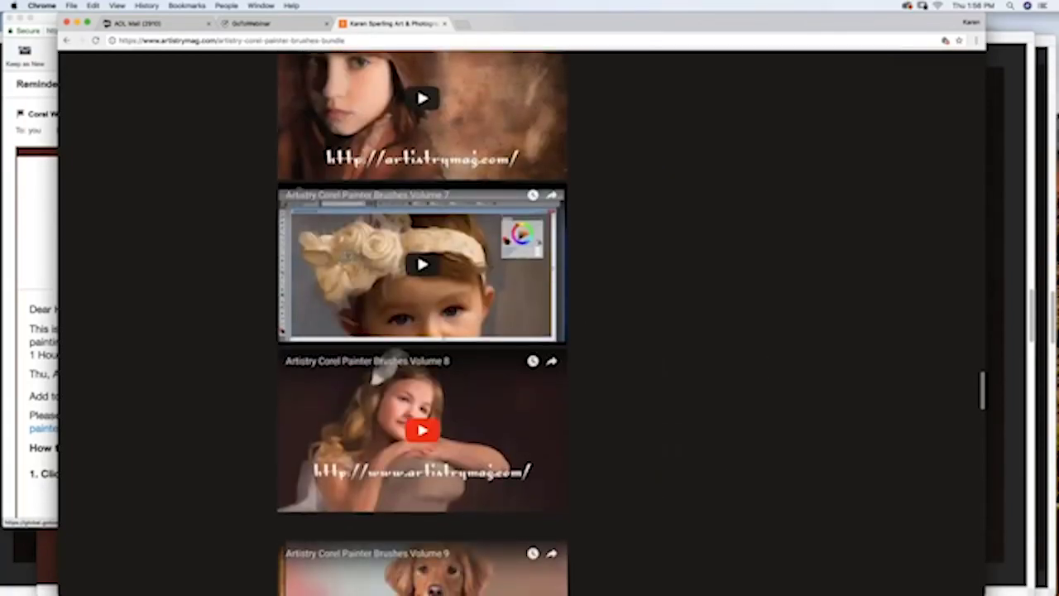
scroll(269, 433, up, 15)
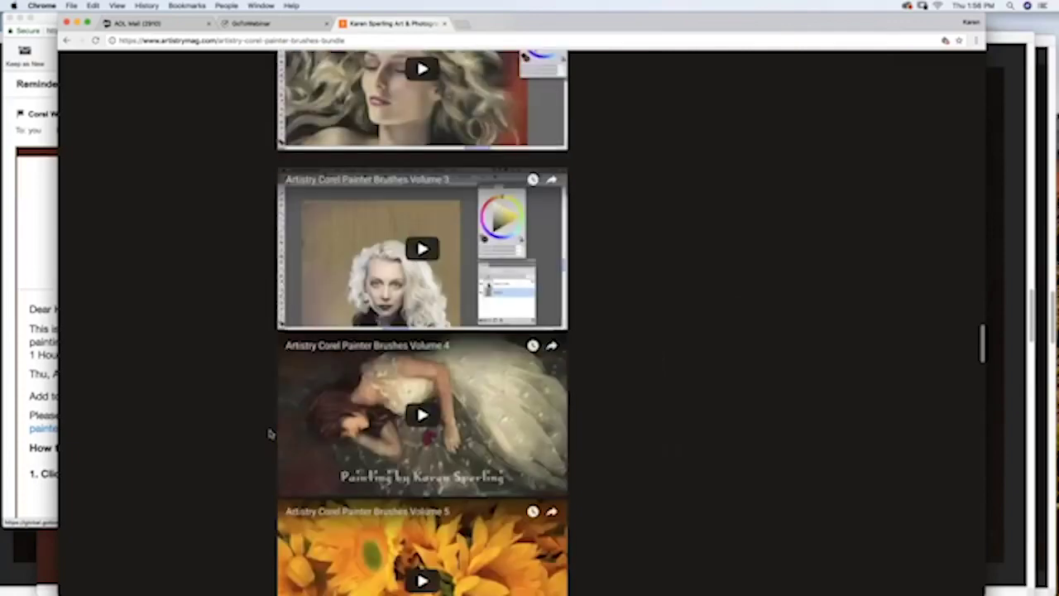
scroll(269, 432, up, 6)
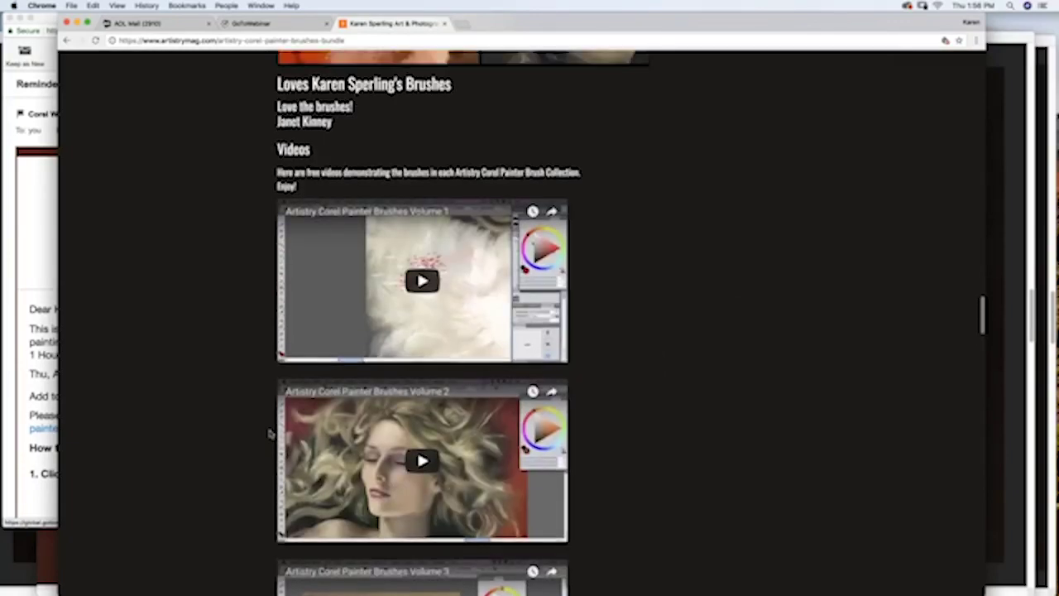
scroll(269, 433, down, 13)
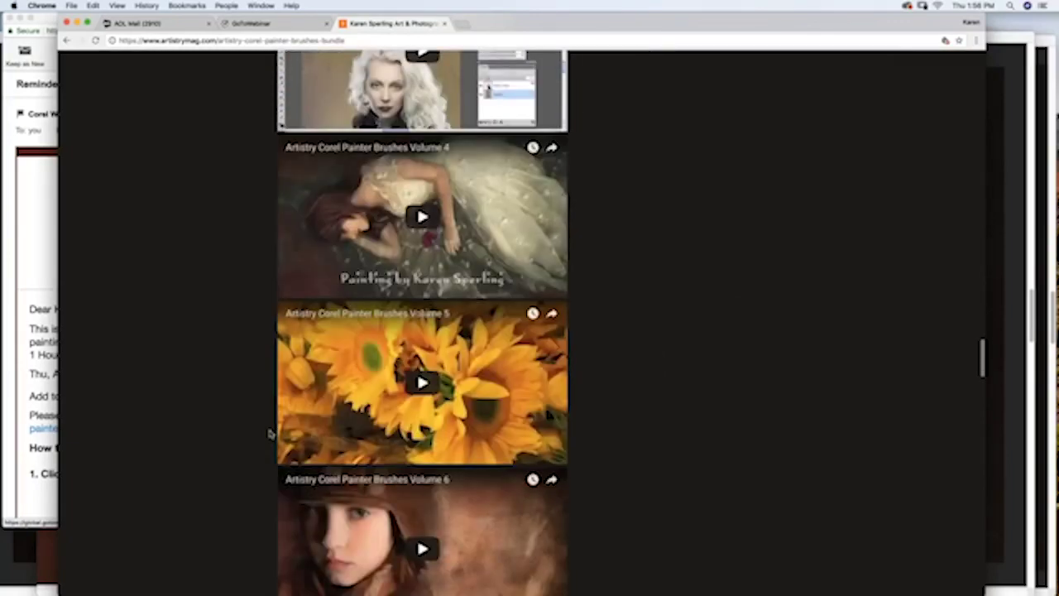
scroll(269, 433, down, 11)
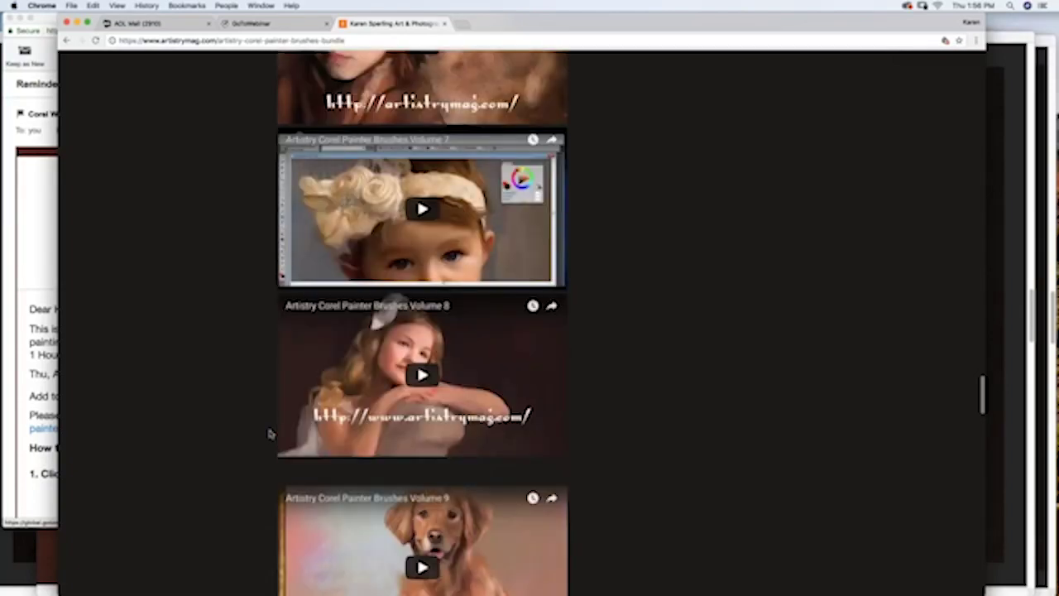
scroll(268, 433, down, 5)
scroll(269, 433, down, 20)
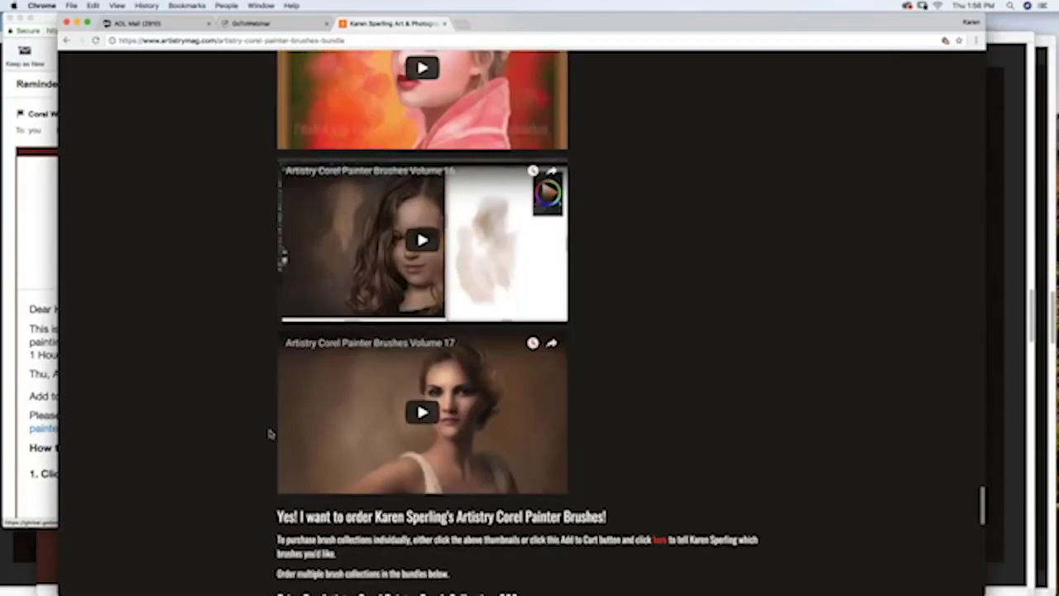
scroll(269, 433, down, 2)
scroll(265, 432, up, 6)
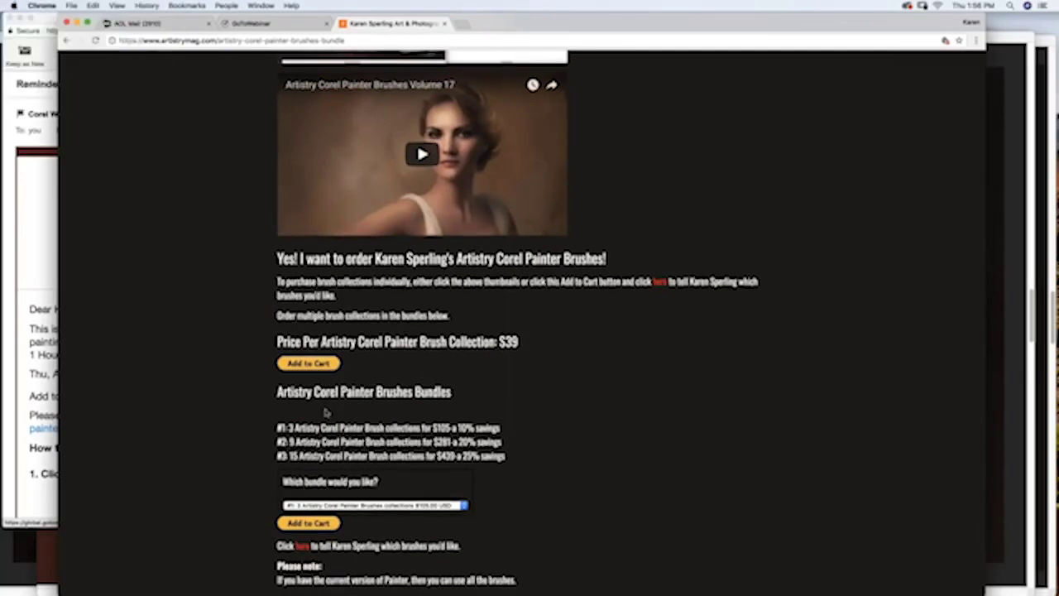
Step: Go back through the demonstration videos to the beginning of the Artistry Brushes page
scroll(326, 411, up, 15)
scroll(416, 246, up, 7)
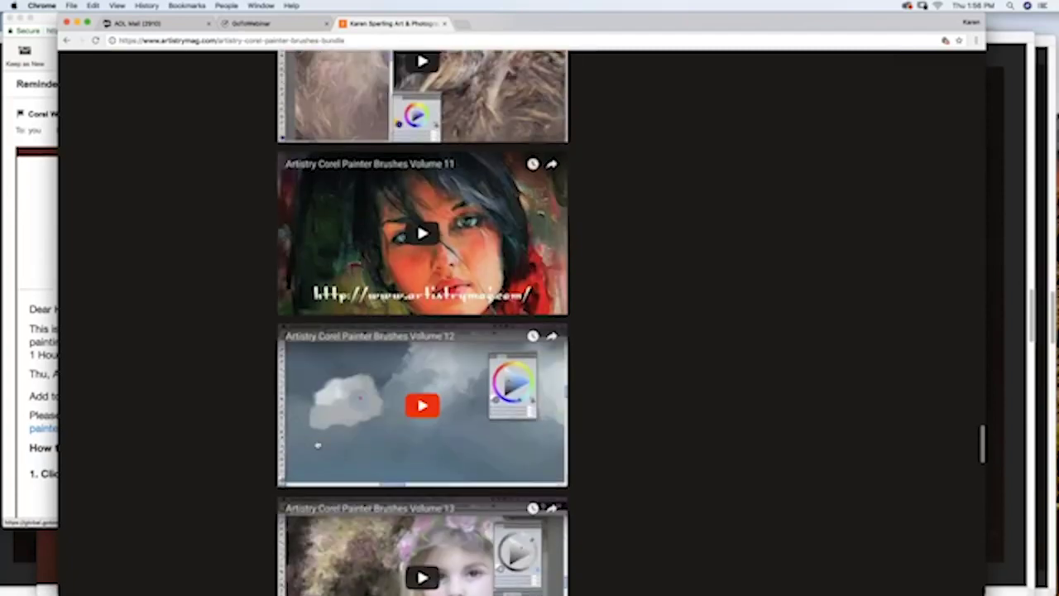
scroll(317, 445, up, 1)
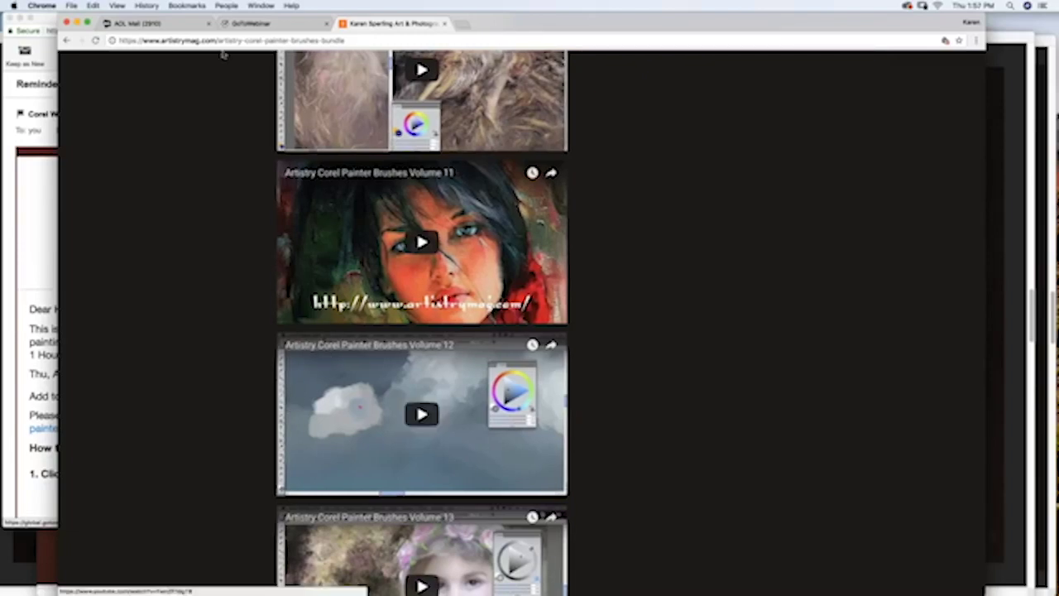
scroll(207, 116, up, 12)
scroll(199, 137, up, 20)
scroll(191, 155, up, 20)
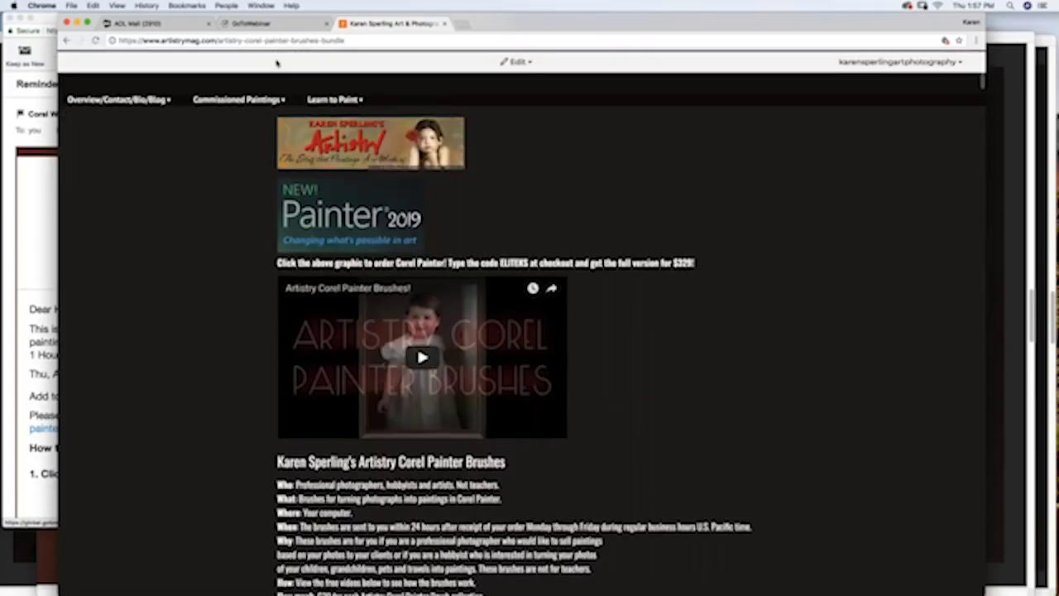
Step: Open the Windsor Gallery of commissioned paintings and view the portrait of the toddler in the white dress enlarged
mouse_move(236, 99)
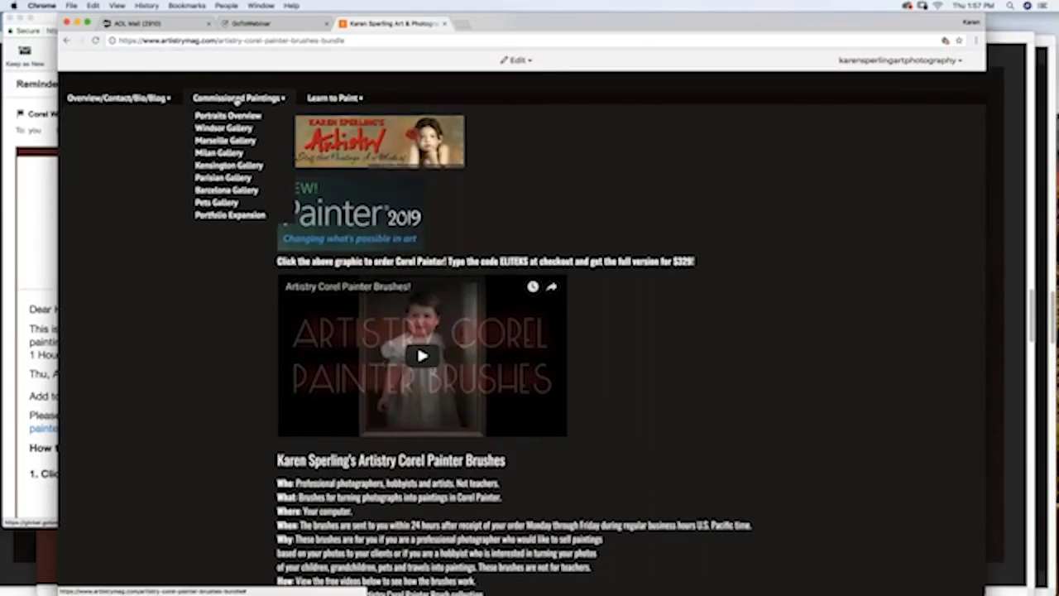
click(229, 129)
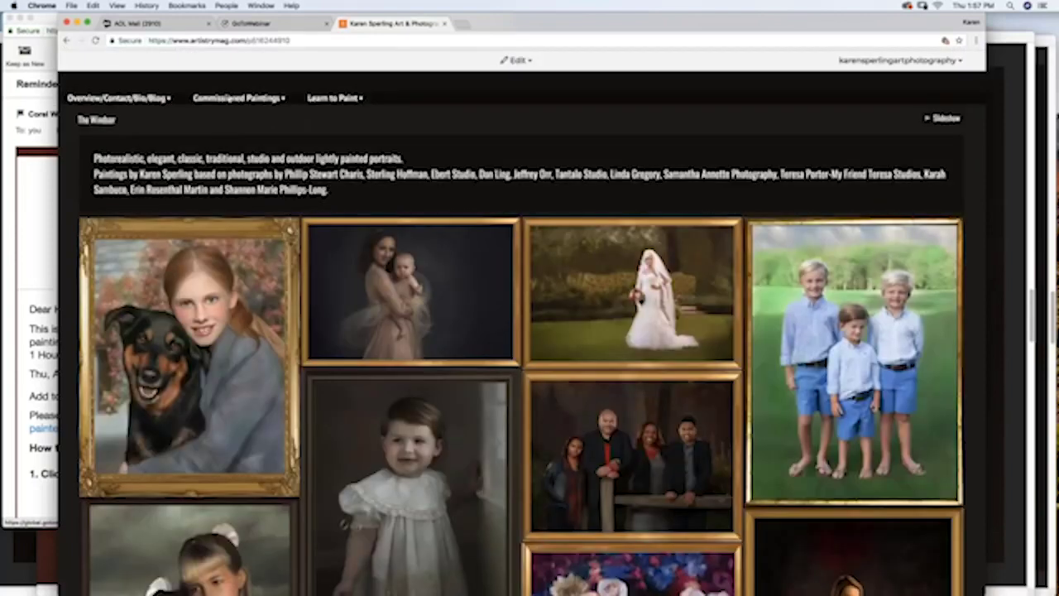
mouse_move(230, 99)
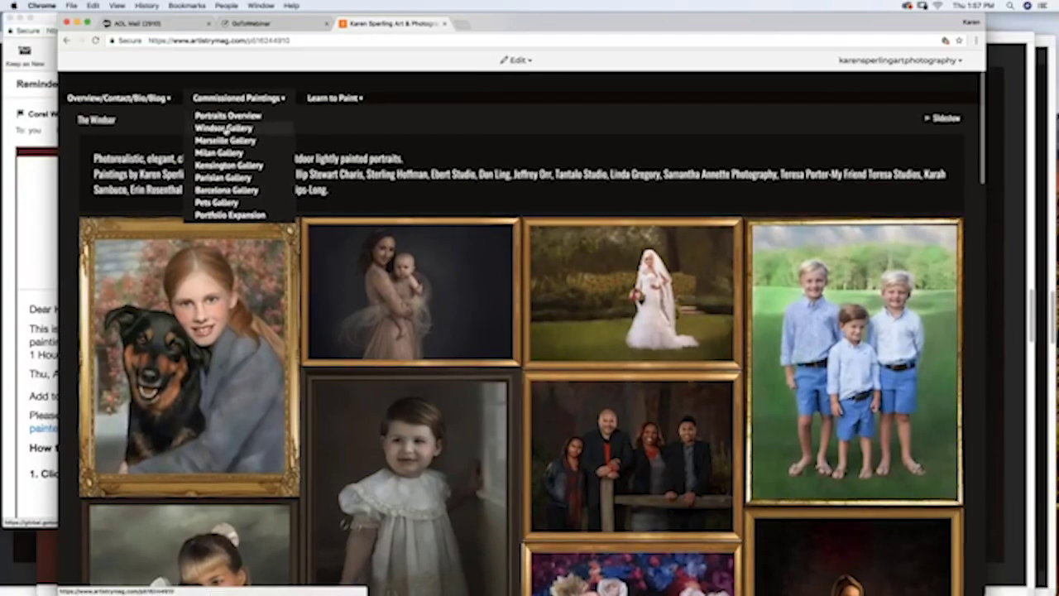
click(432, 490)
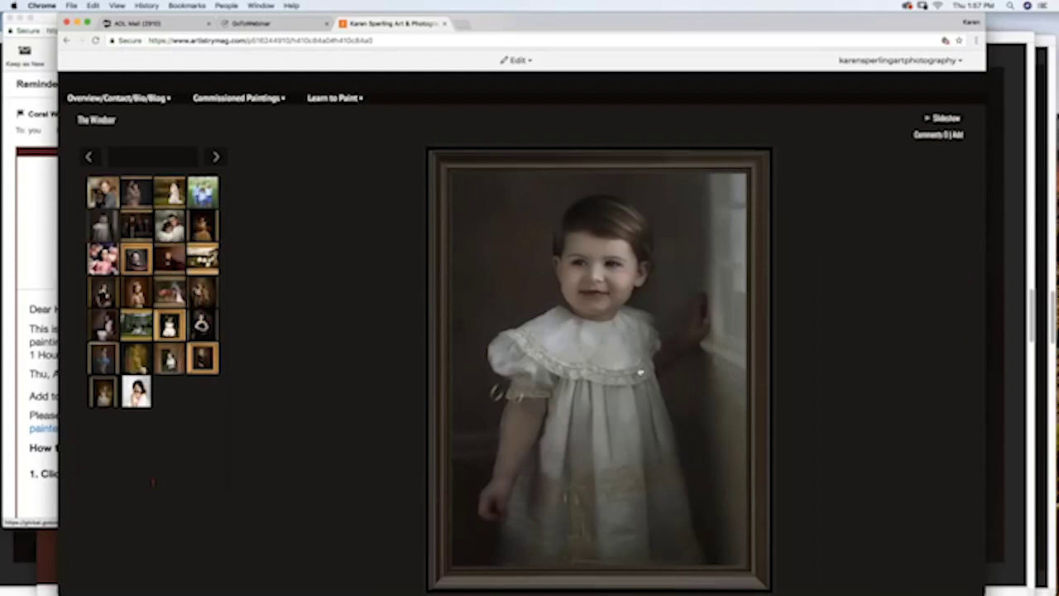
click(641, 374)
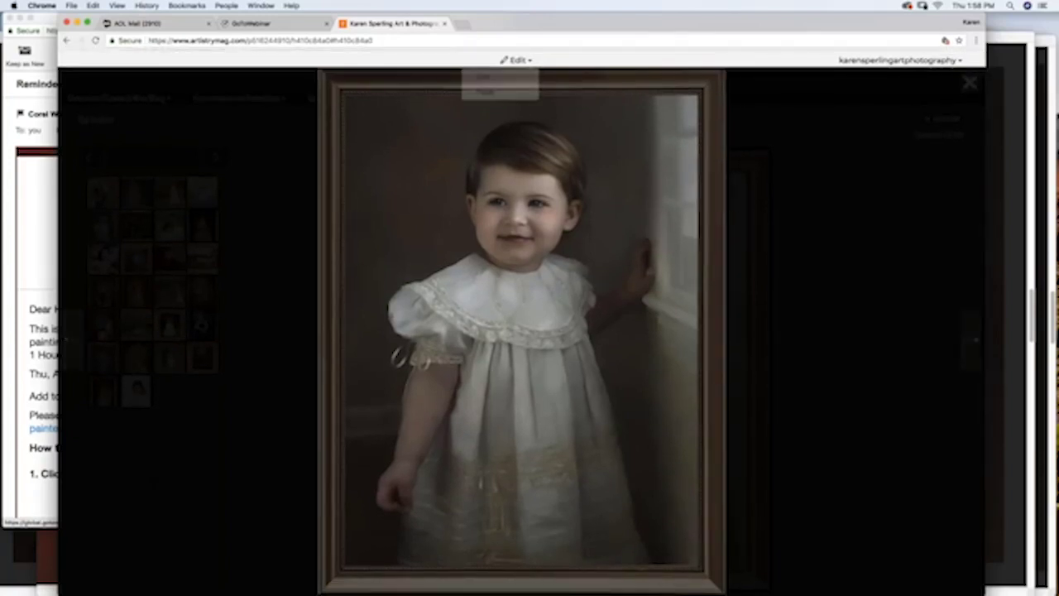
Step: Return to the Windsor Gallery overview and play its paintings as a slideshow
click(69, 40)
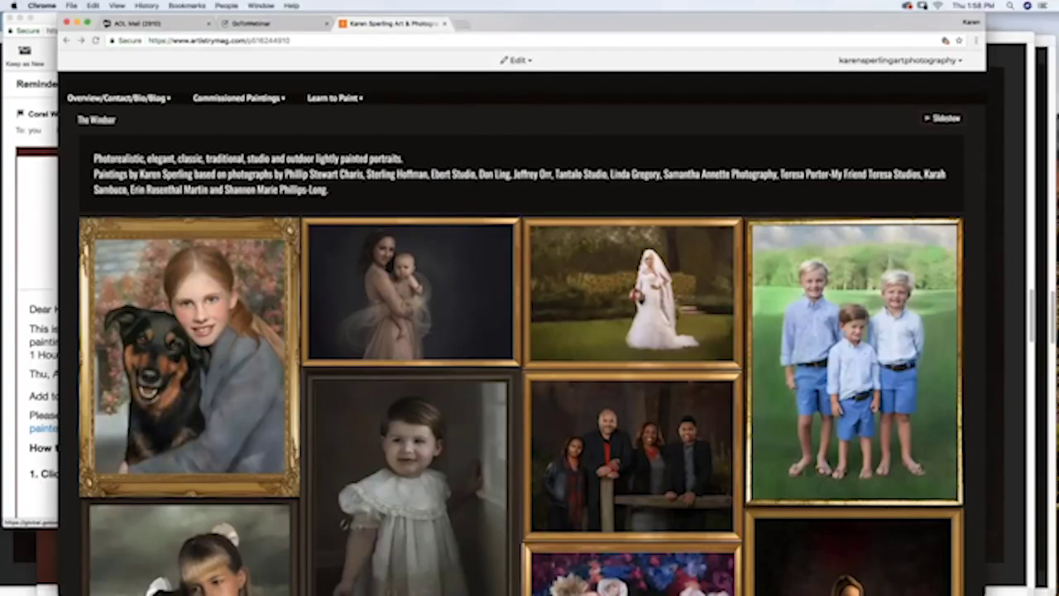
click(941, 119)
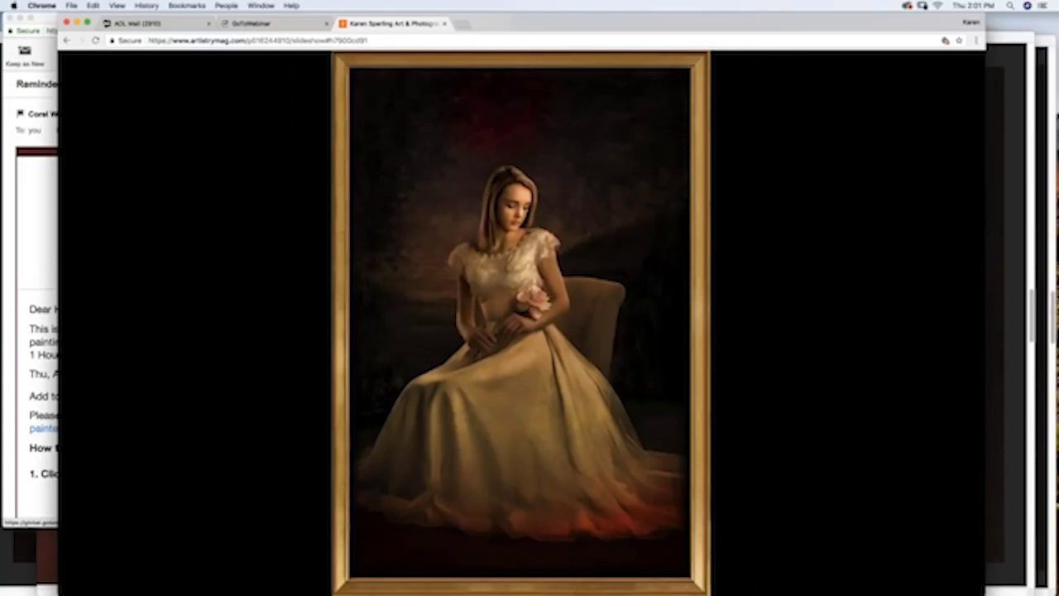
mouse_move(799, 106)
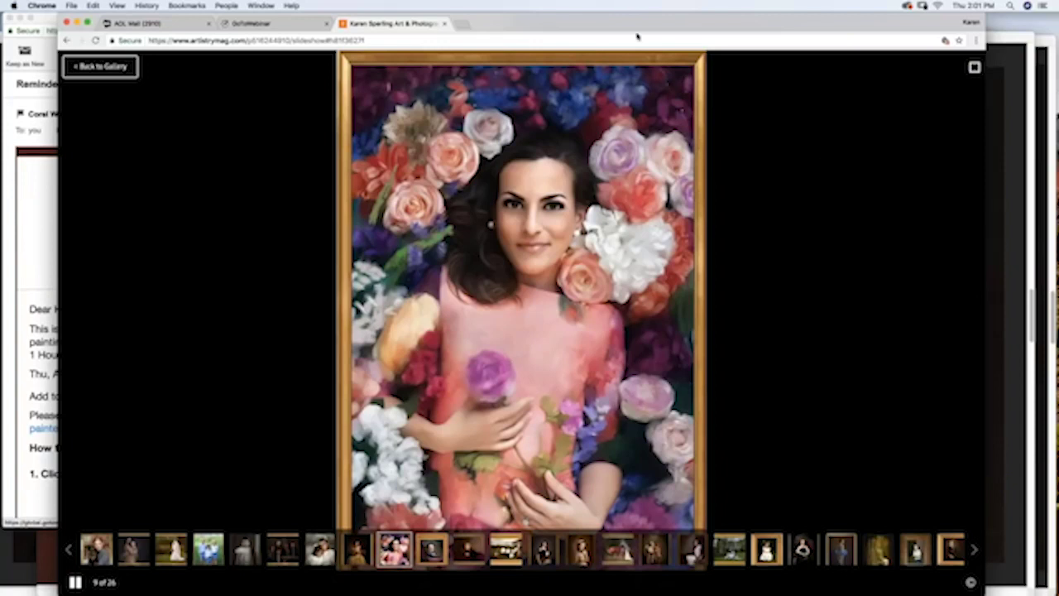